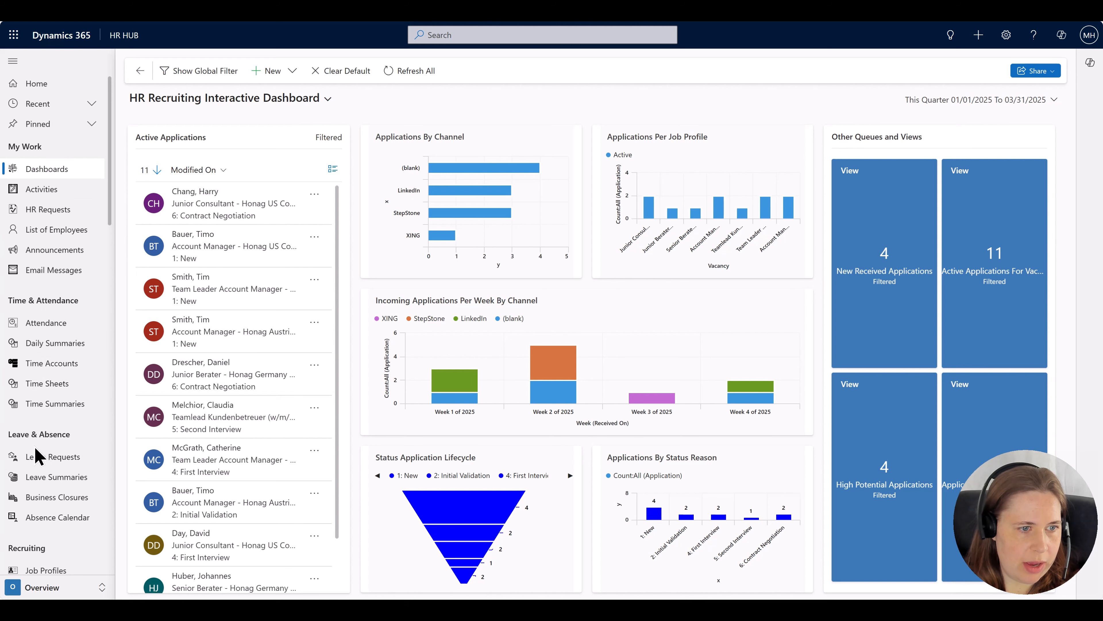
# Start a new leave request and check which form versions are available for it
pyautogui.click(68, 460)
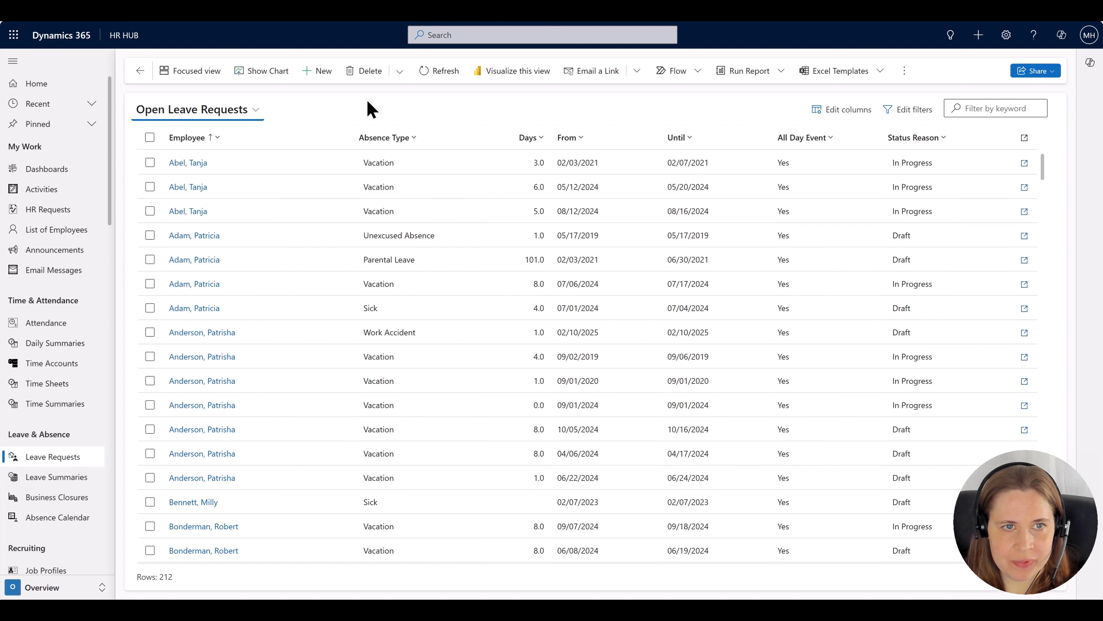
pyautogui.click(324, 72)
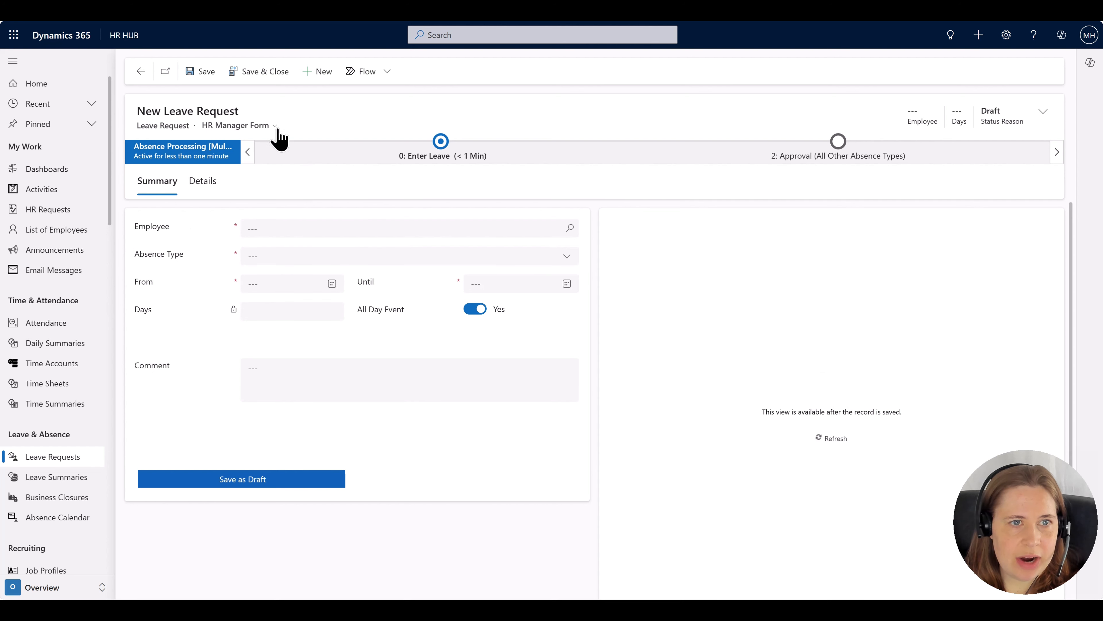
pyautogui.click(262, 126)
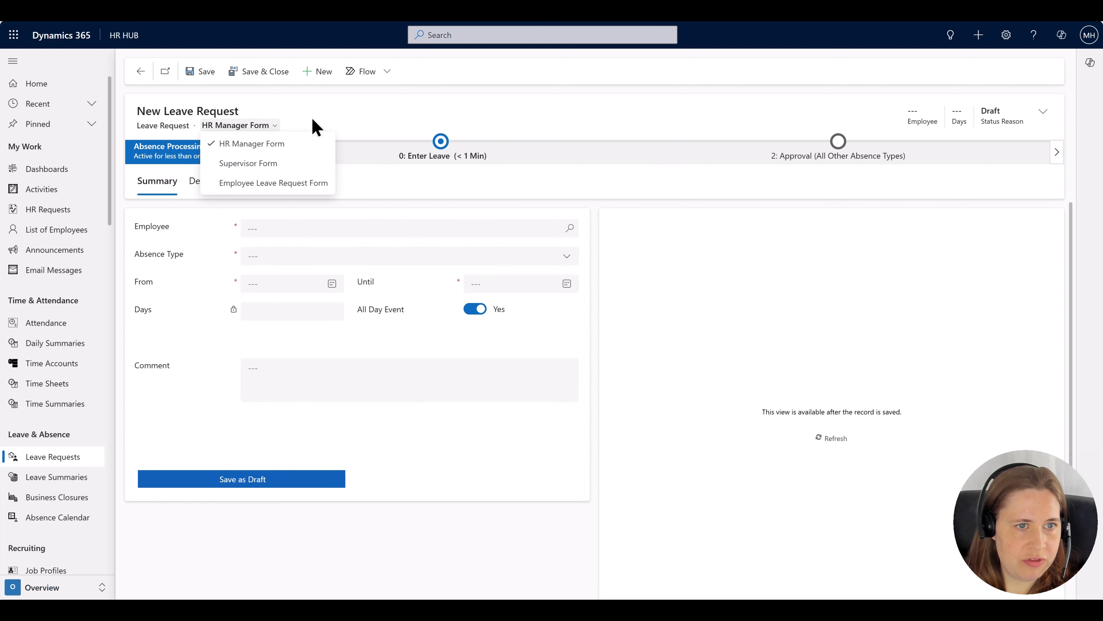
pyautogui.click(330, 127)
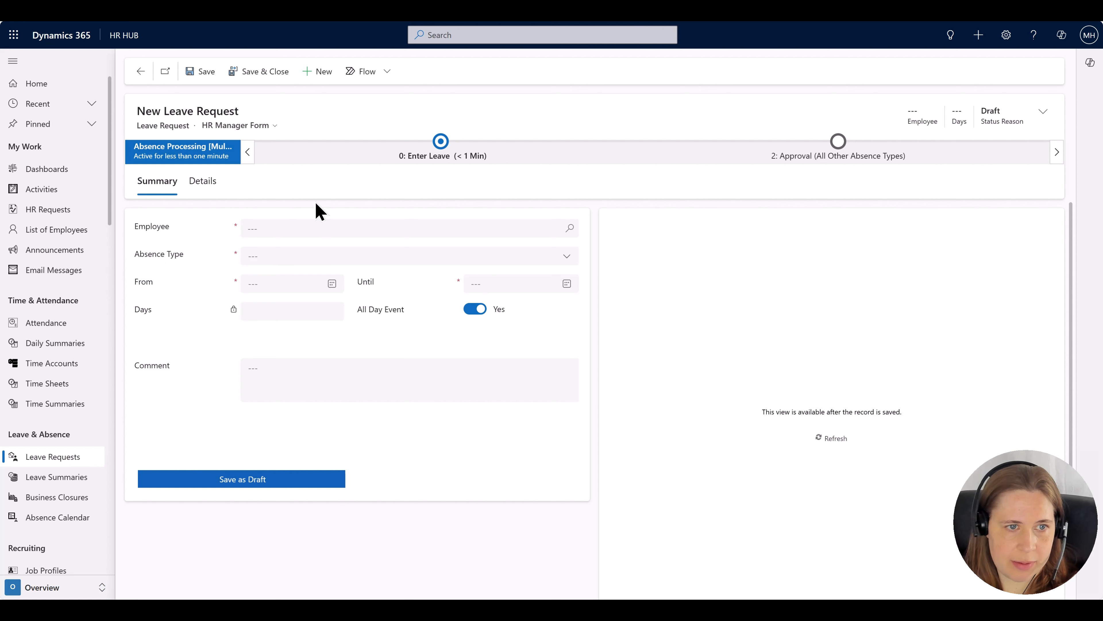
# Assign the leave request to the employee and set its absence type to Vacation
pyautogui.click(315, 228)
pyautogui.write('hann')
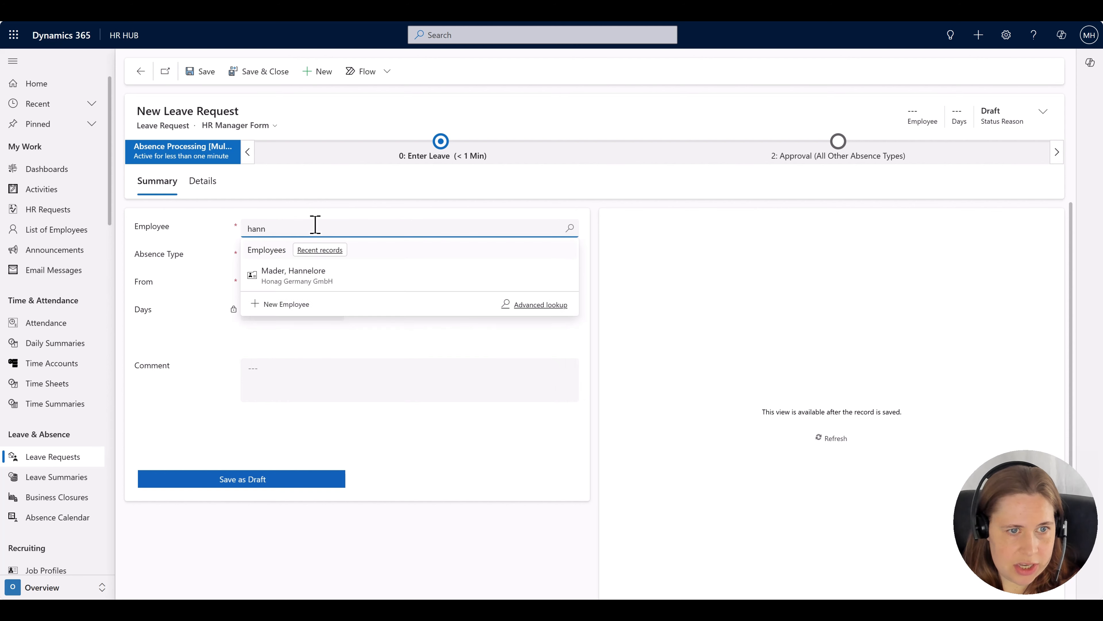
pyautogui.click(287, 281)
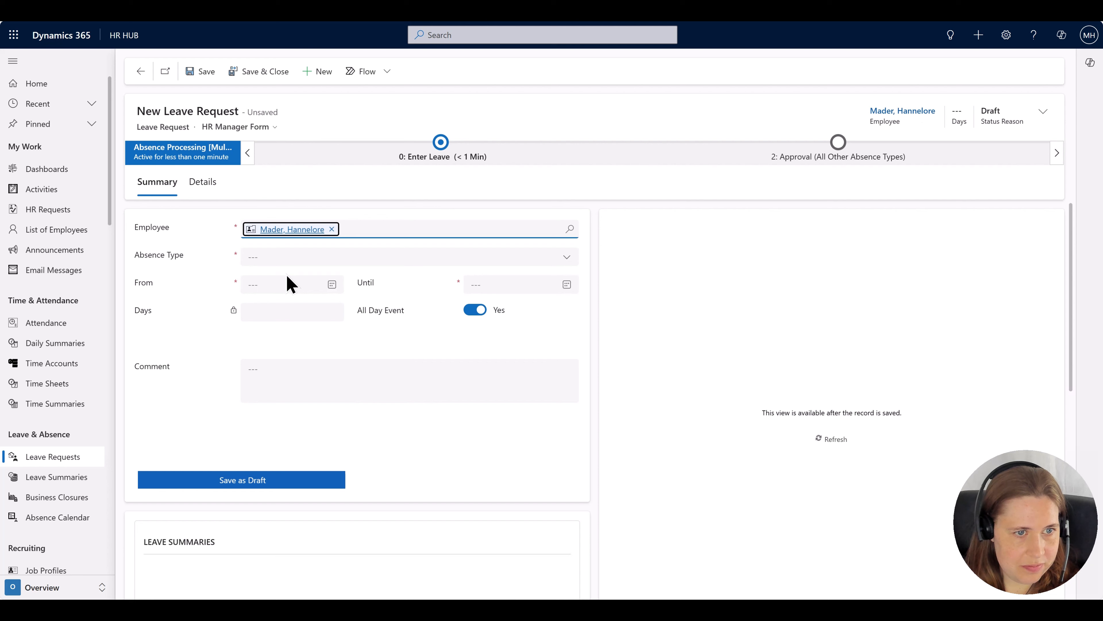
pyautogui.click(484, 261)
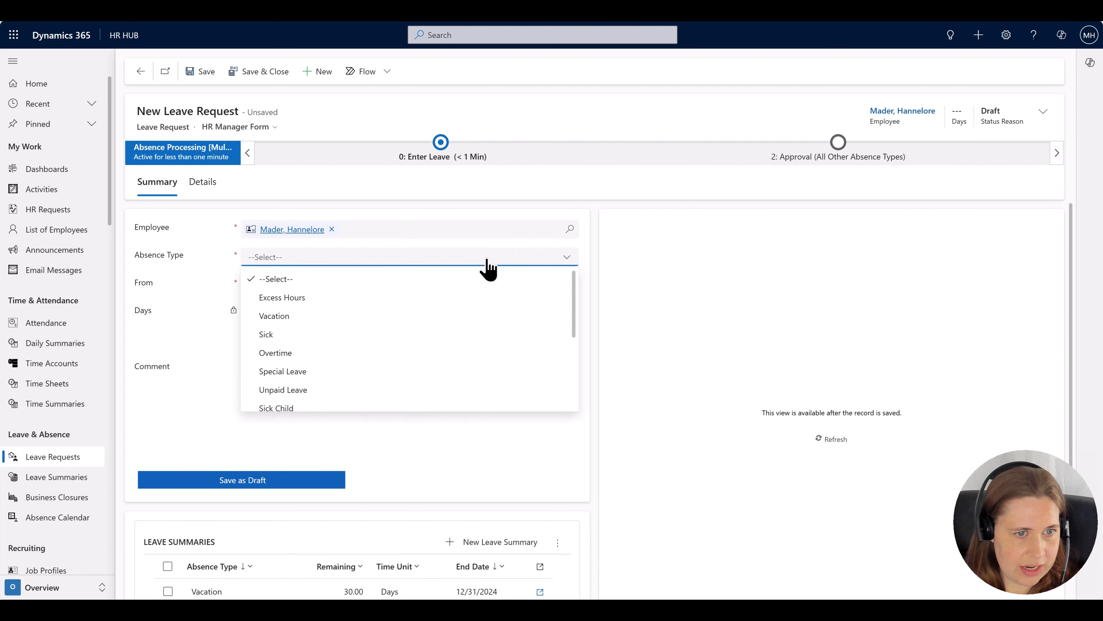
pyautogui.click(292, 316)
# Set the leave period from 02/27/2025 until 02/28/2025 and save the request as a draft
pyautogui.click(334, 286)
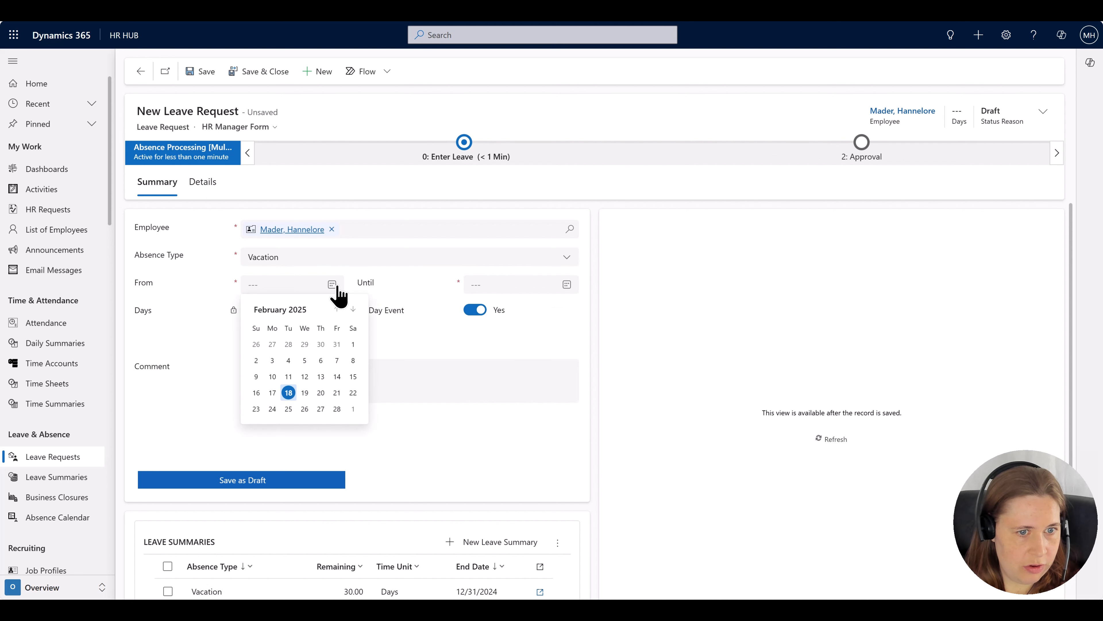
pyautogui.click(321, 408)
pyautogui.click(567, 285)
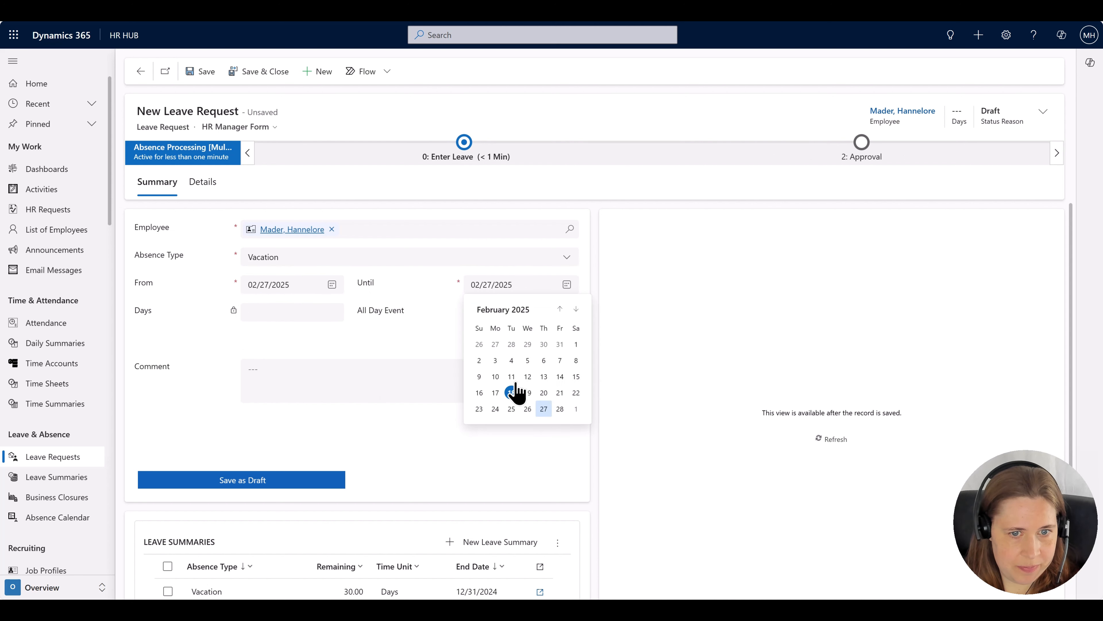
pyautogui.click(560, 410)
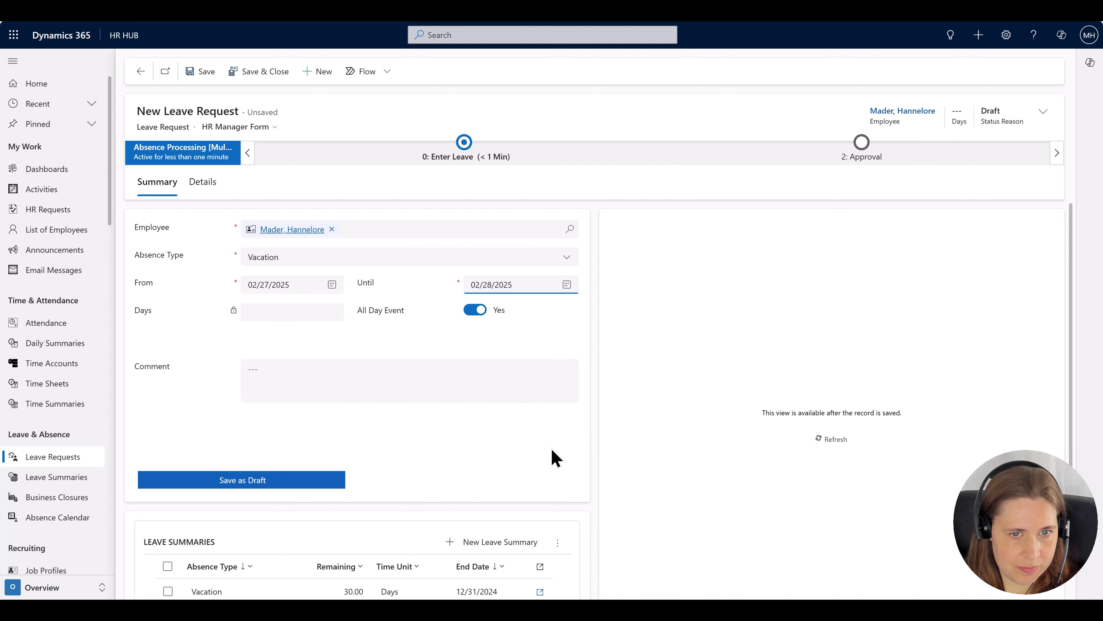
pyautogui.click(282, 483)
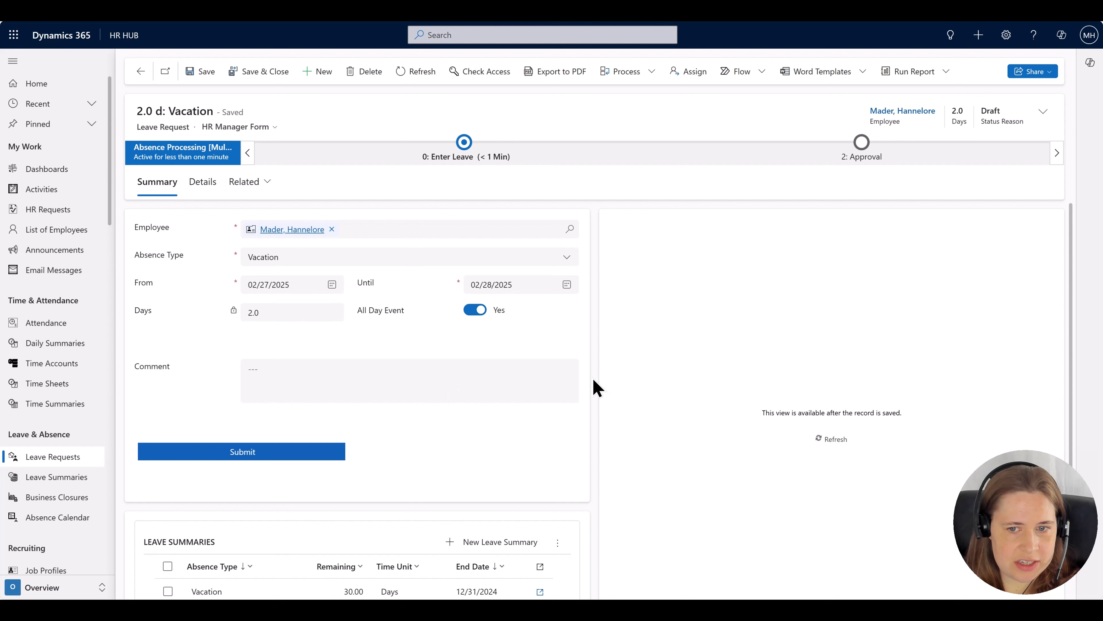
# Refresh the team's absence calendar beside the vacation request and submit the request for approval
pyautogui.click(819, 440)
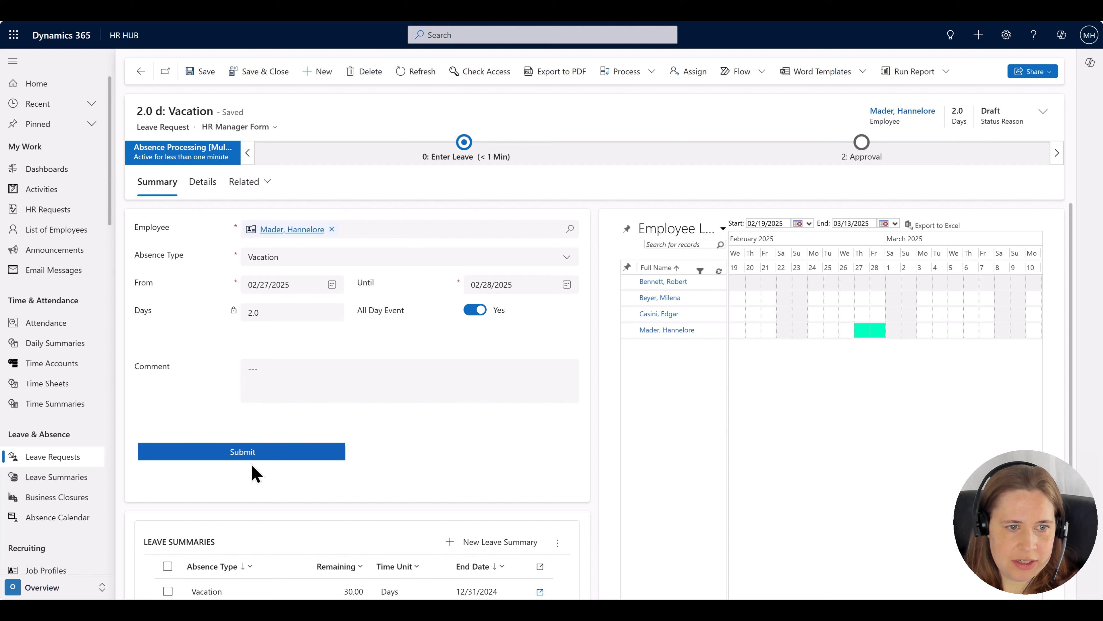
pyautogui.click(276, 457)
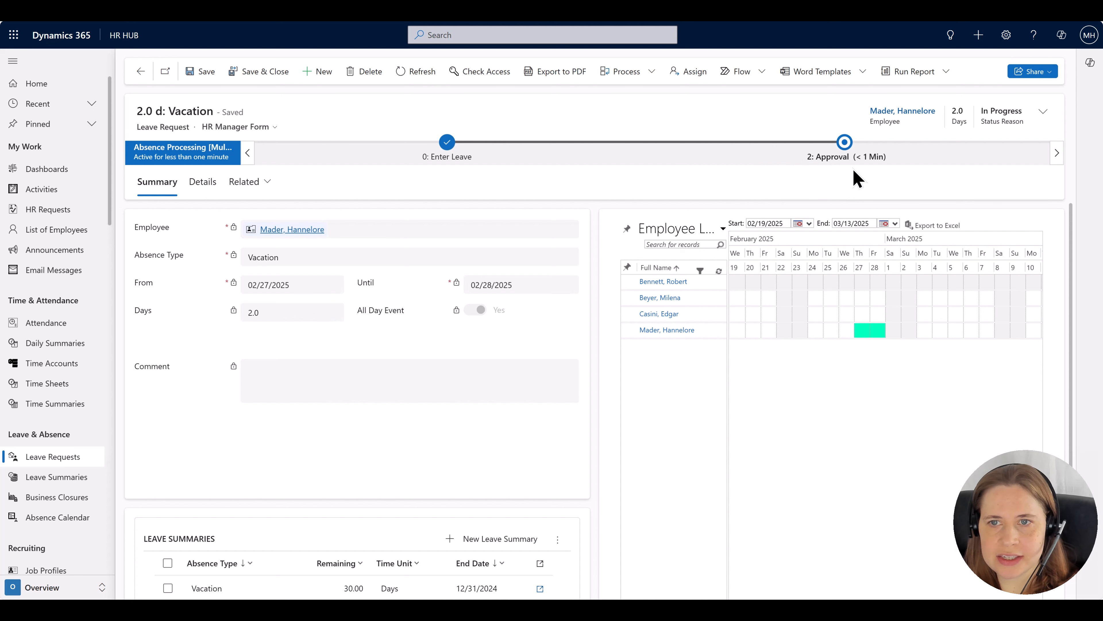
# Review the request's Approval stage and its decision options without choosing one, and close the stage details
pyautogui.click(845, 142)
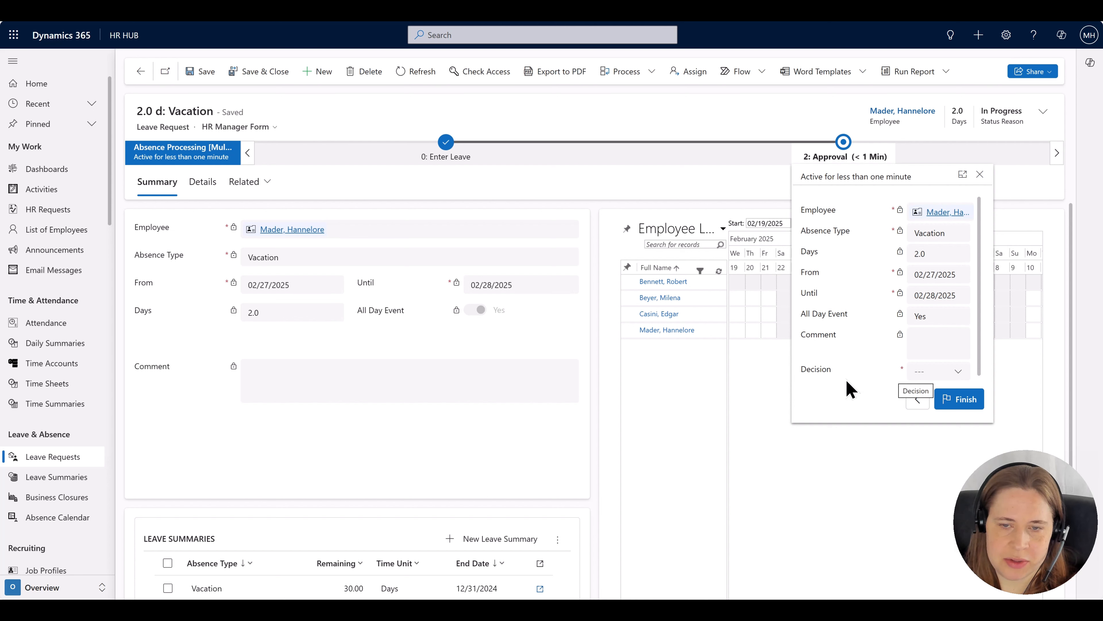
pyautogui.click(958, 374)
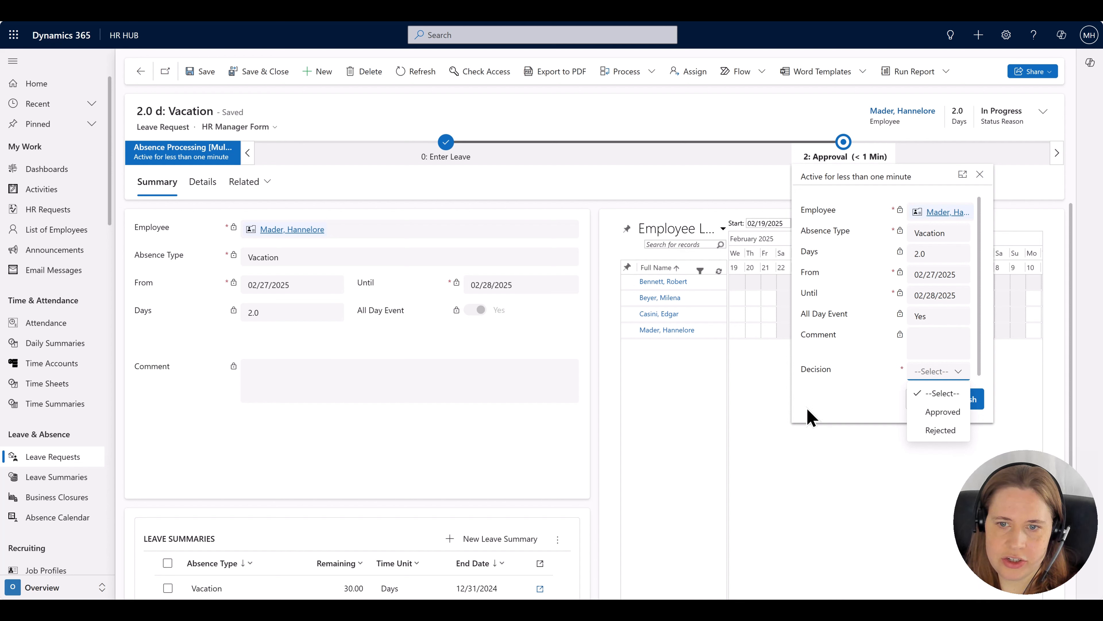
pyautogui.click(840, 483)
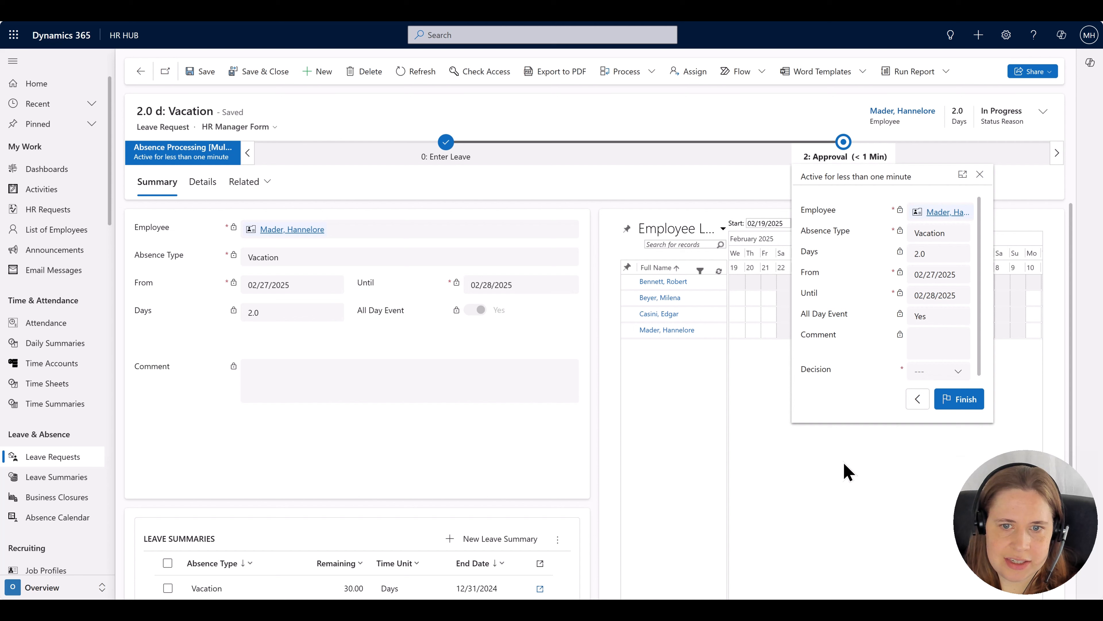
pyautogui.click(979, 174)
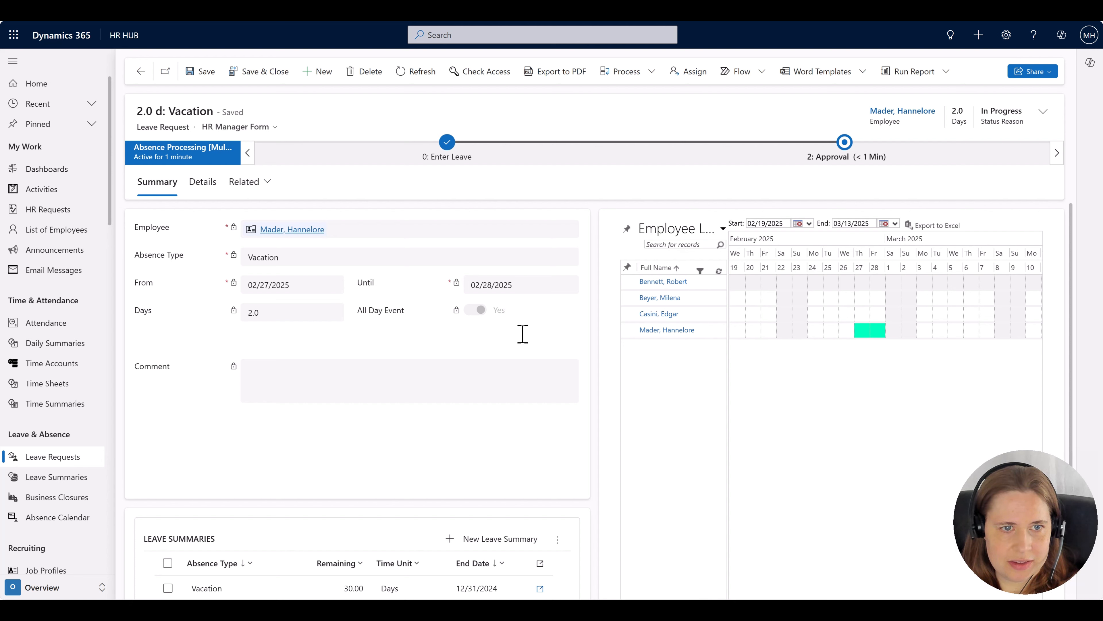
# Open the requesting employee's personnel file and examine the Leave & Absence records
pyautogui.click(304, 232)
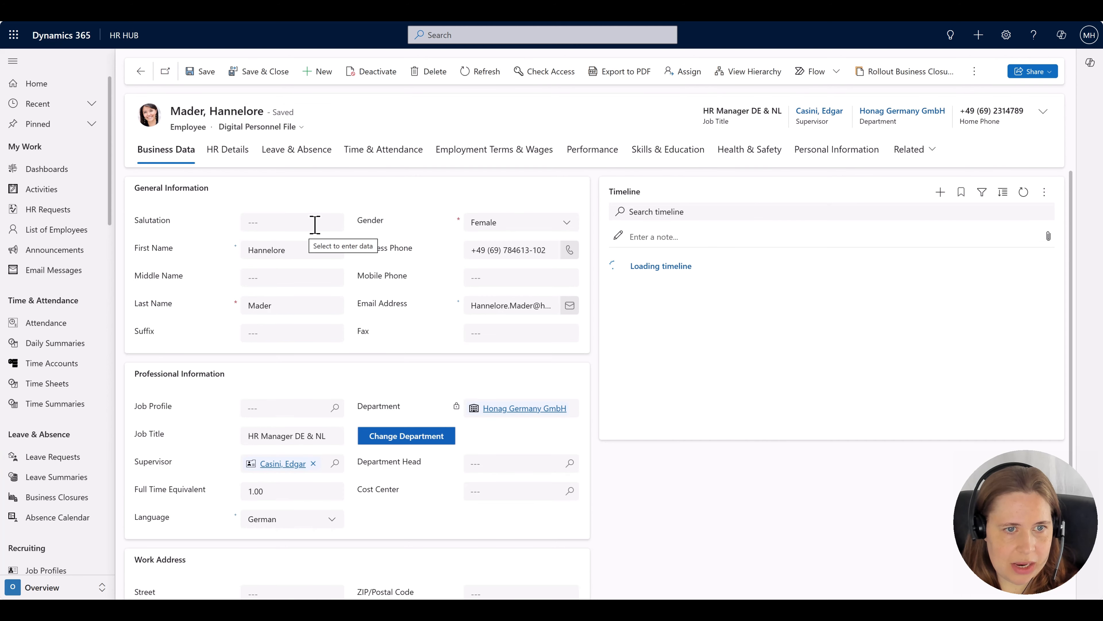
pyautogui.scroll(-5, 96, 338)
pyautogui.scroll(-1, 96, 338)
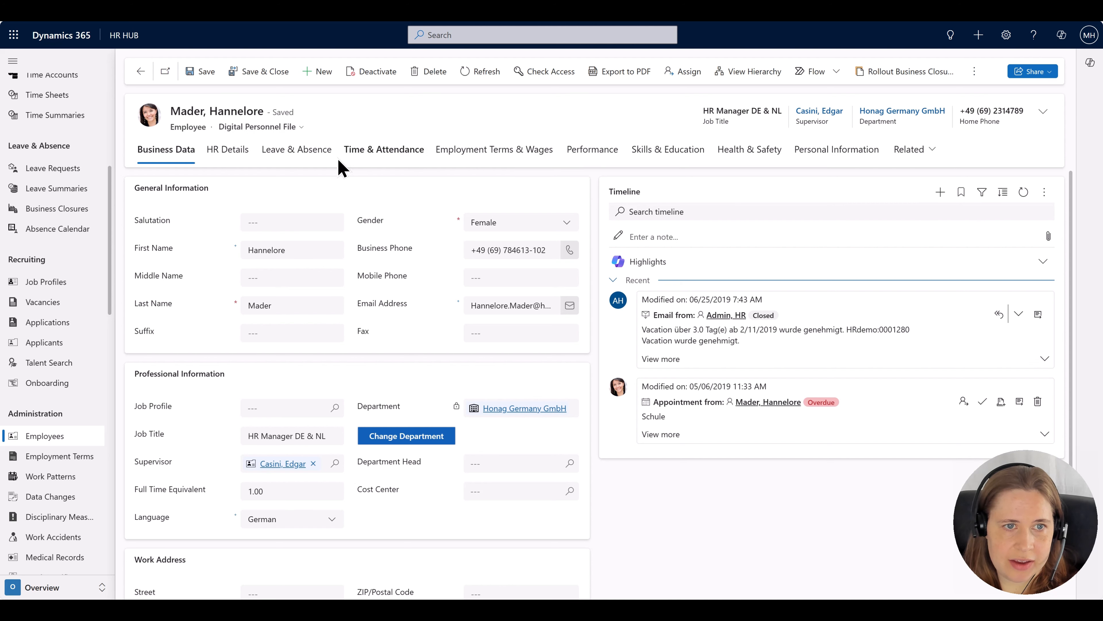
pyautogui.click(297, 150)
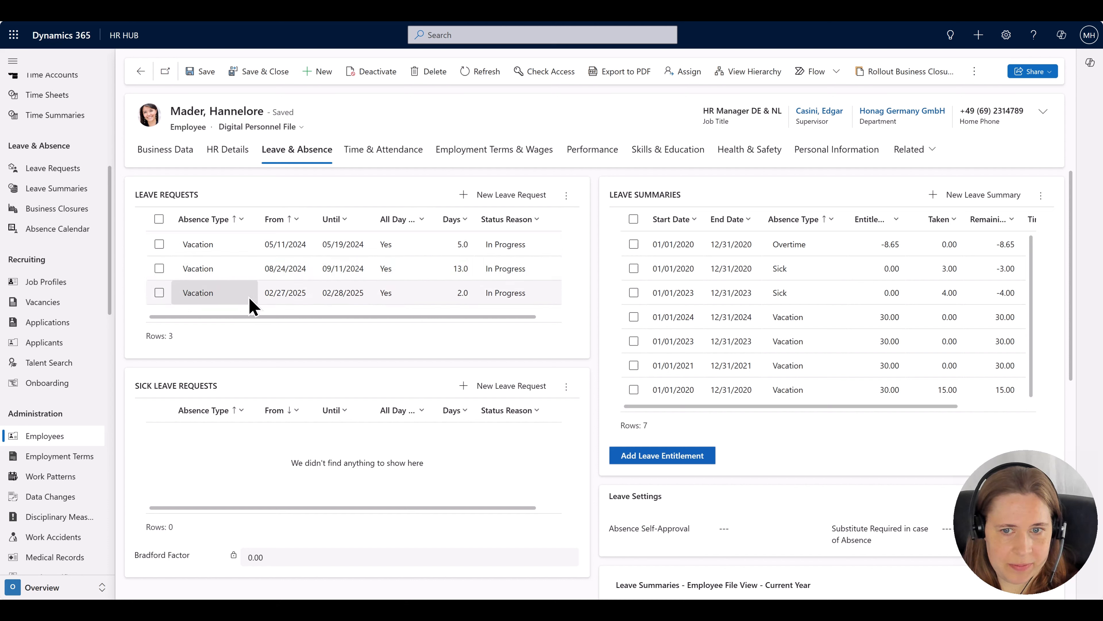
# Open the employee's valid full-time employment terms starting 01/01/2014 and review the leave entitlements and wages
pyautogui.click(518, 153)
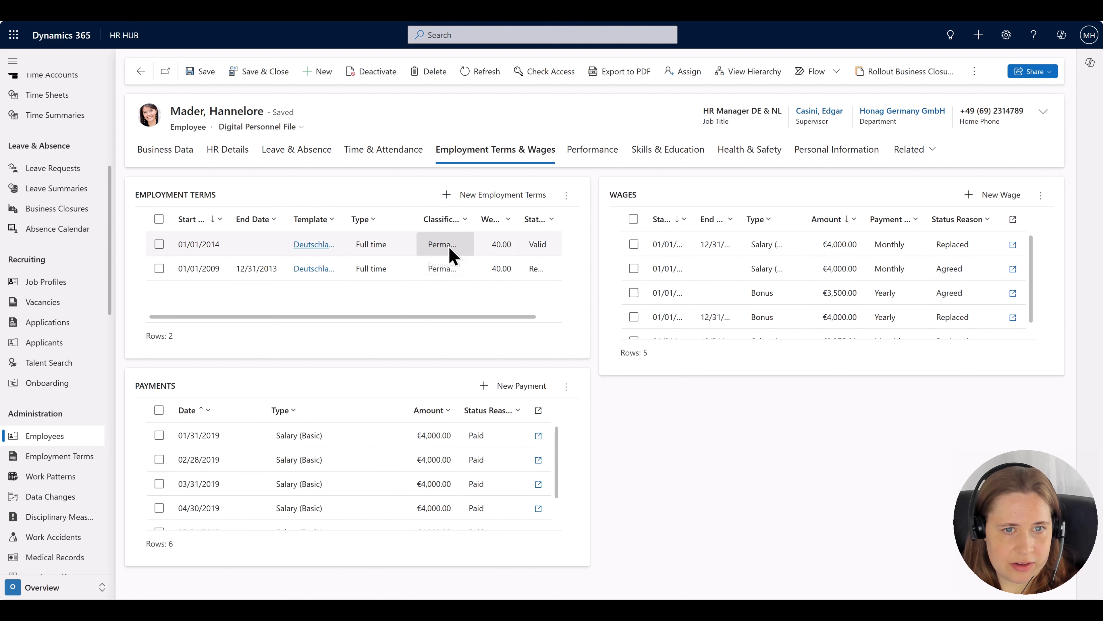
pyautogui.doubleClick(456, 250)
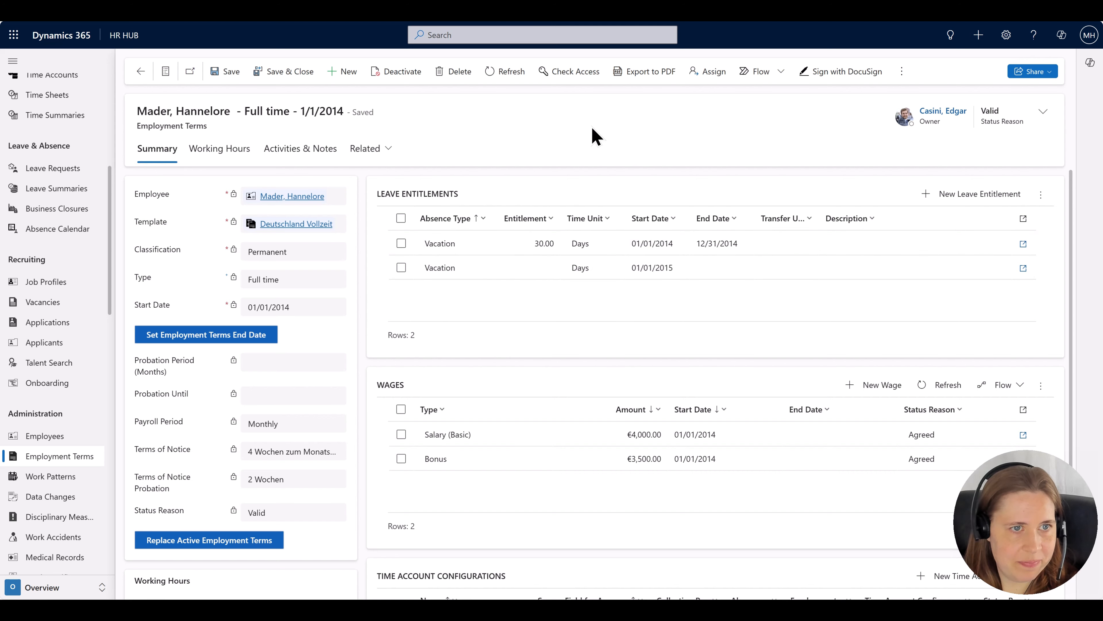
pyautogui.scroll(-3, 610, 217)
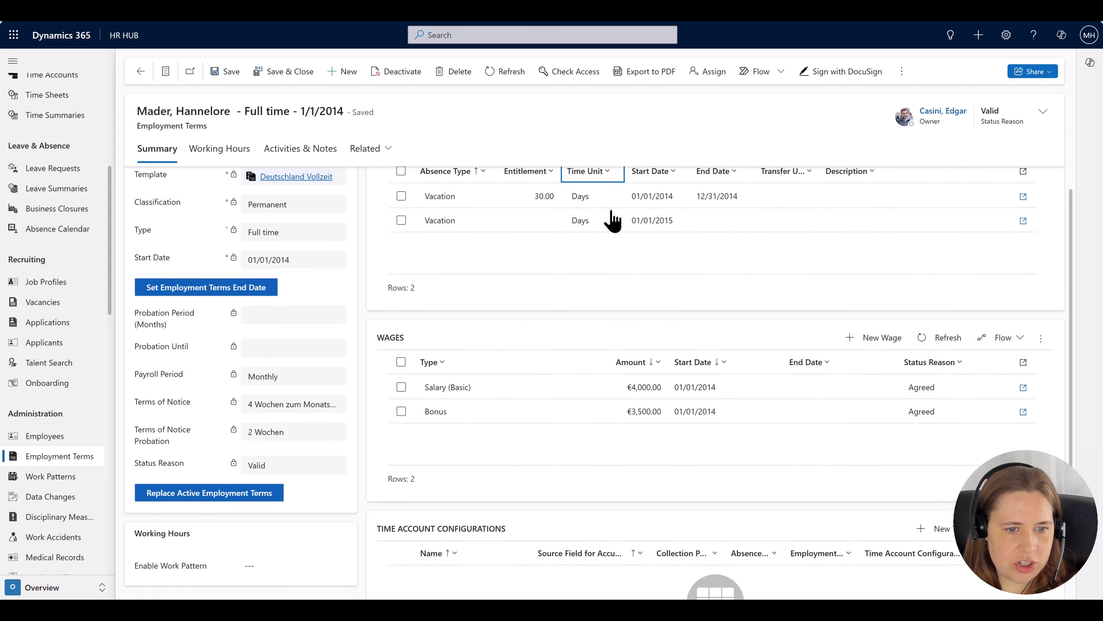
pyautogui.scroll(3, 536, 317)
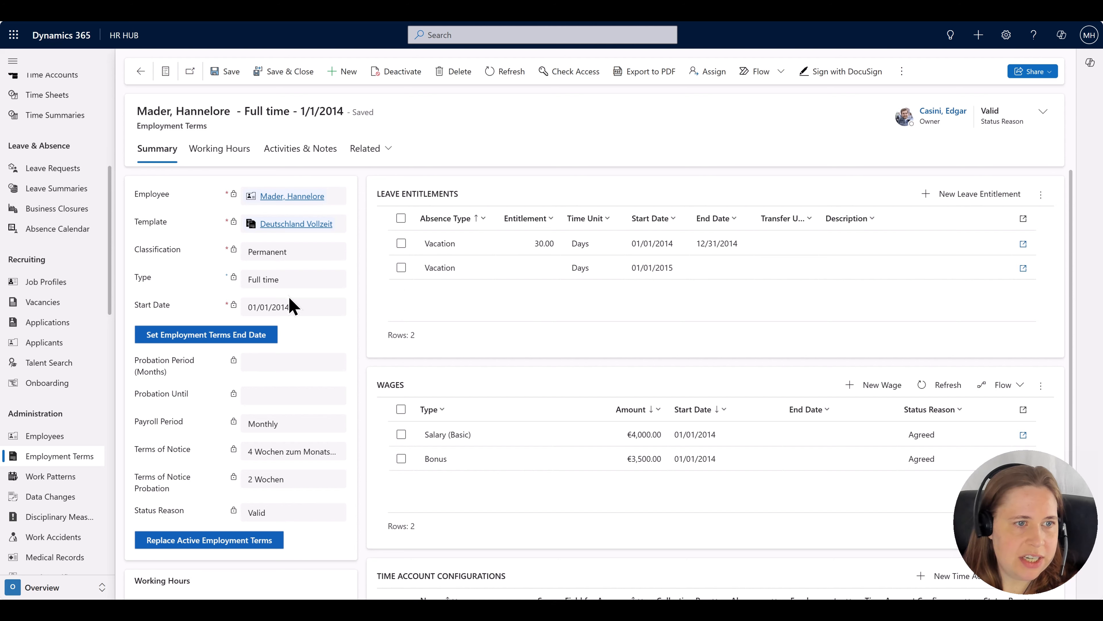
# Look through the HR areas in the site navigation and return to the list of open leave requests
pyautogui.scroll(-6, 20, 317)
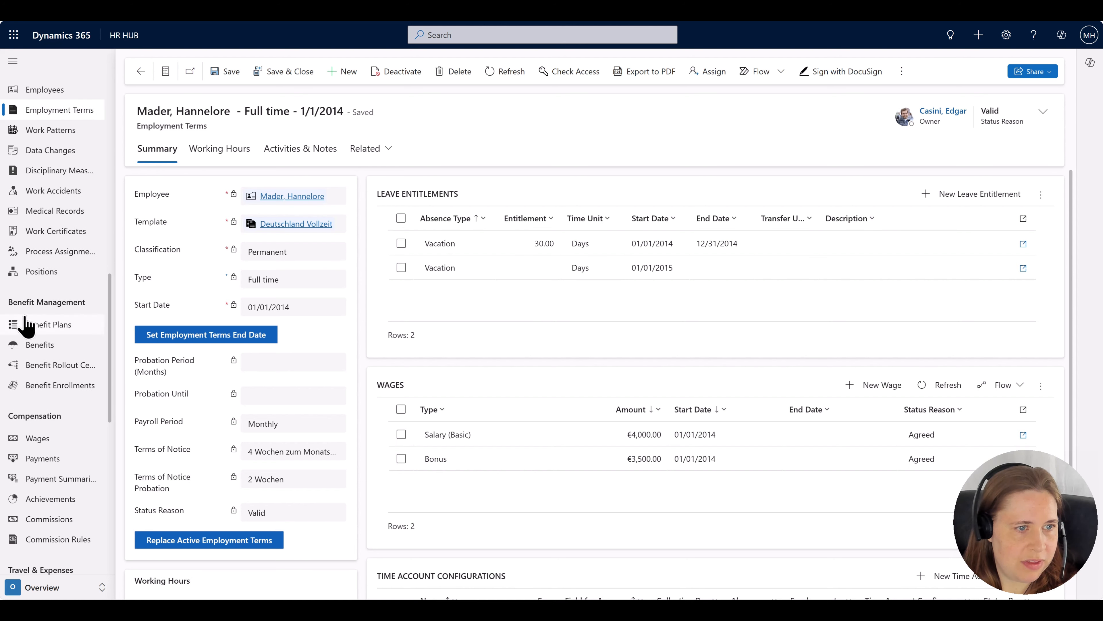
pyautogui.scroll(-3, 48, 303)
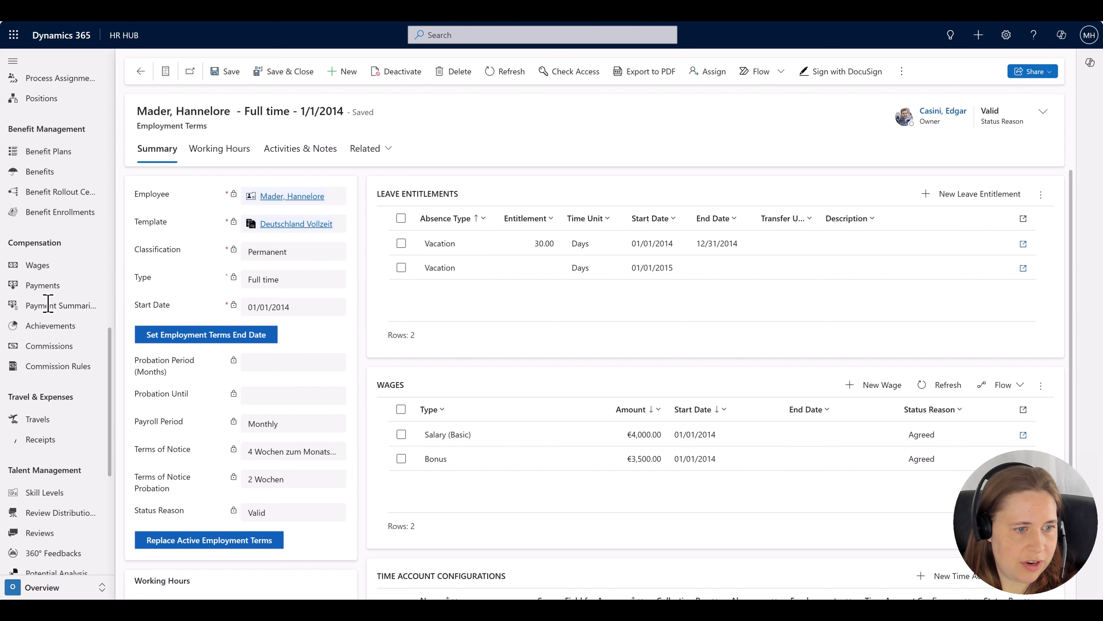
pyautogui.scroll(12, 49, 306)
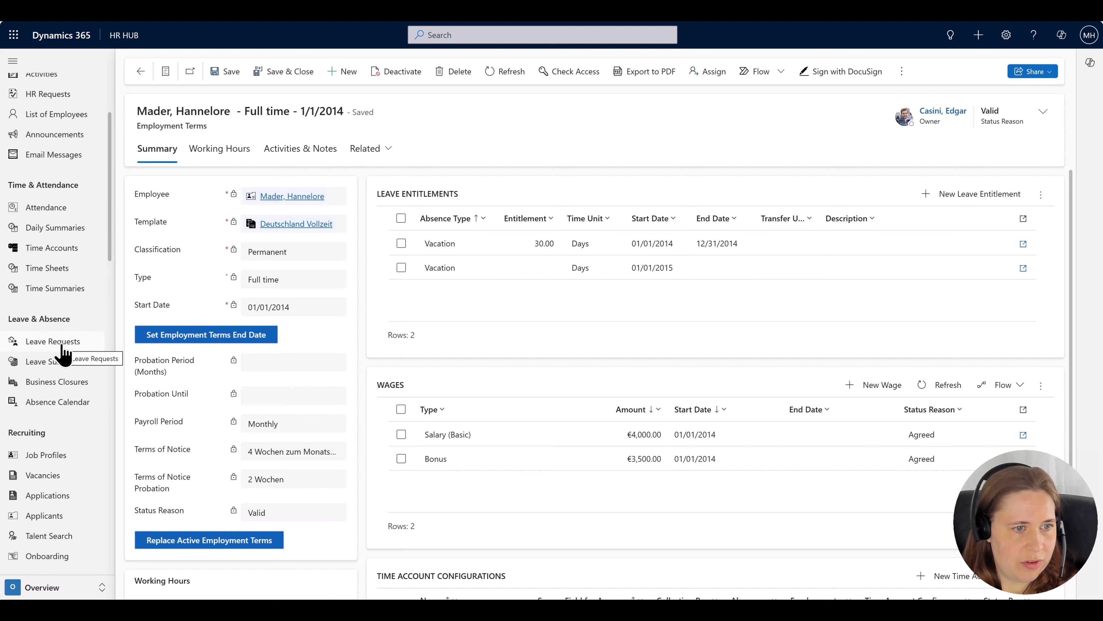
pyautogui.click(62, 346)
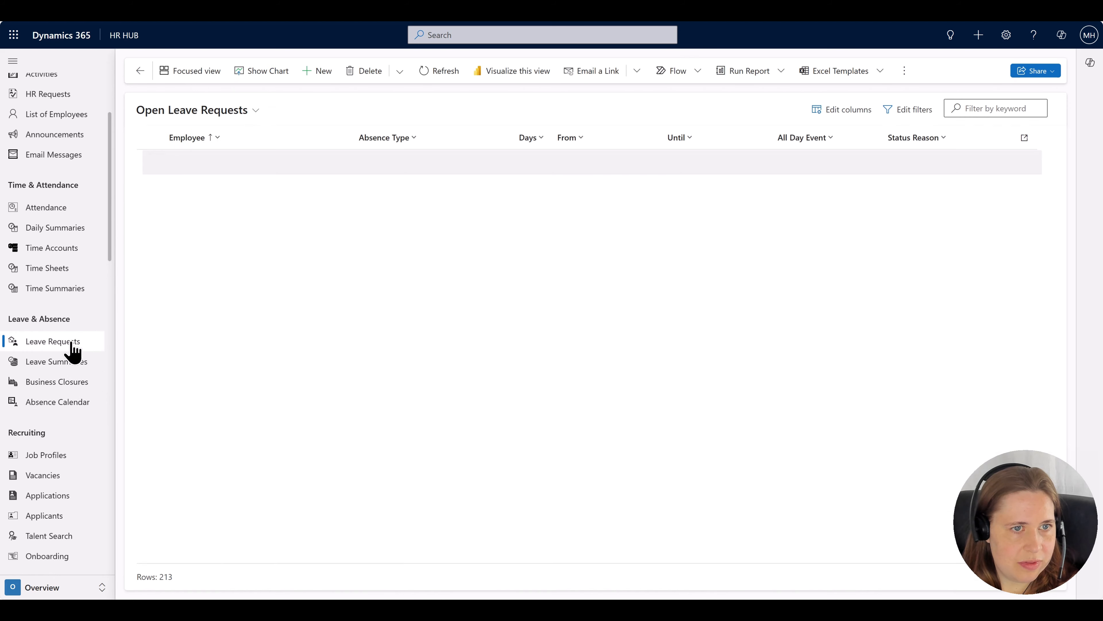
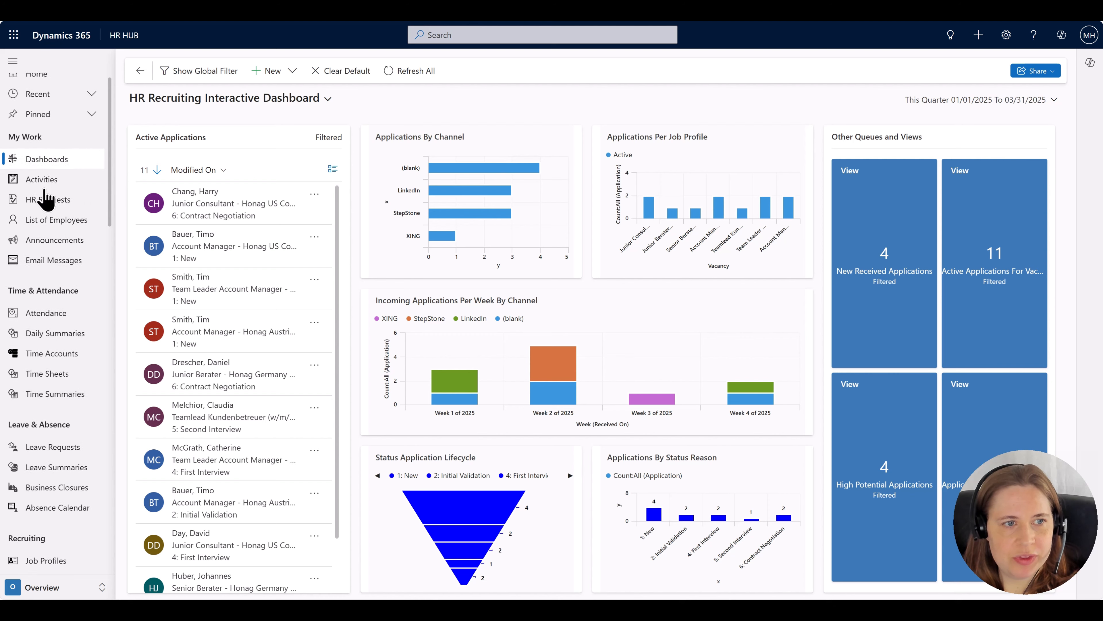
# Switch to the Settings area and open the list of active employment terms templates
pyautogui.scroll(-5, 50, 217)
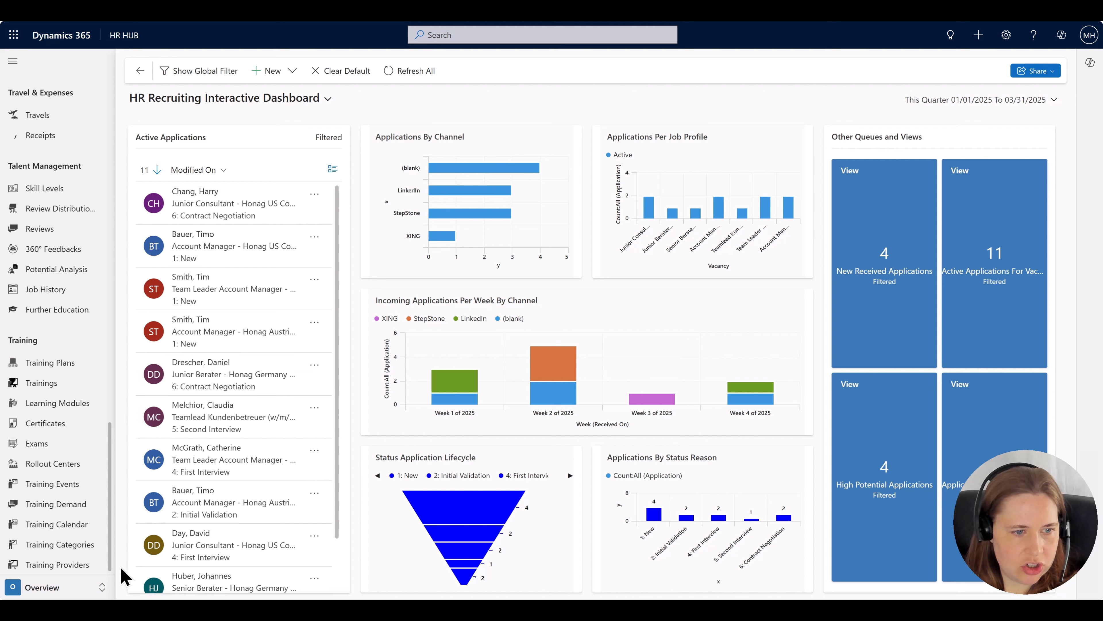
pyautogui.click(103, 589)
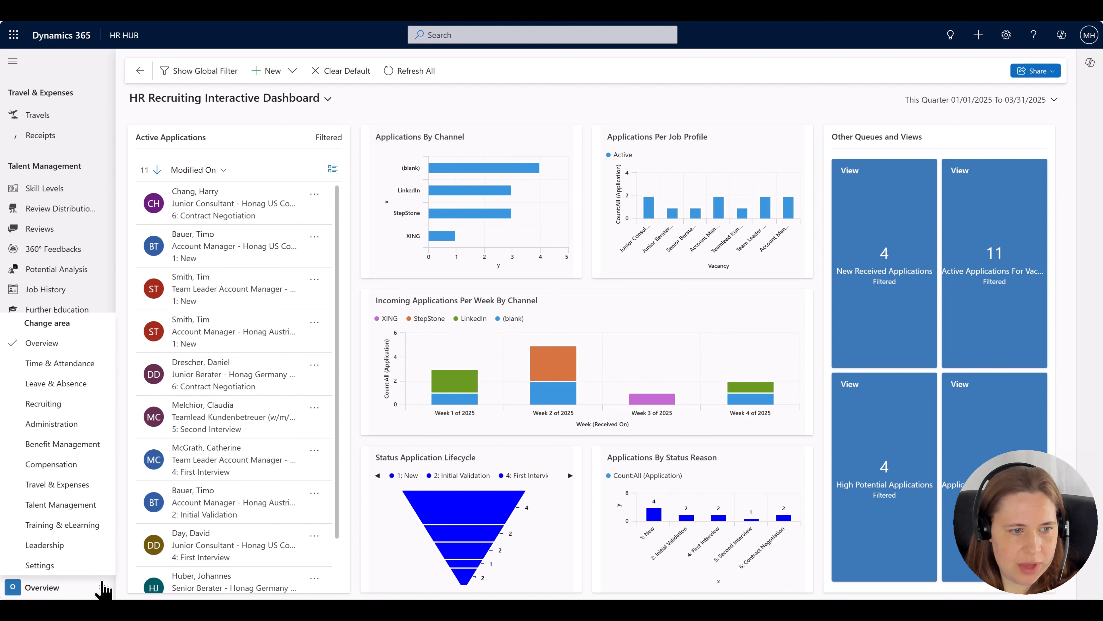
pyautogui.click(40, 565)
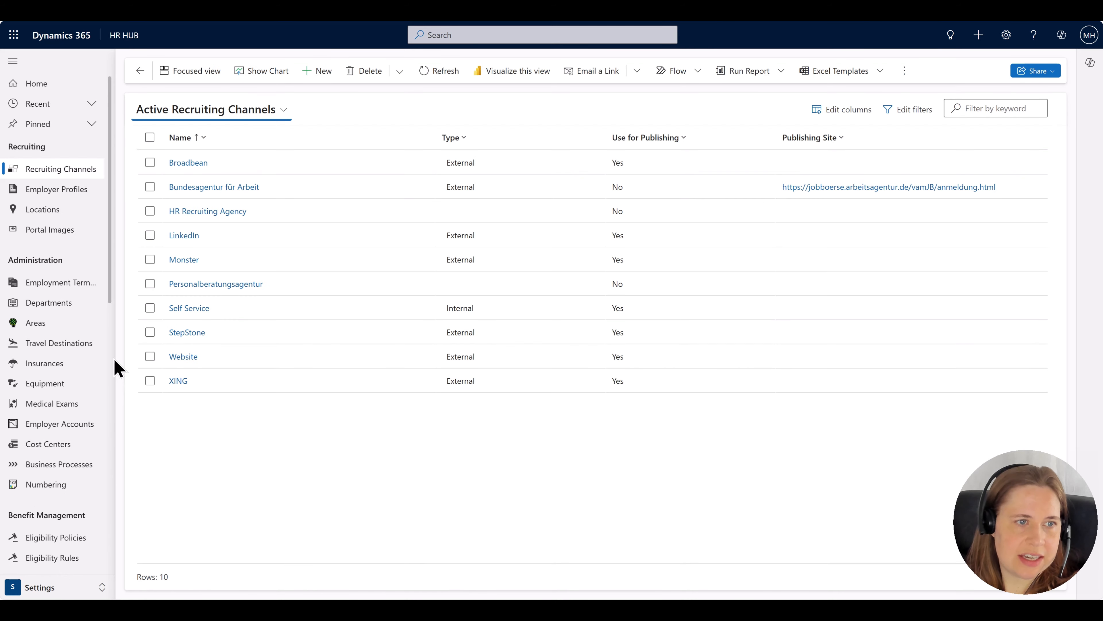
pyautogui.click(63, 285)
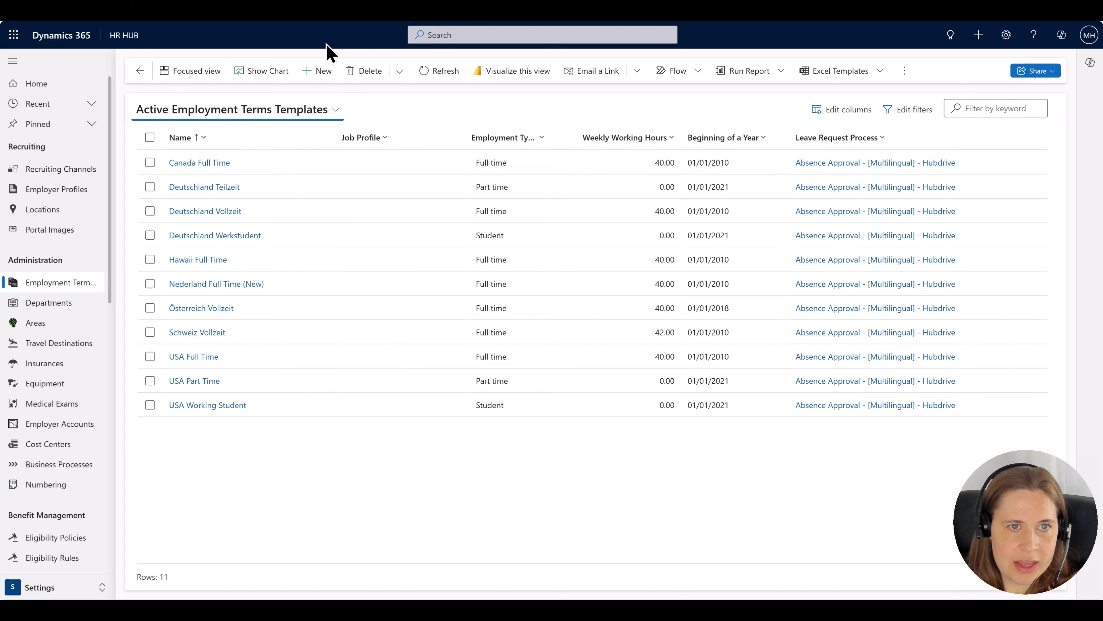
# Create a new employment terms template and name it UK Full Time
pyautogui.click(318, 72)
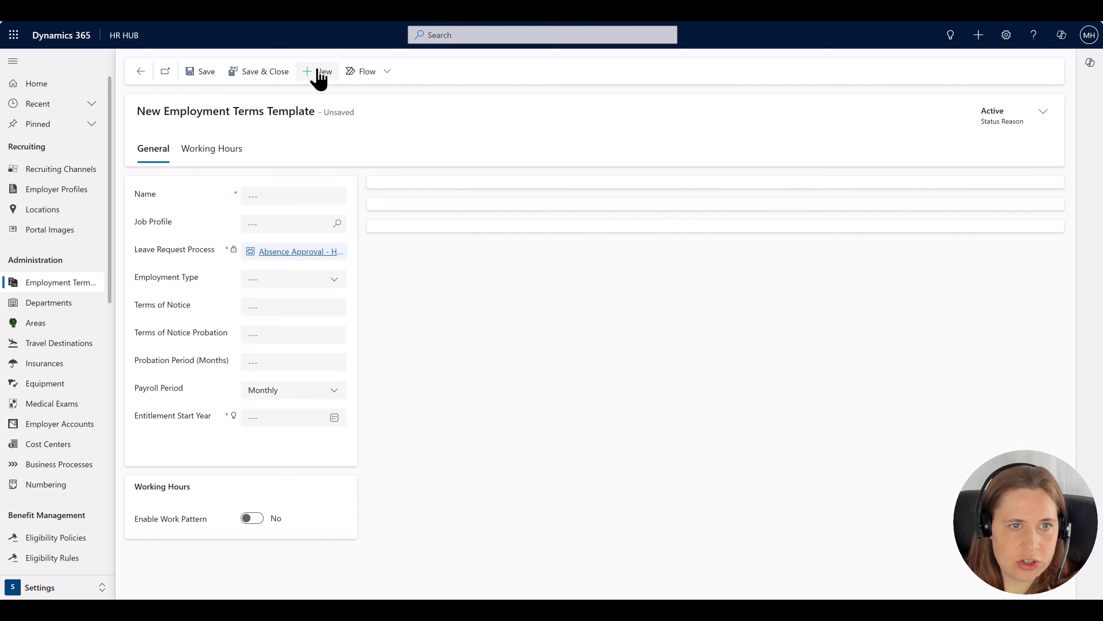
pyautogui.click(275, 196)
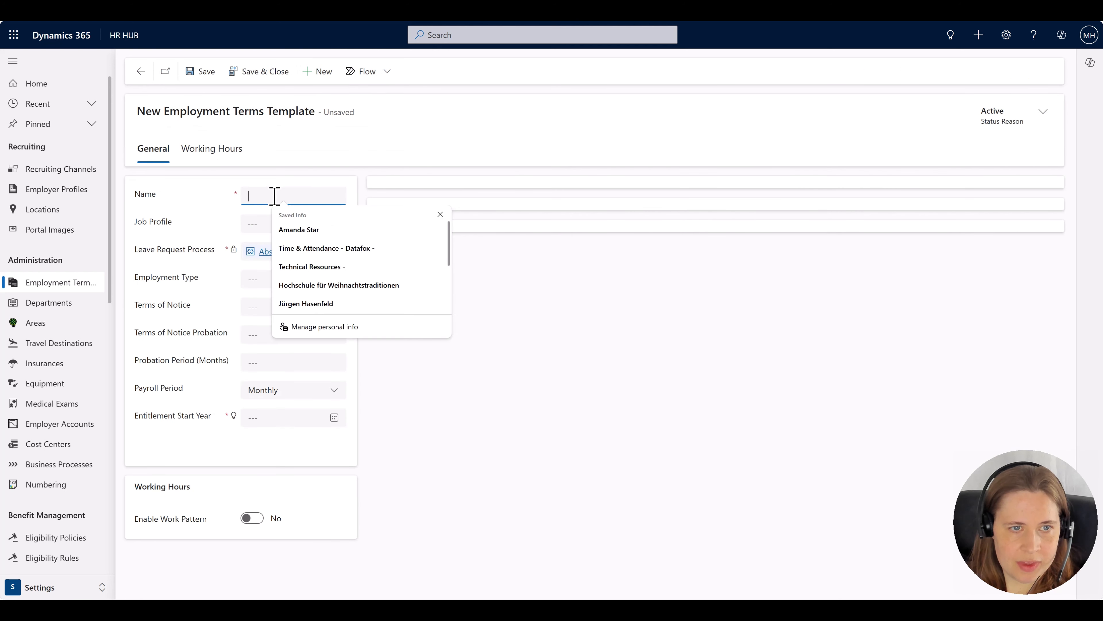
pyautogui.write('OK Ful')
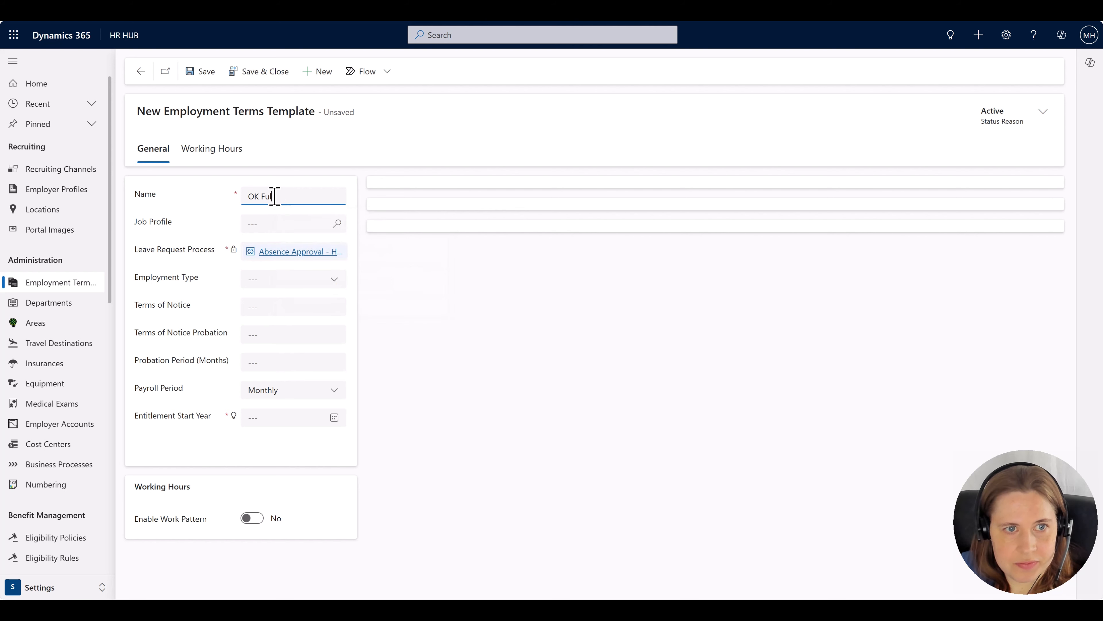
pyautogui.write('l Time')
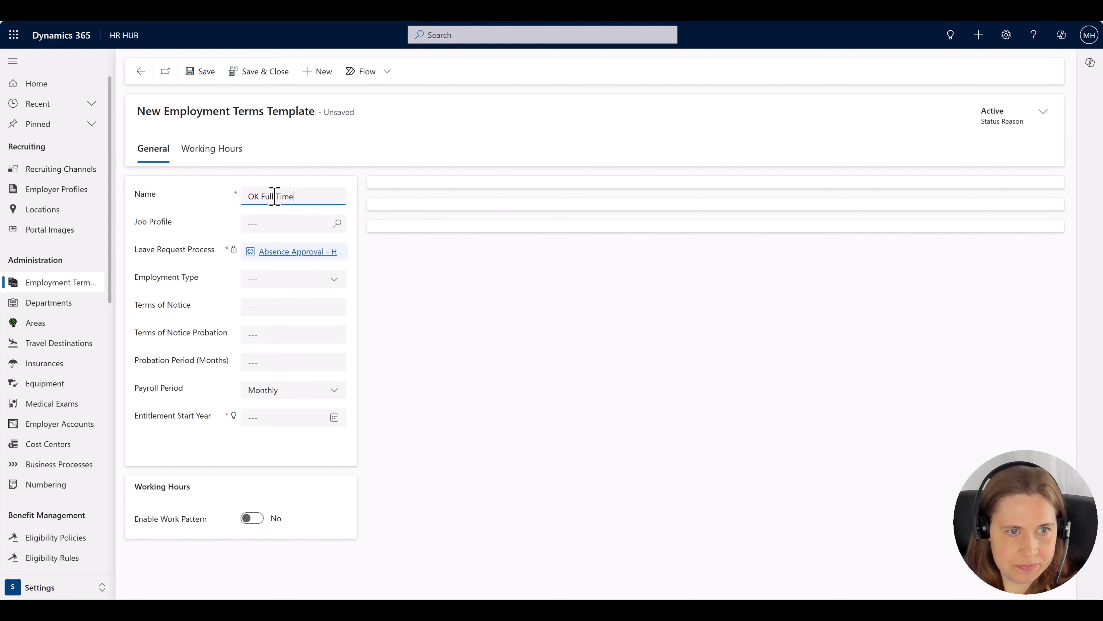
pyautogui.moveTo(254, 198); pyautogui.dragTo(239, 201)
pyautogui.write('U')
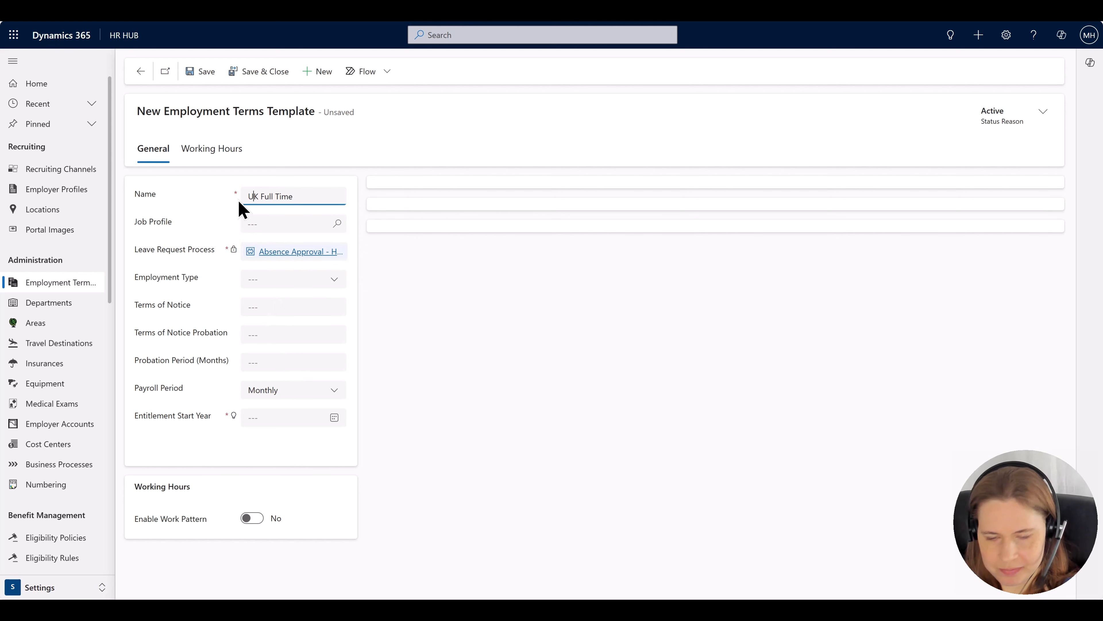
pyautogui.click(447, 292)
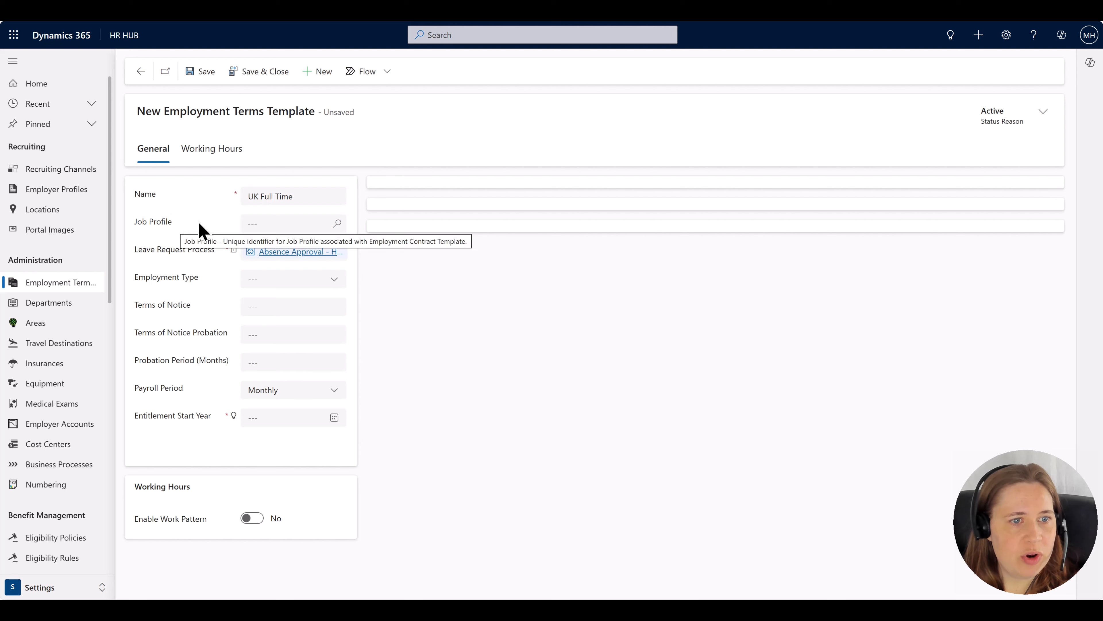
# Set the template's employment type to Full time and leave both notice term fields empty
pyautogui.click(276, 280)
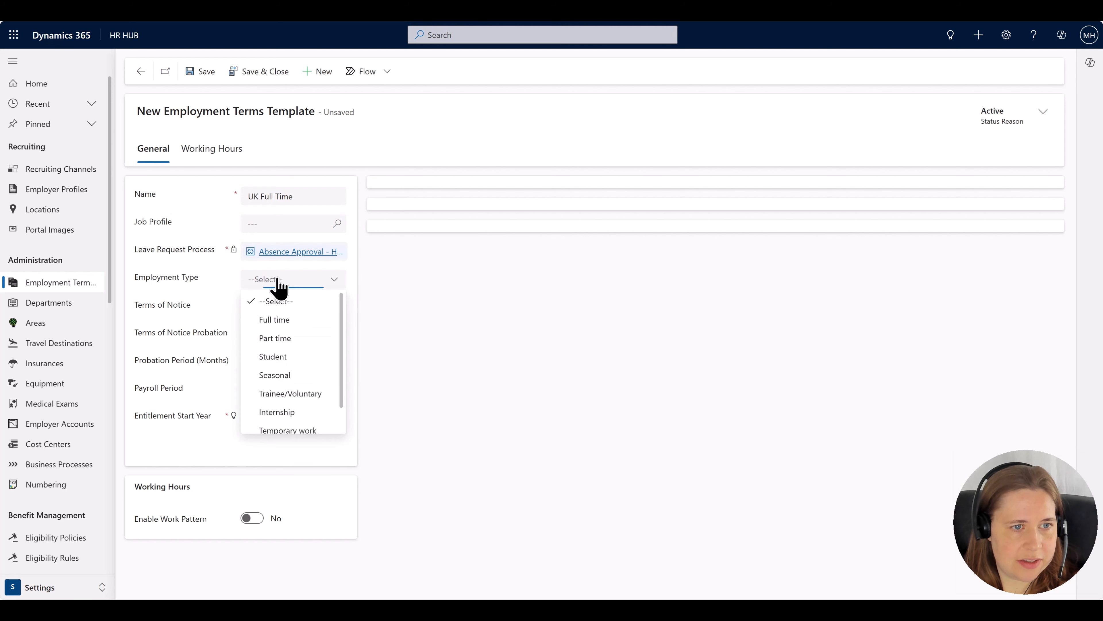
pyautogui.click(298, 320)
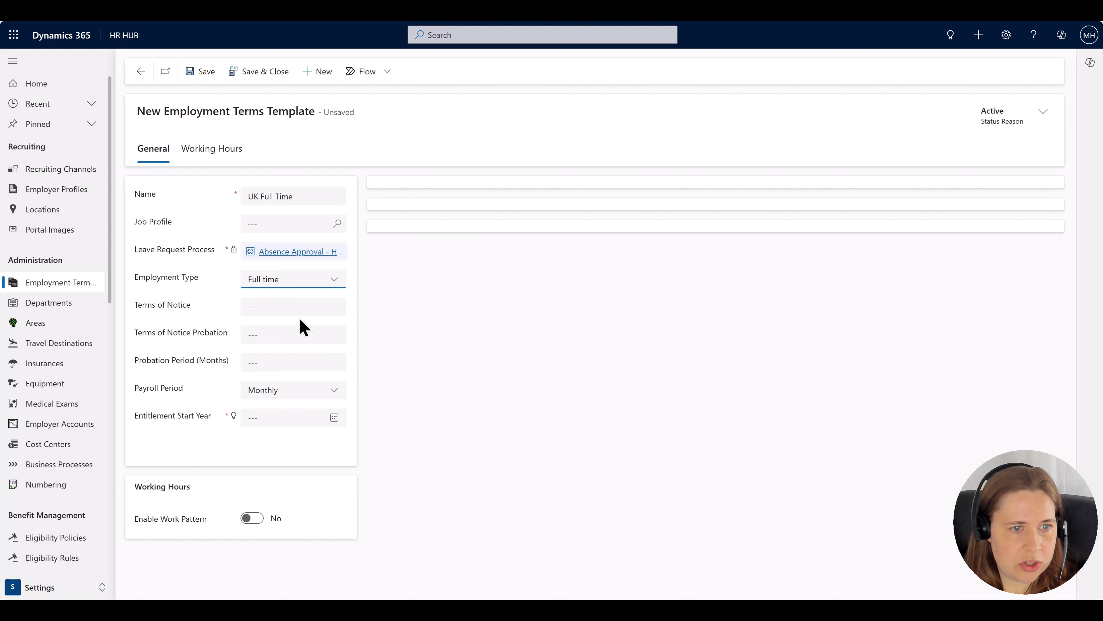
pyautogui.click(293, 305)
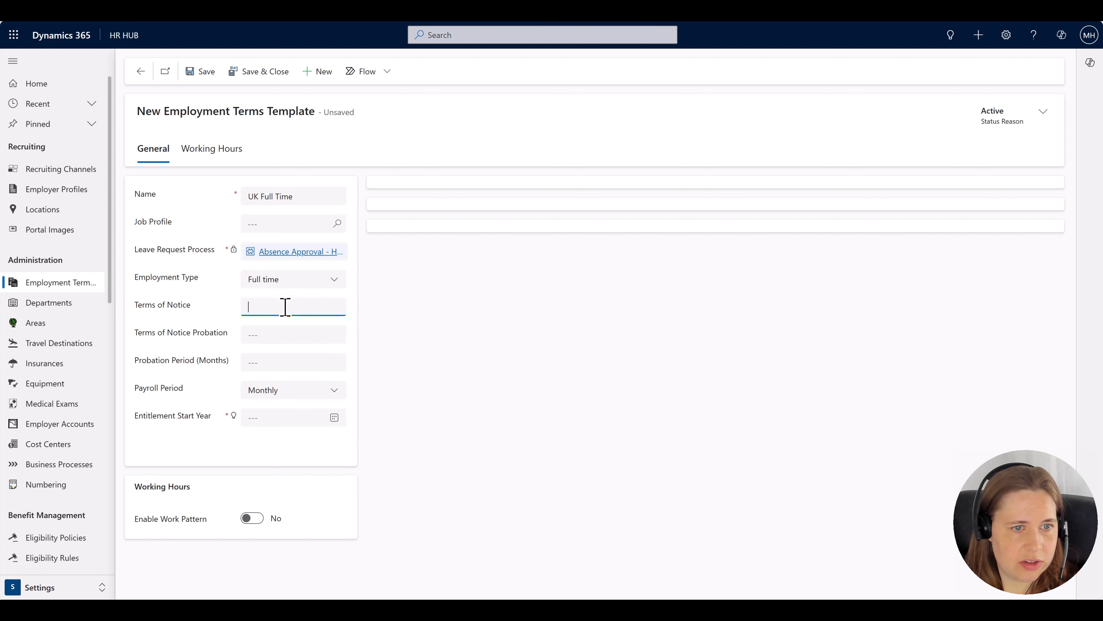
pyautogui.click(266, 329)
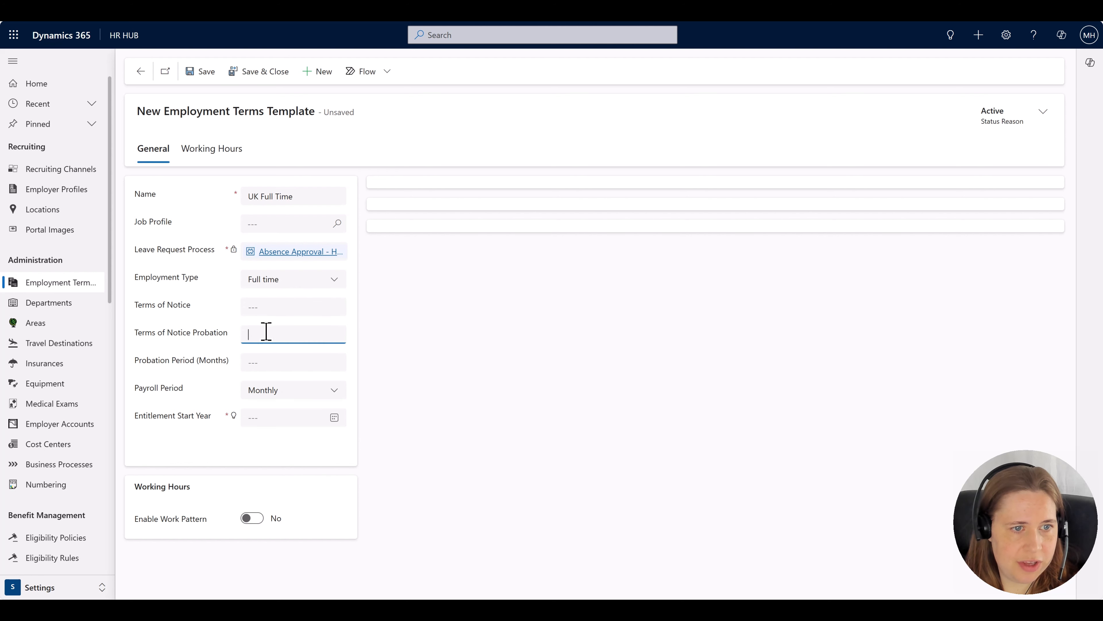
pyautogui.click(300, 309)
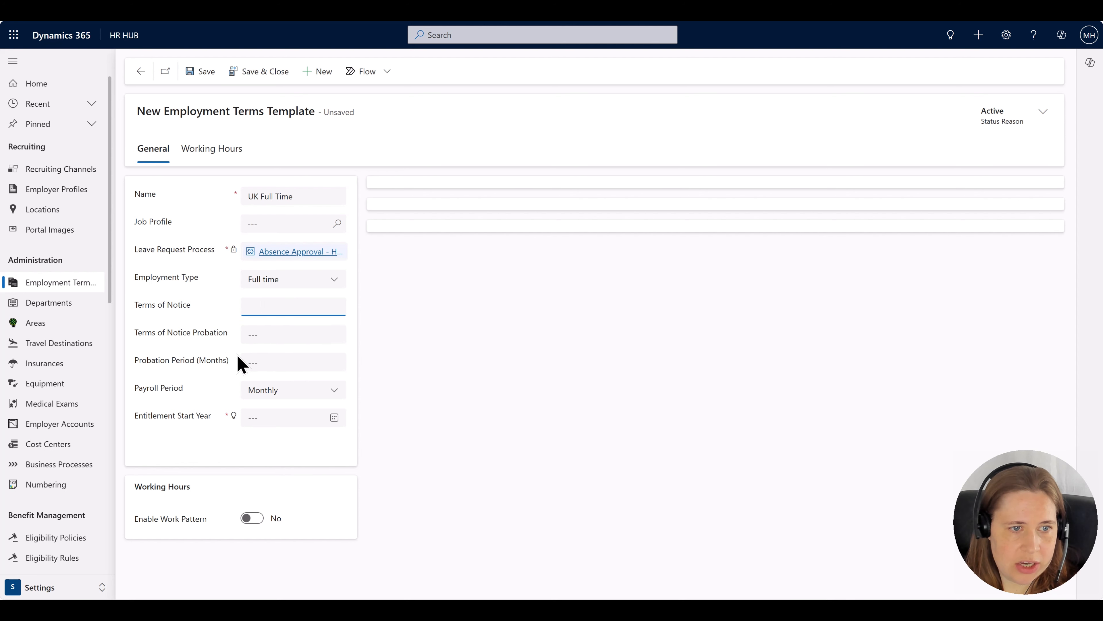
# Set the template's probation period to 6 months
pyautogui.click(257, 360)
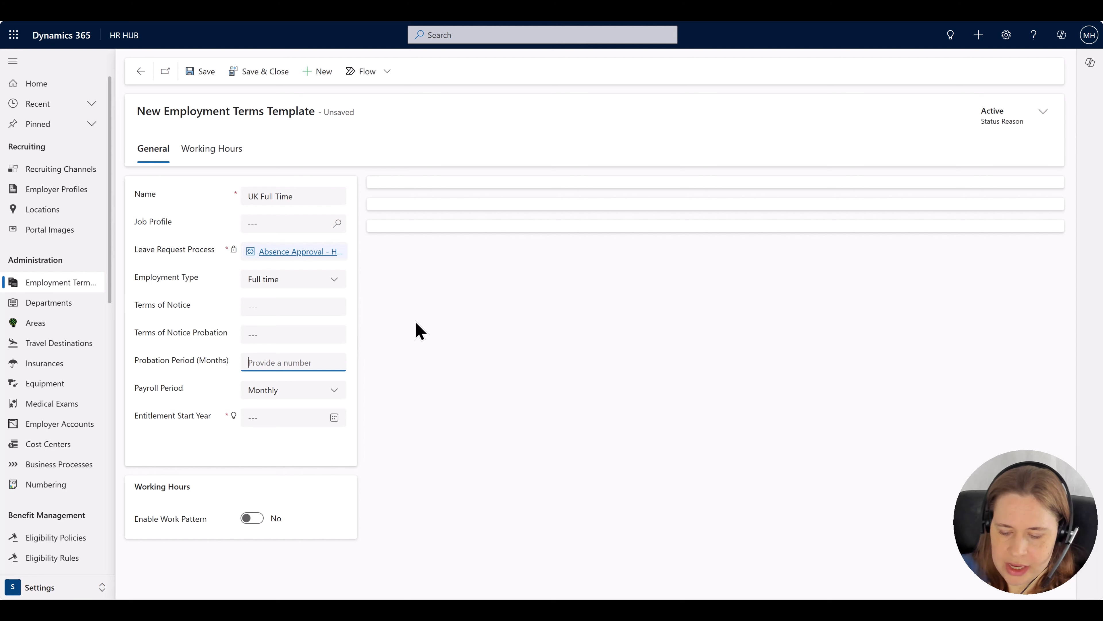
pyautogui.write('6 months')
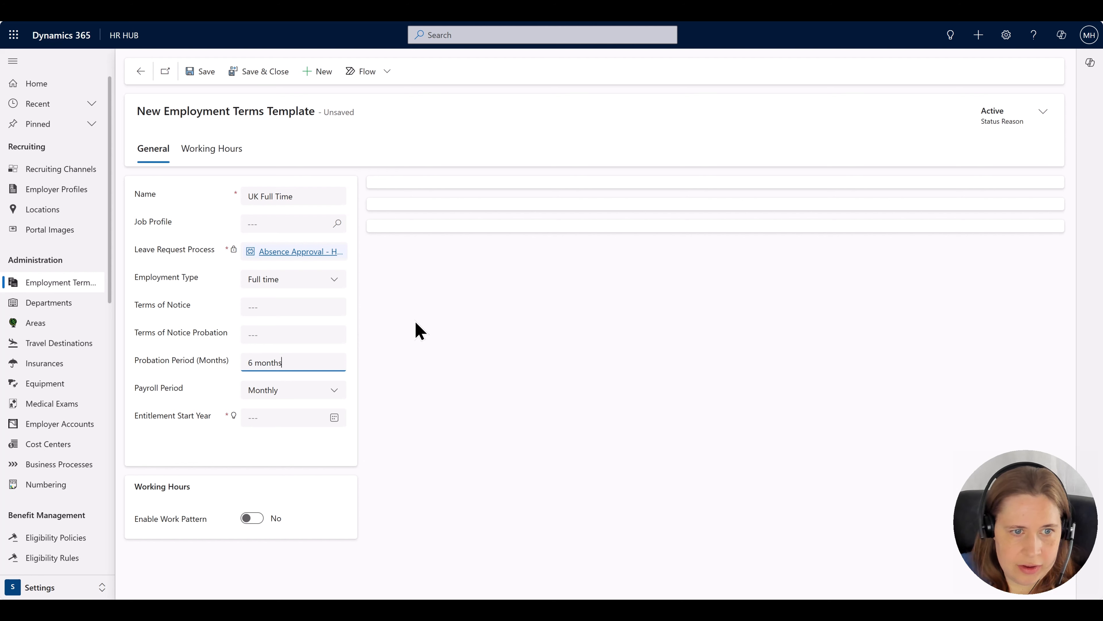
pyautogui.click(401, 391)
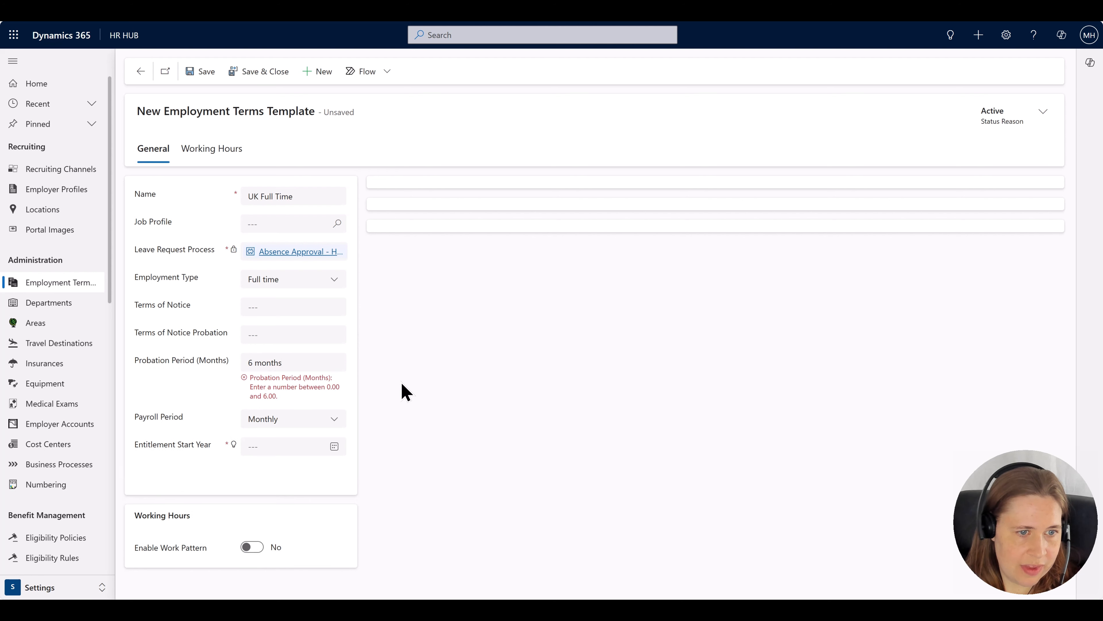
pyautogui.click(272, 360)
pyautogui.doubleClick(271, 360)
pyautogui.press('BackSpace')
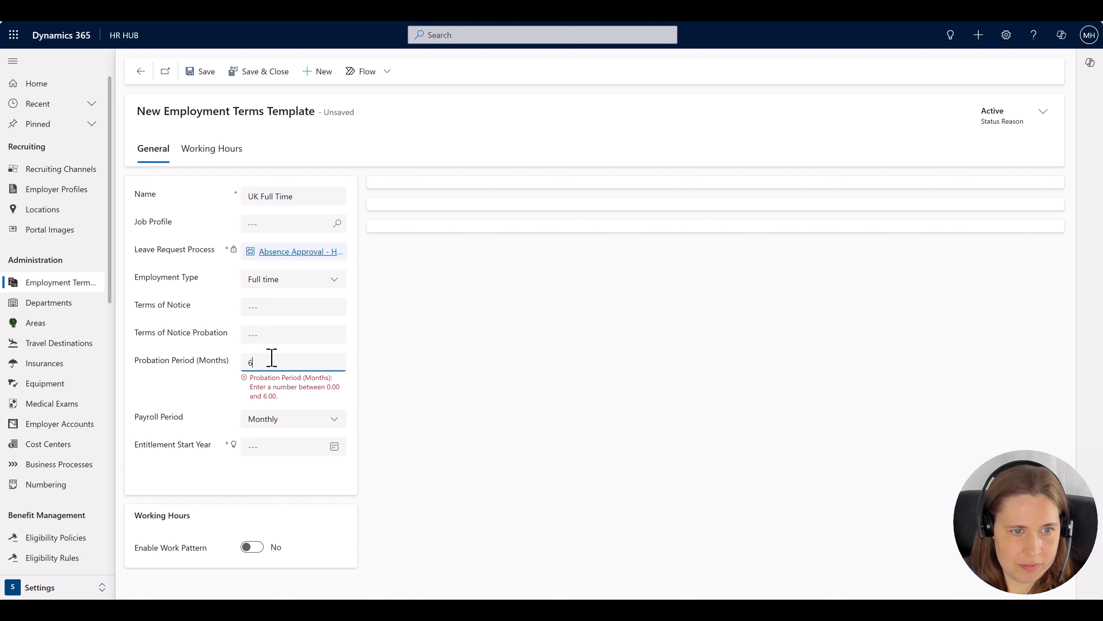
pyautogui.click(508, 415)
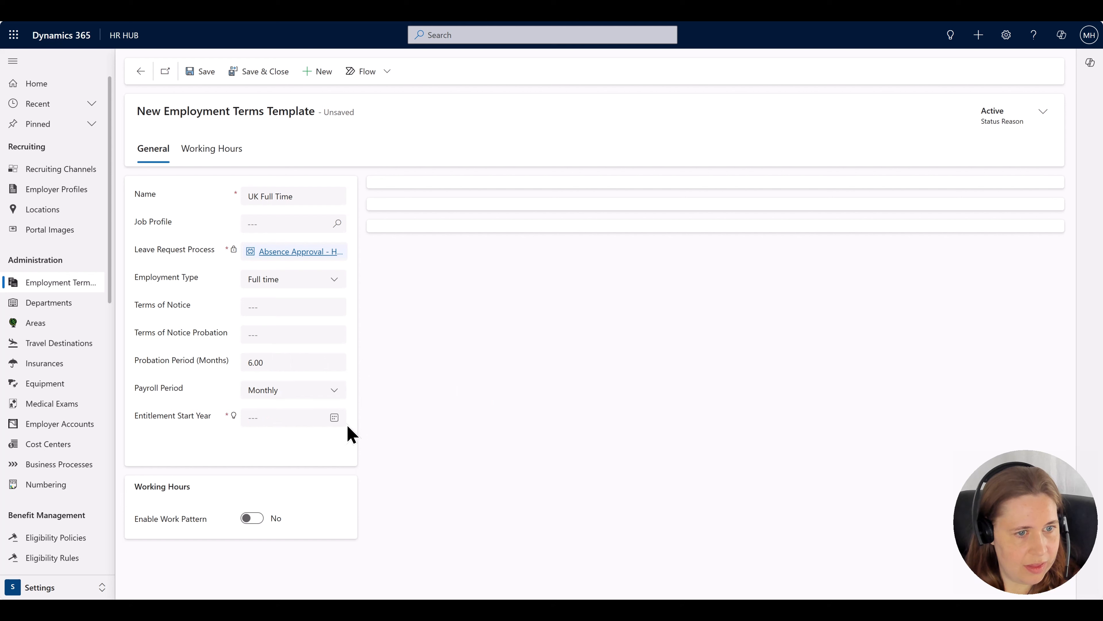
# Set the entitlement start year to 01/01/2025 and save the employment terms template
pyautogui.moveTo(198, 419)
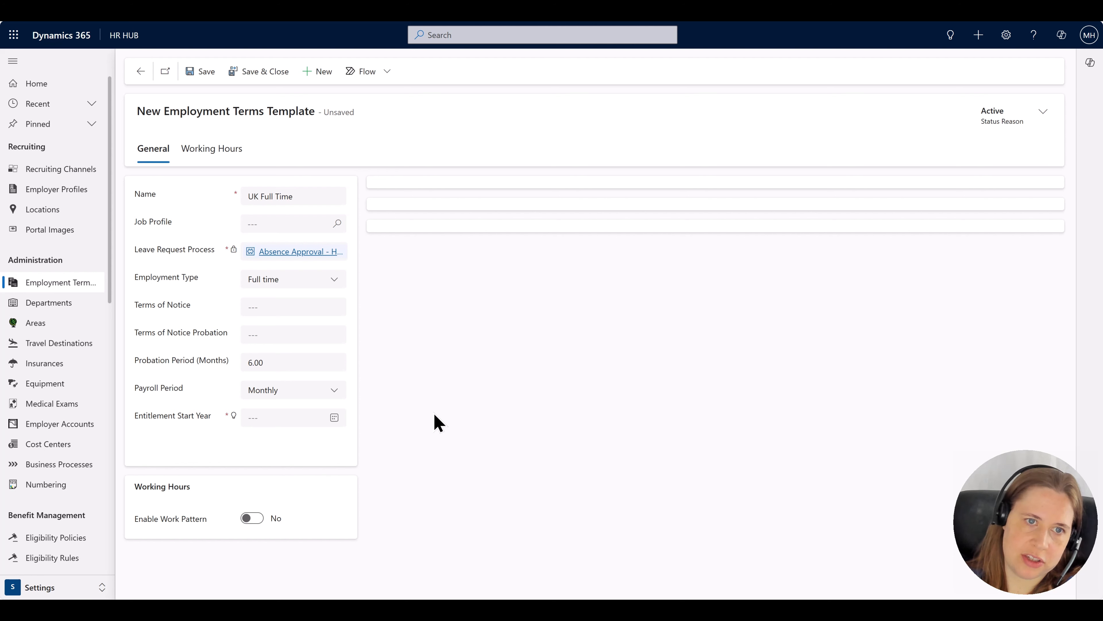
pyautogui.click(335, 418)
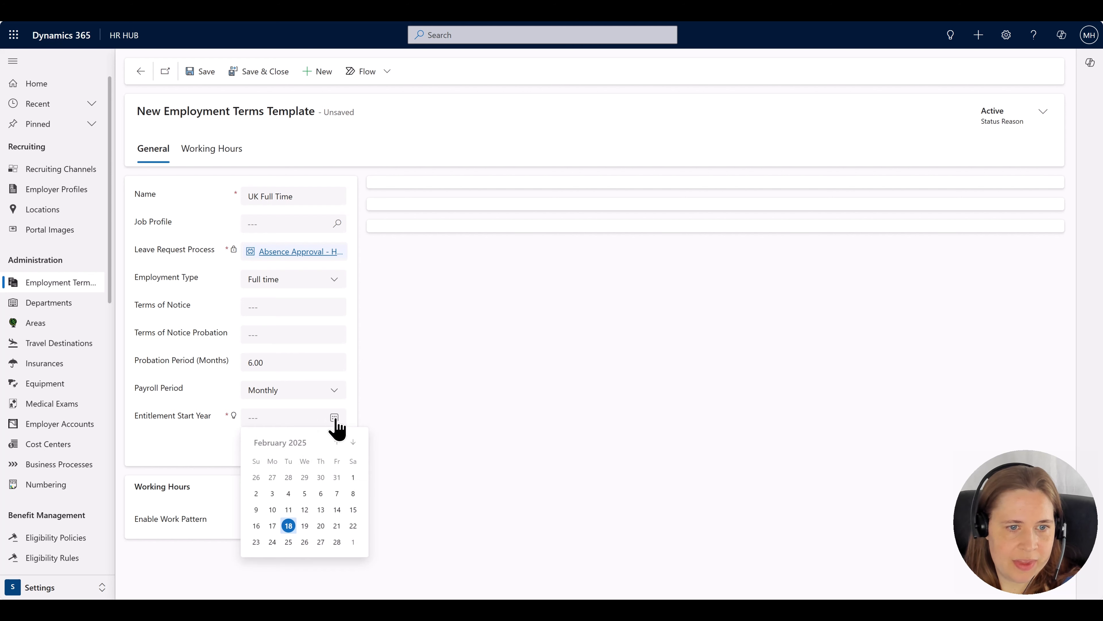
pyautogui.click(337, 442)
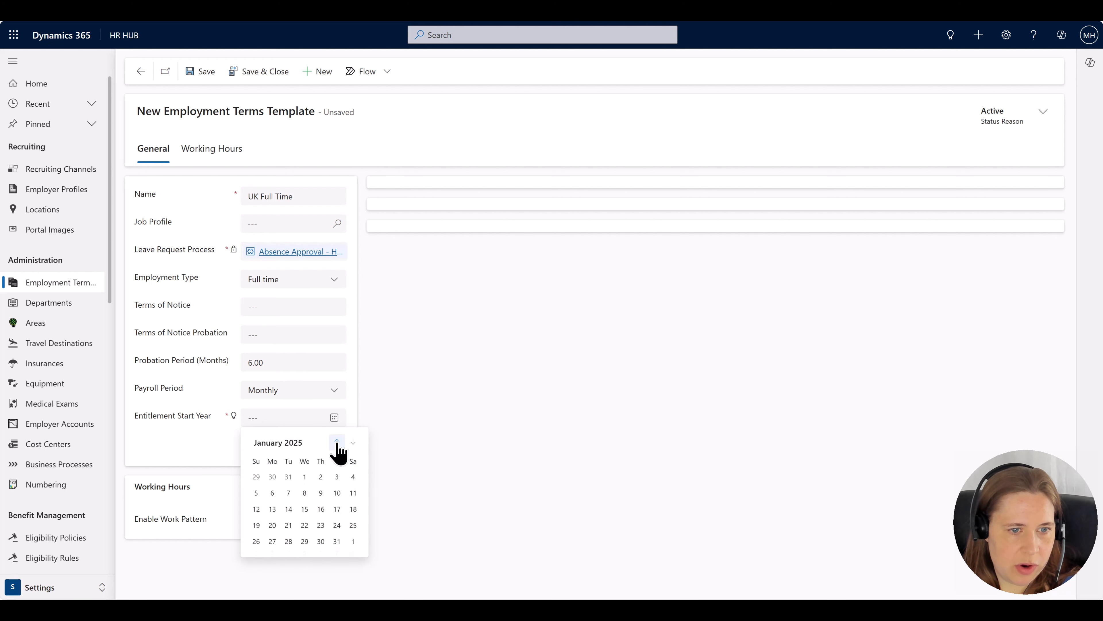
pyautogui.click(304, 478)
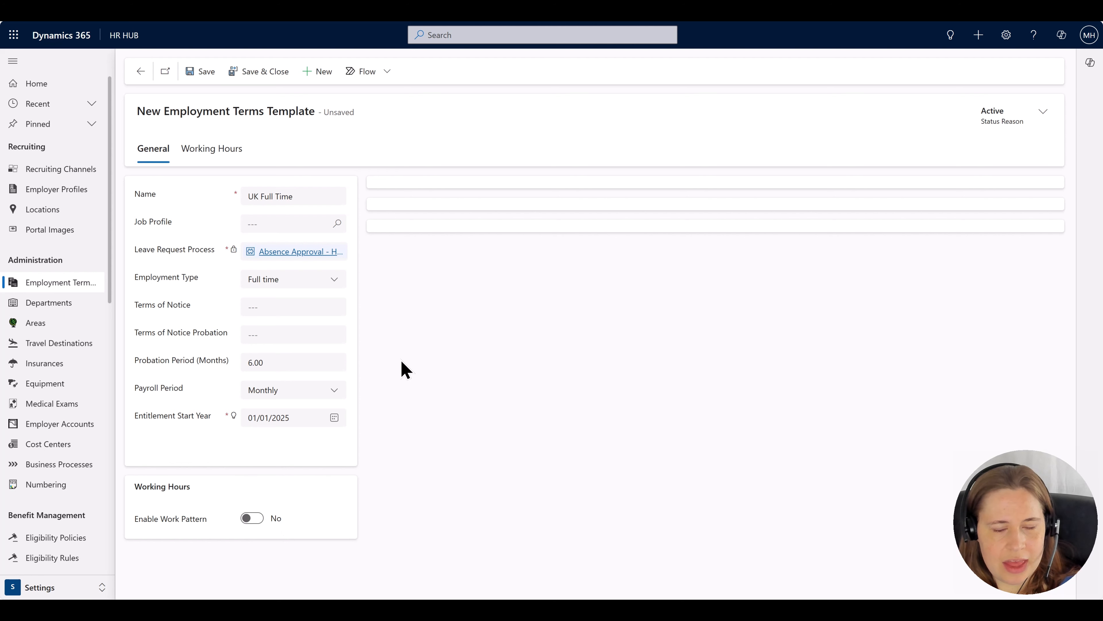
pyautogui.click(199, 72)
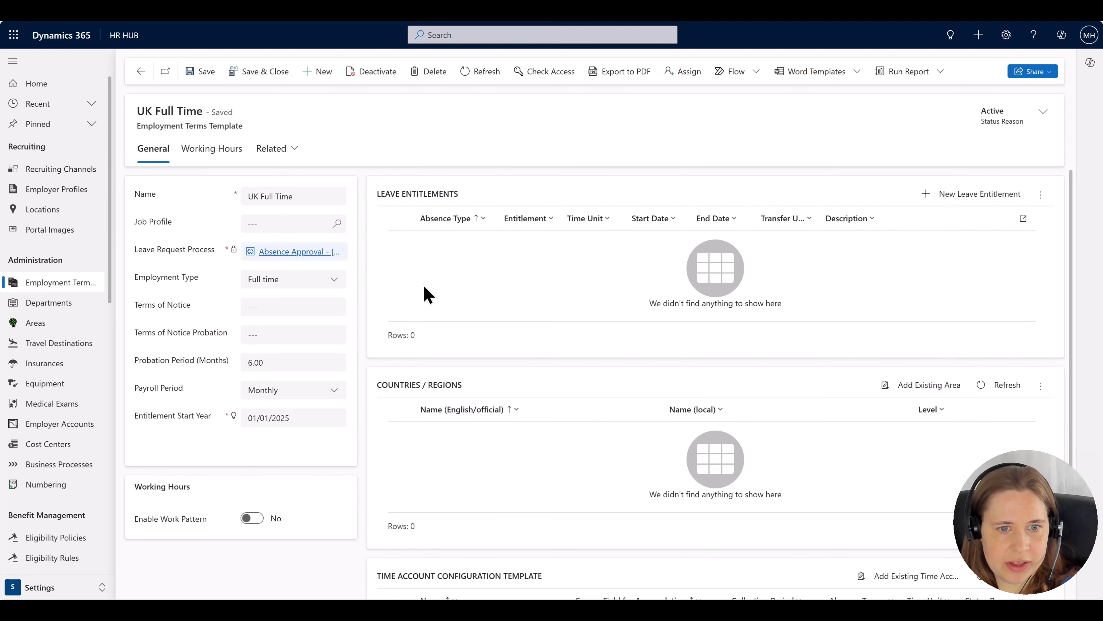
# Start a new leave entitlement for the UK Full Time template and clear all AI-suggested field values
pyautogui.scroll(-3, 428, 295)
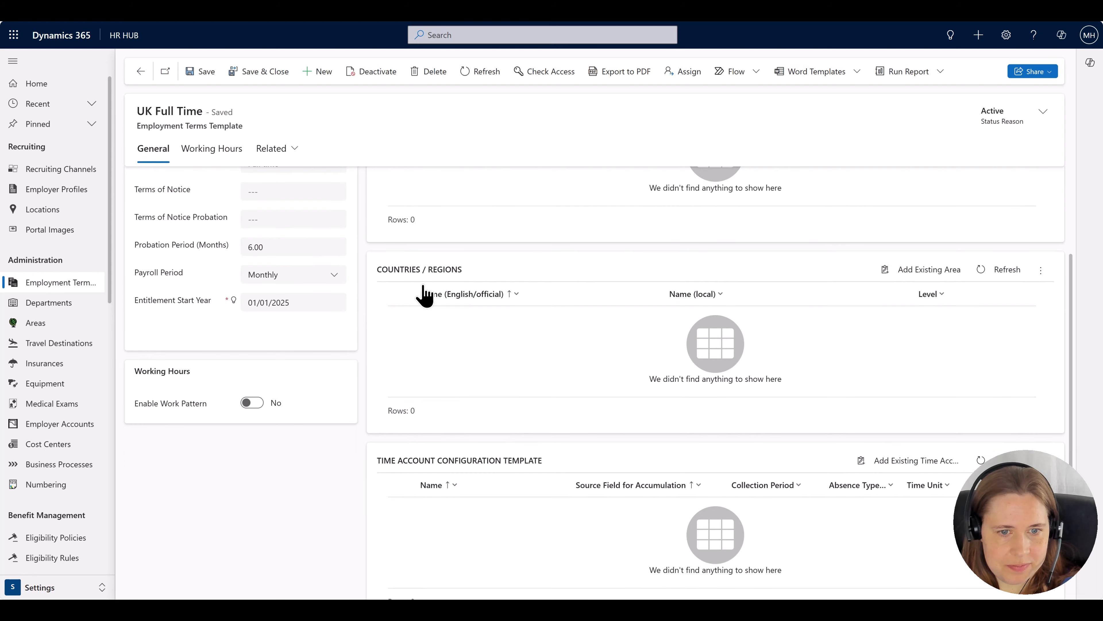
pyautogui.scroll(3, 613, 376)
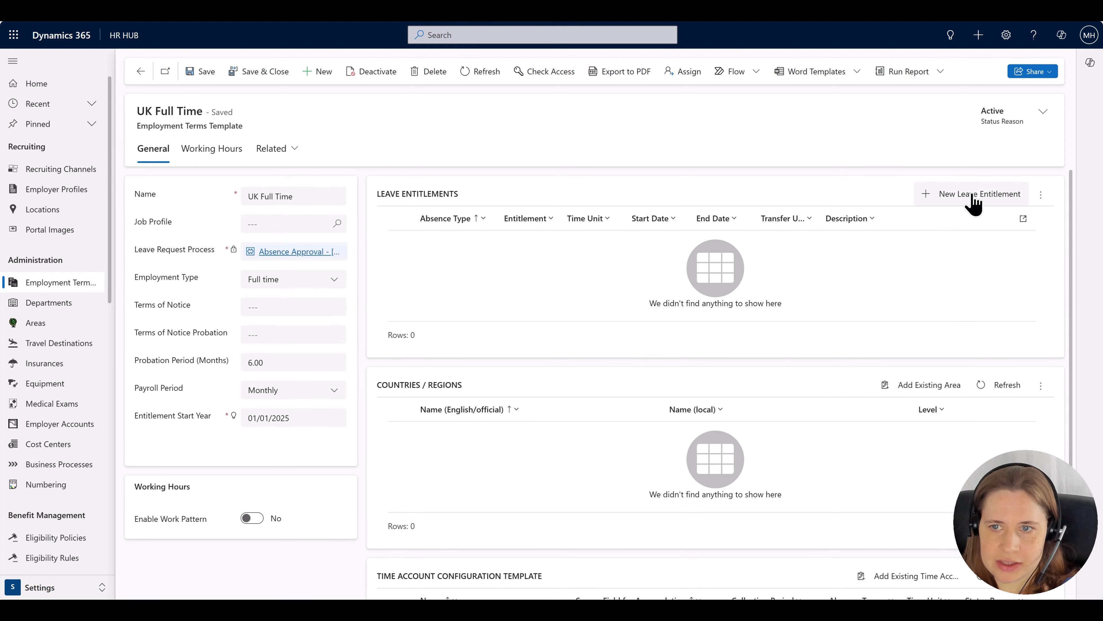
pyautogui.click(950, 198)
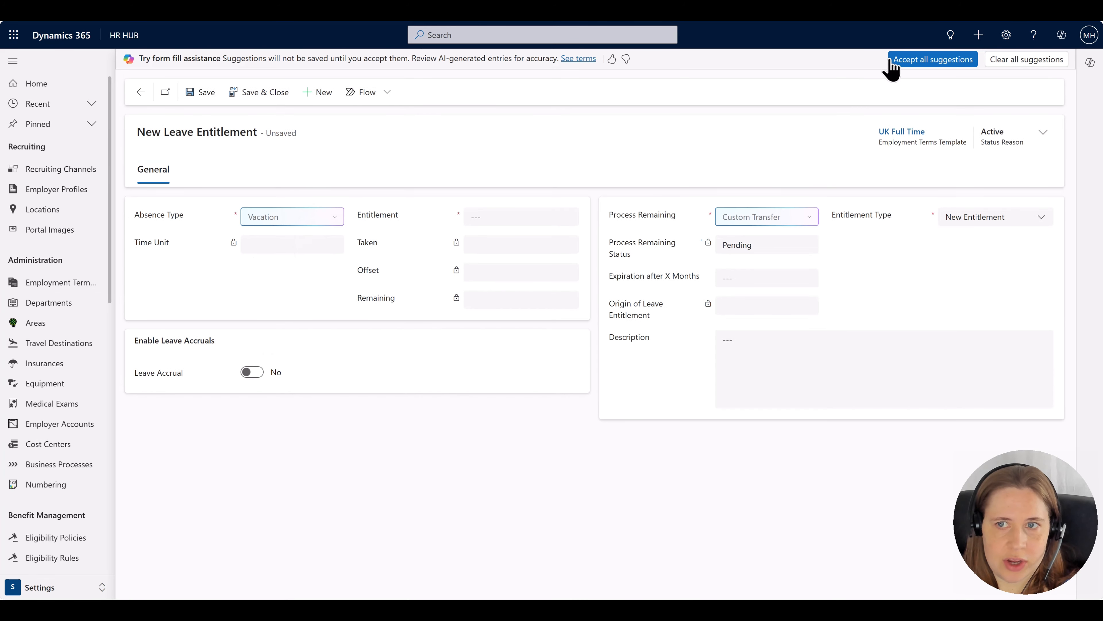
pyautogui.click(1045, 61)
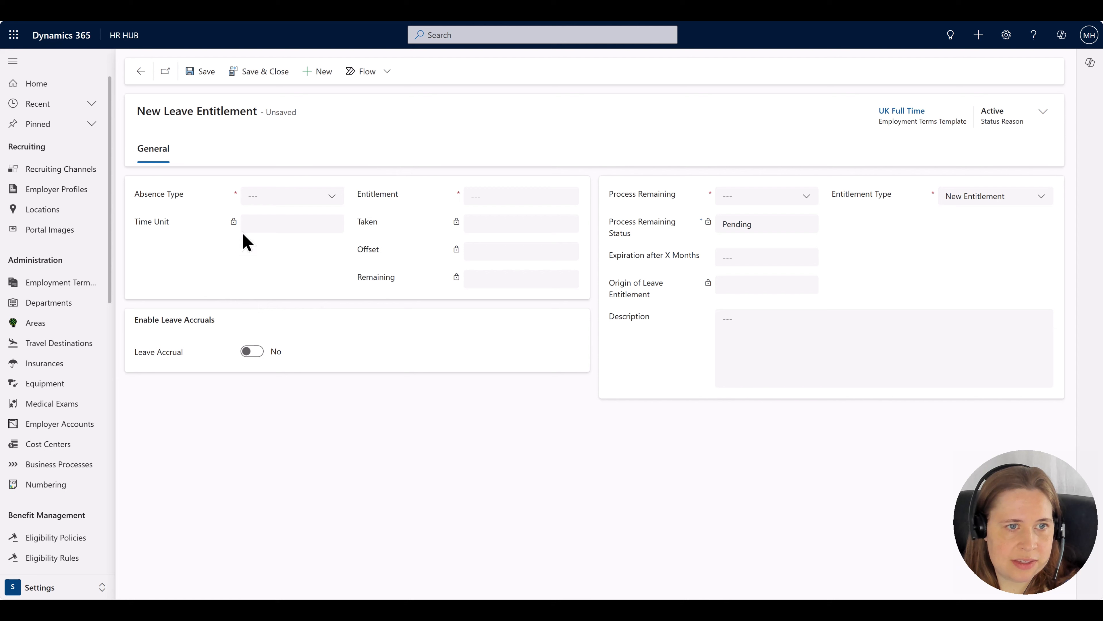
# Set the leave entitlement's absence type to Vacation and its entitlement to 30
pyautogui.click(322, 200)
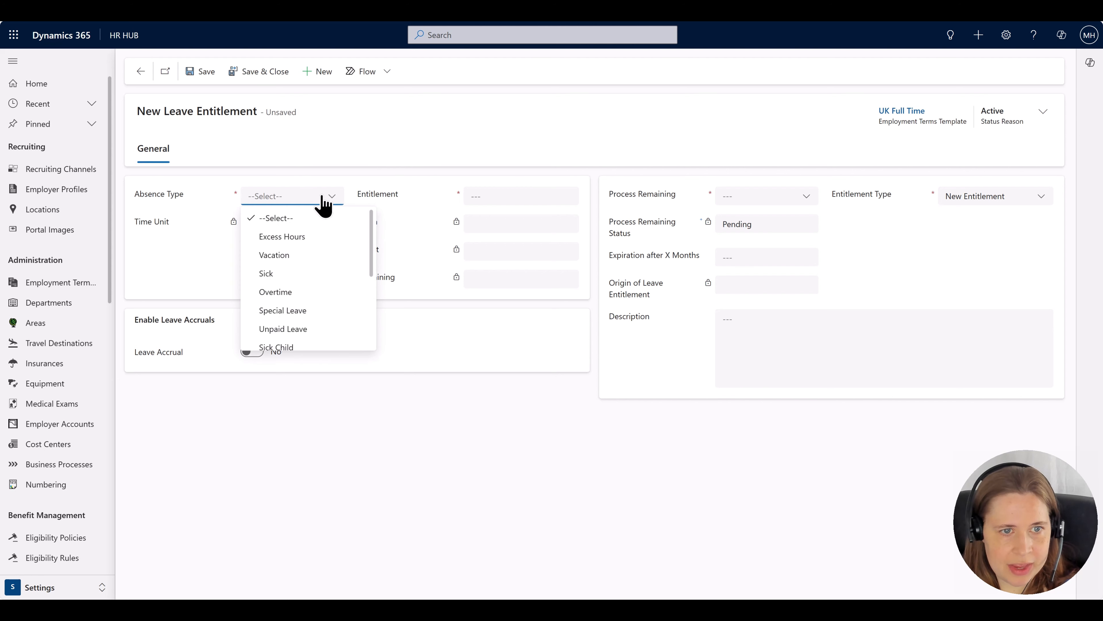
pyautogui.click(288, 256)
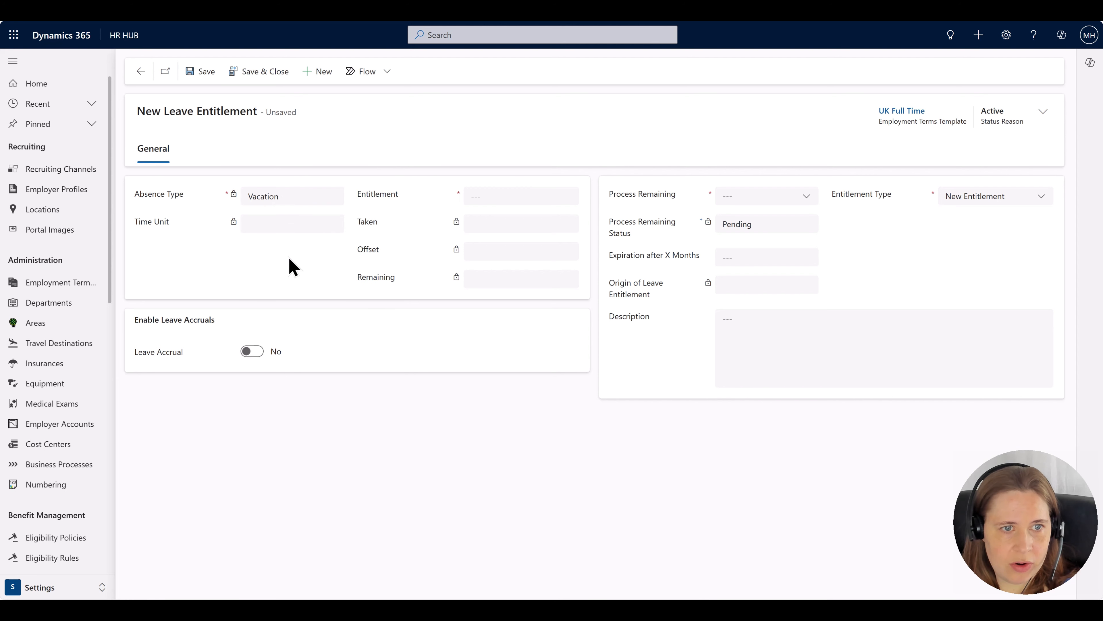
pyautogui.click(499, 198)
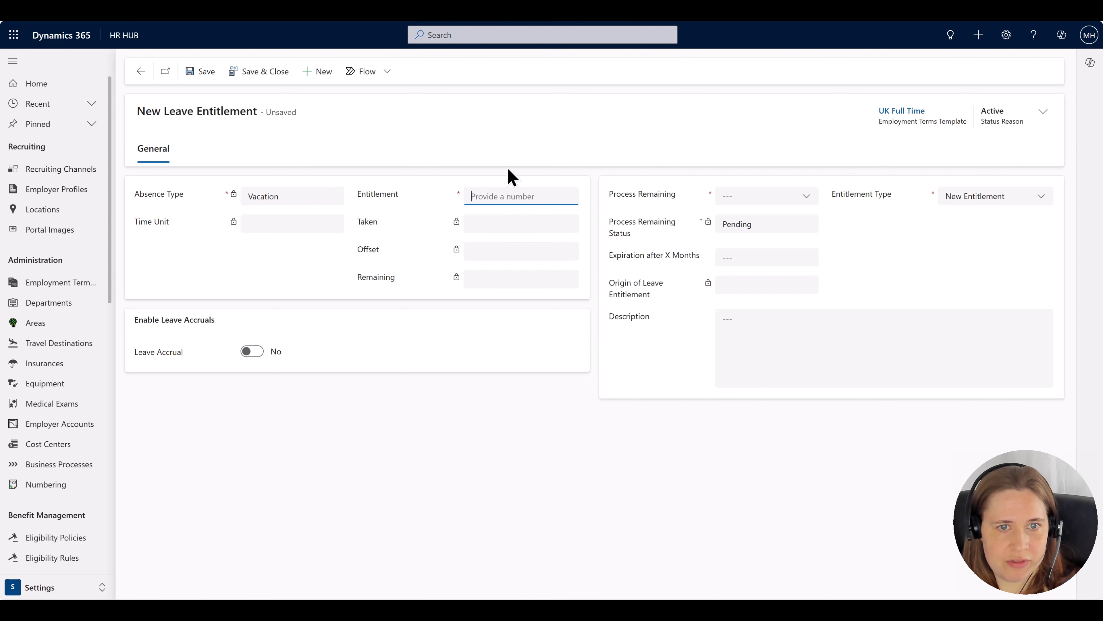
pyautogui.write('3')
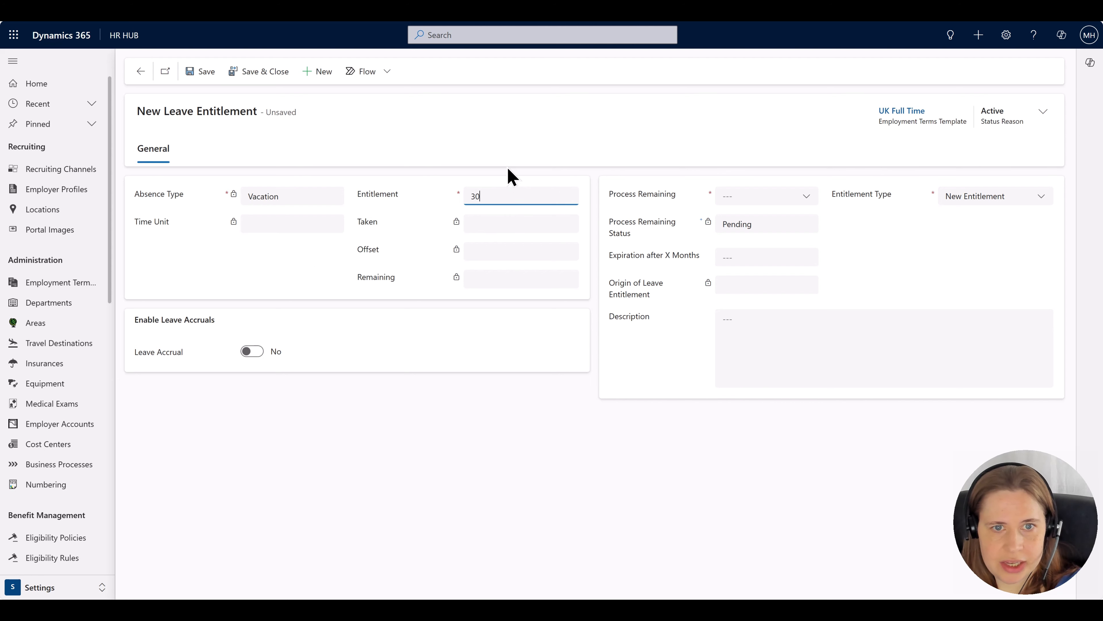
pyautogui.write('0')
pyautogui.click(290, 278)
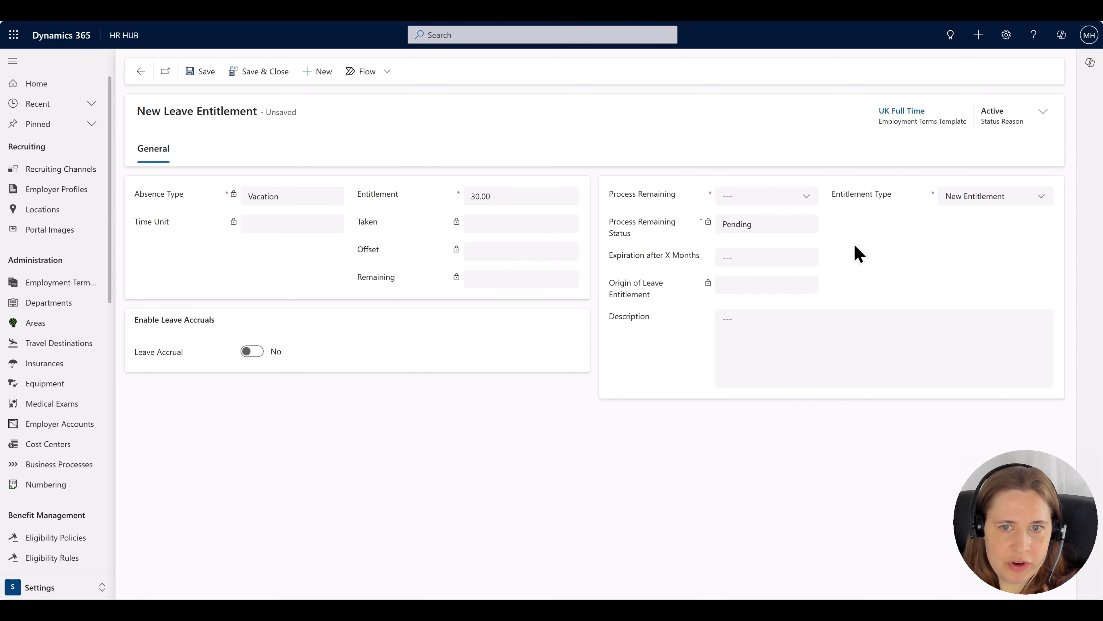
# Set the vacation entitlement's Process Remaining to Transfer to new period, keep the type New Entitlement, and save and close it
pyautogui.click(765, 200)
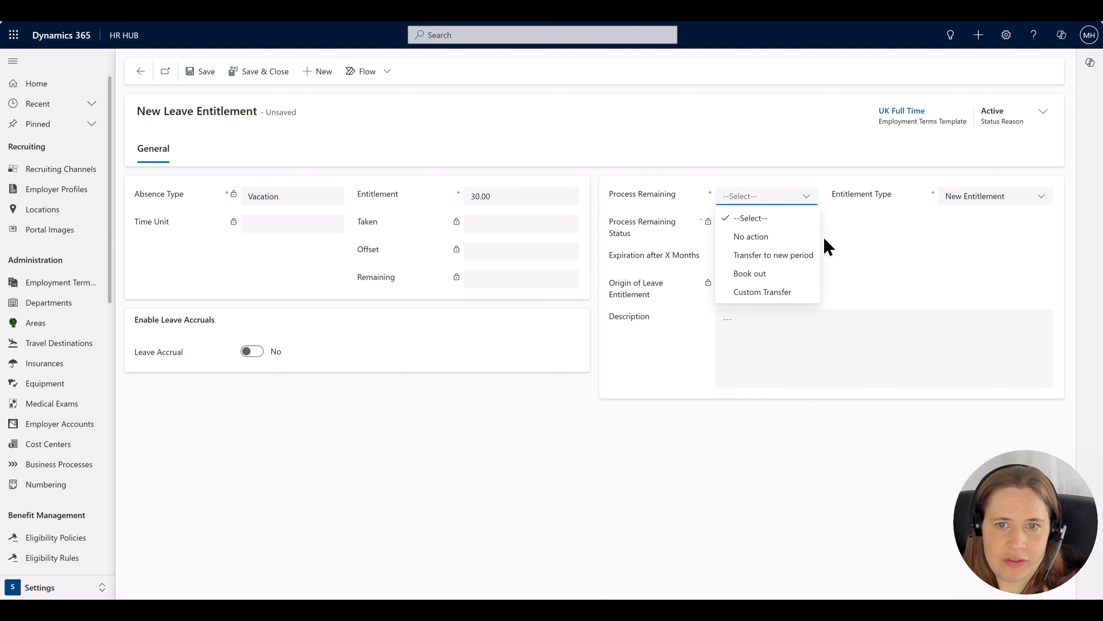
pyautogui.click(801, 261)
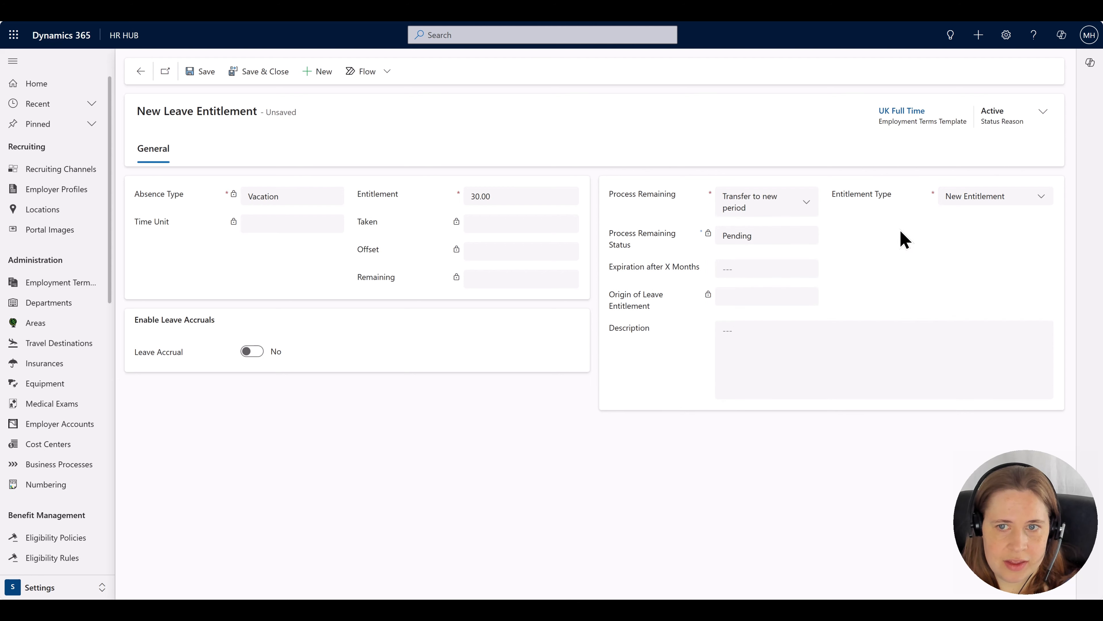
pyautogui.click(980, 201)
pyautogui.click(856, 239)
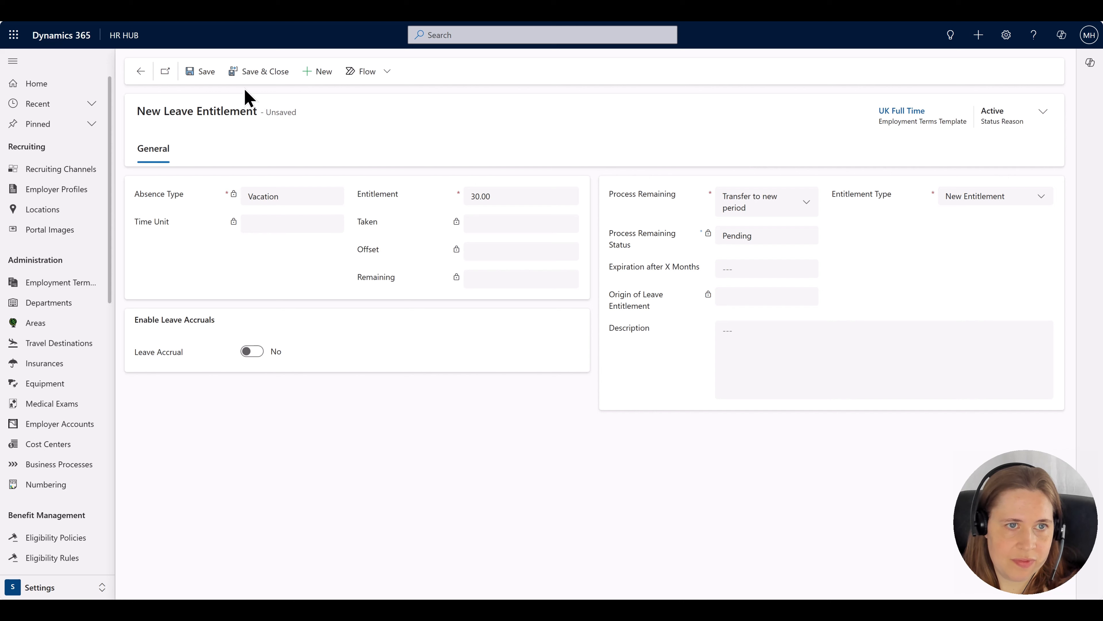
pyautogui.click(260, 84)
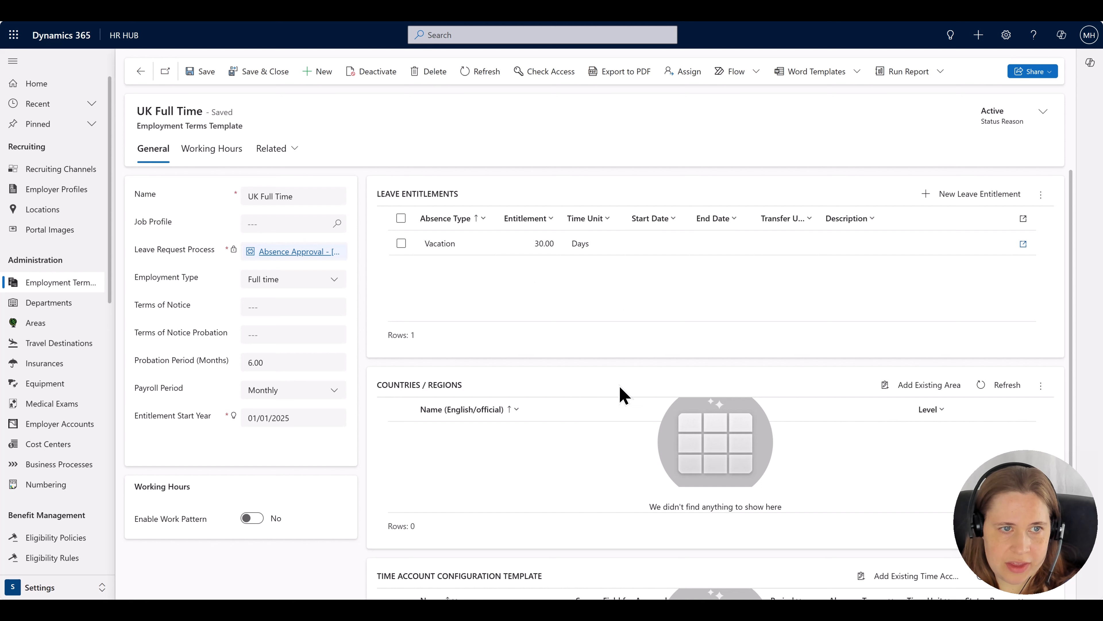
# Add the existing area United Kingdom to the template's countries and regions
pyautogui.click(916, 391)
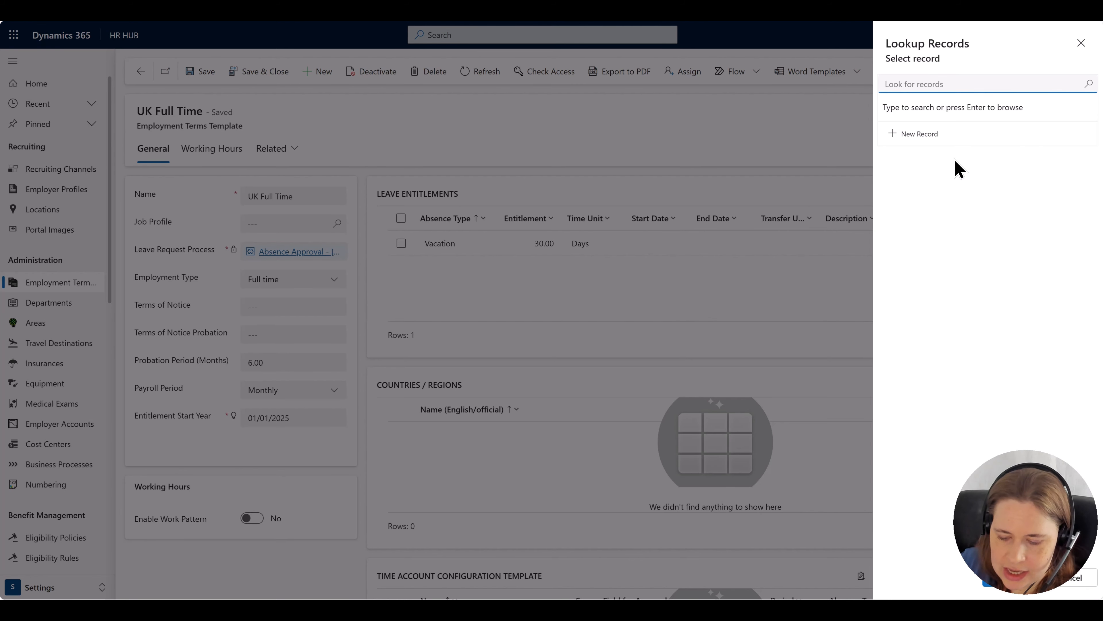
pyautogui.write('united')
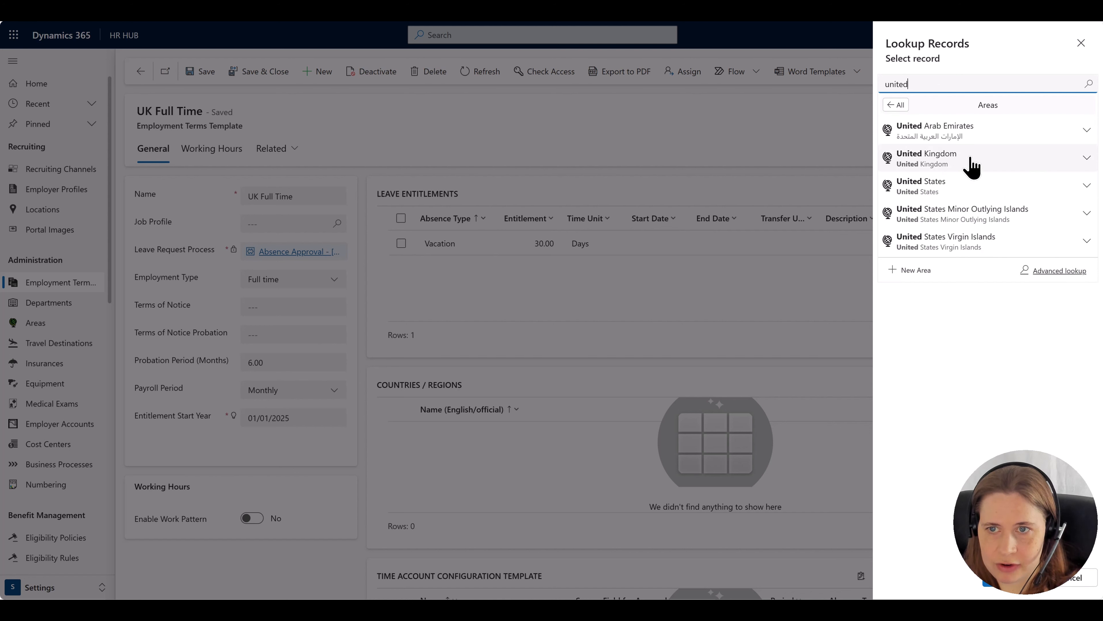
pyautogui.click(970, 160)
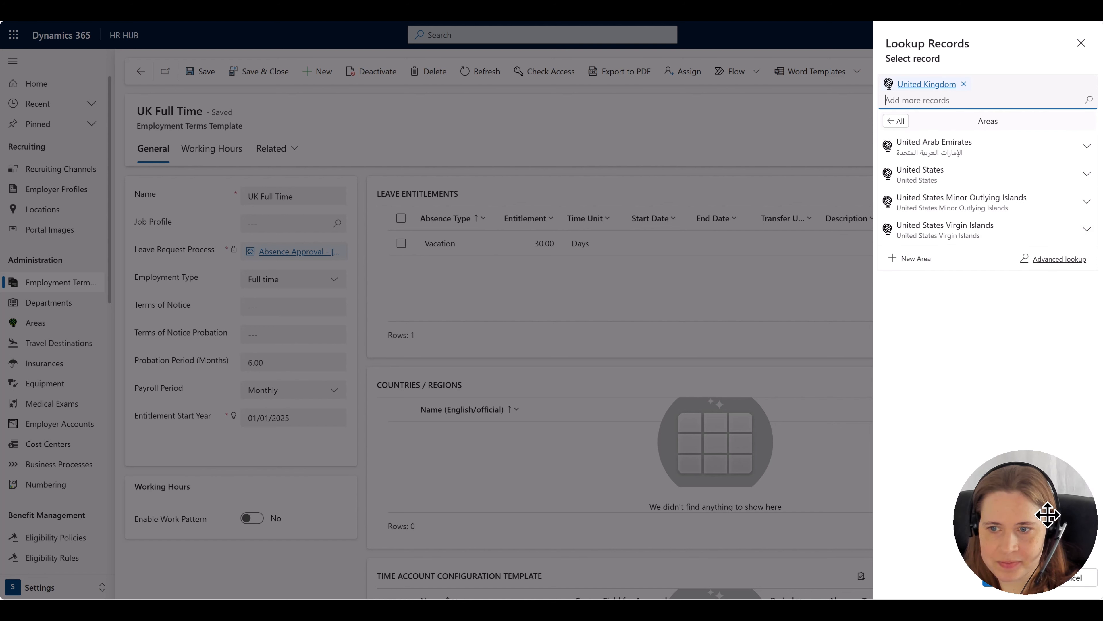
pyautogui.moveTo(1047, 514); pyautogui.dragTo(143, 522)
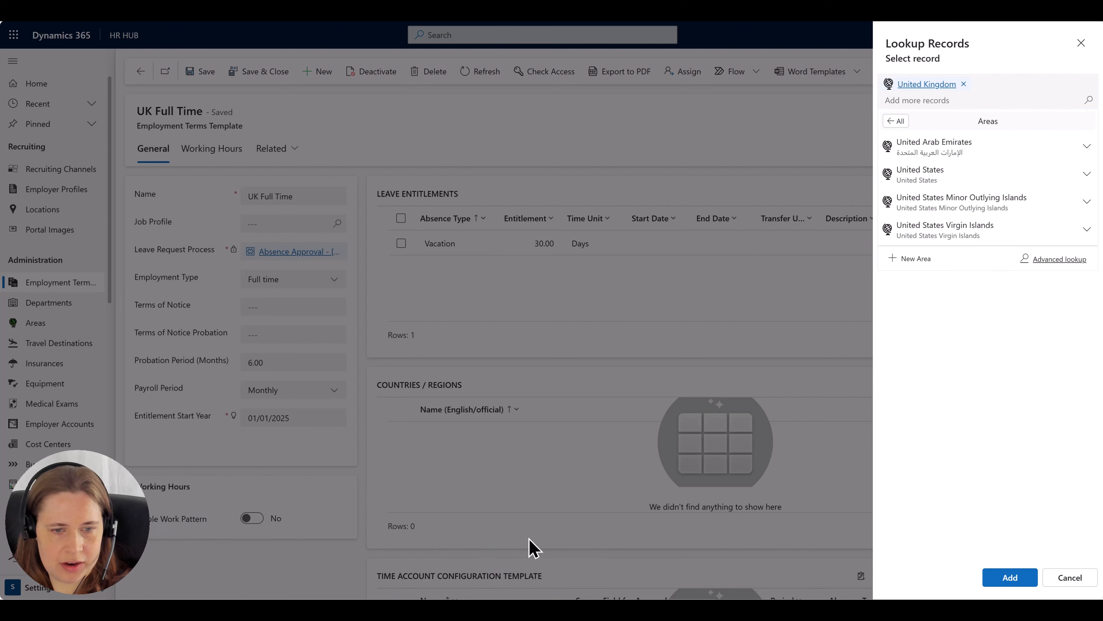
pyautogui.click(1006, 583)
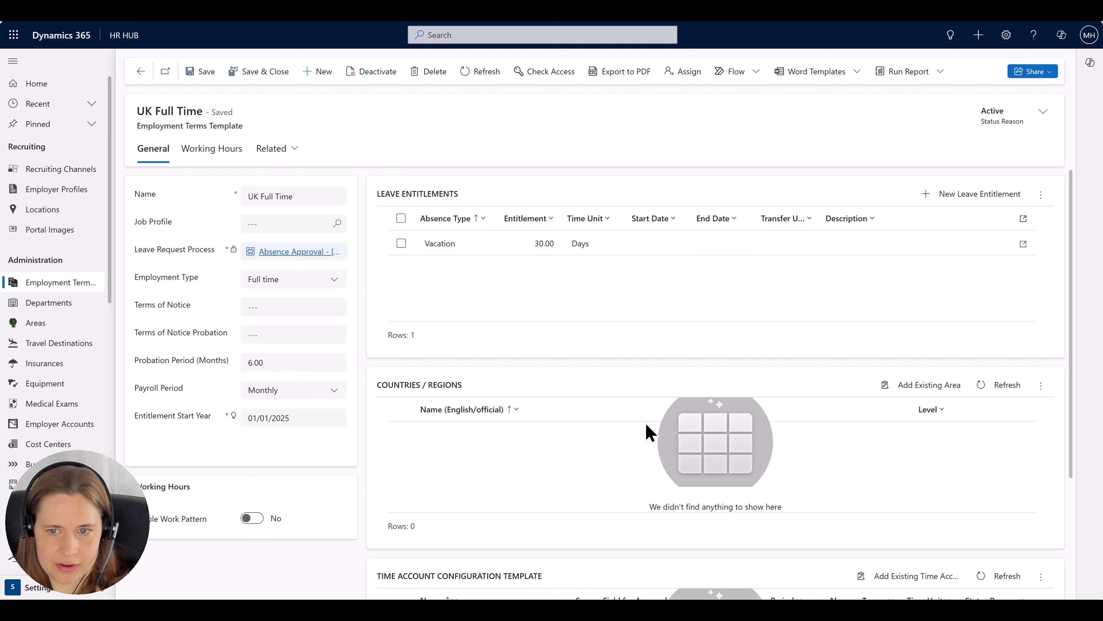
pyautogui.moveTo(44, 528); pyautogui.dragTo(935, 510)
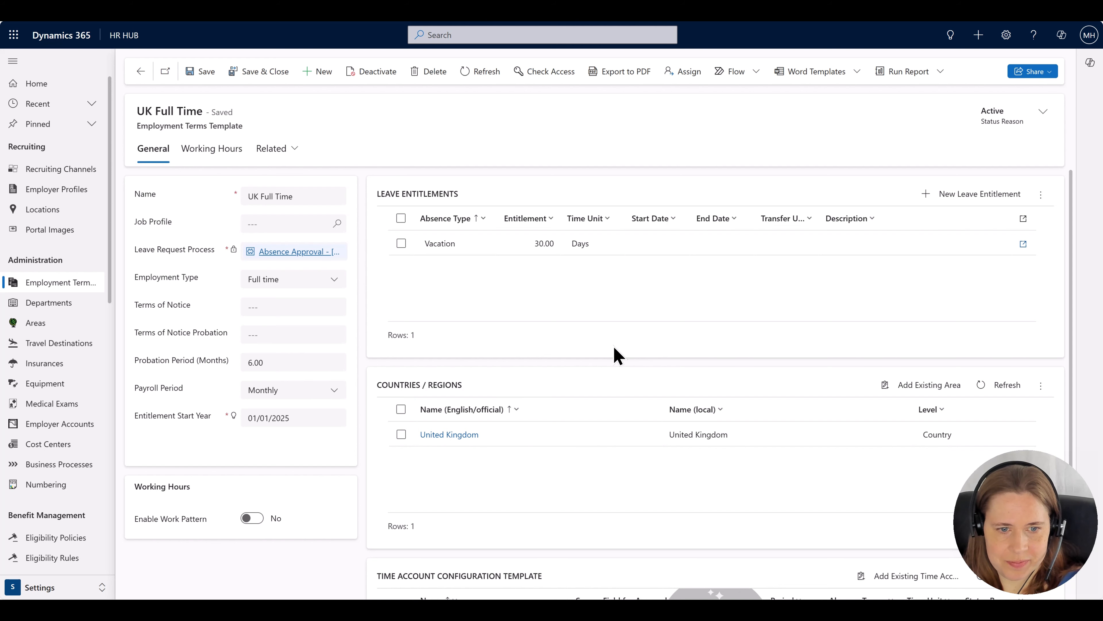
# Set the template's working hours to 8 for each day from Monday to Friday and save the record
pyautogui.scroll(-3, 617, 354)
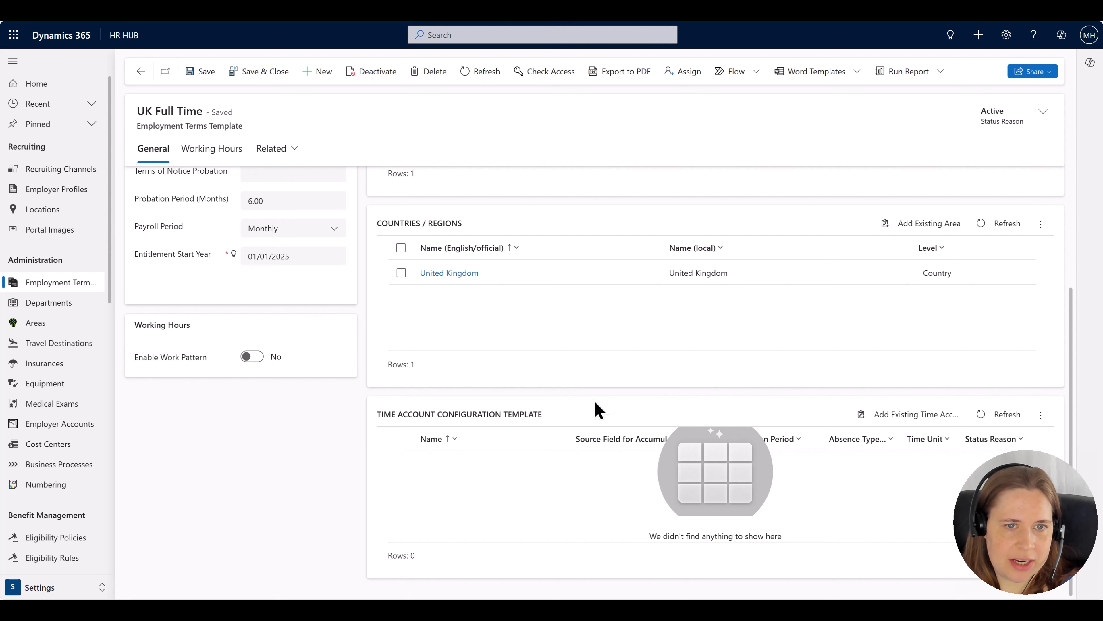
pyautogui.scroll(1, 597, 409)
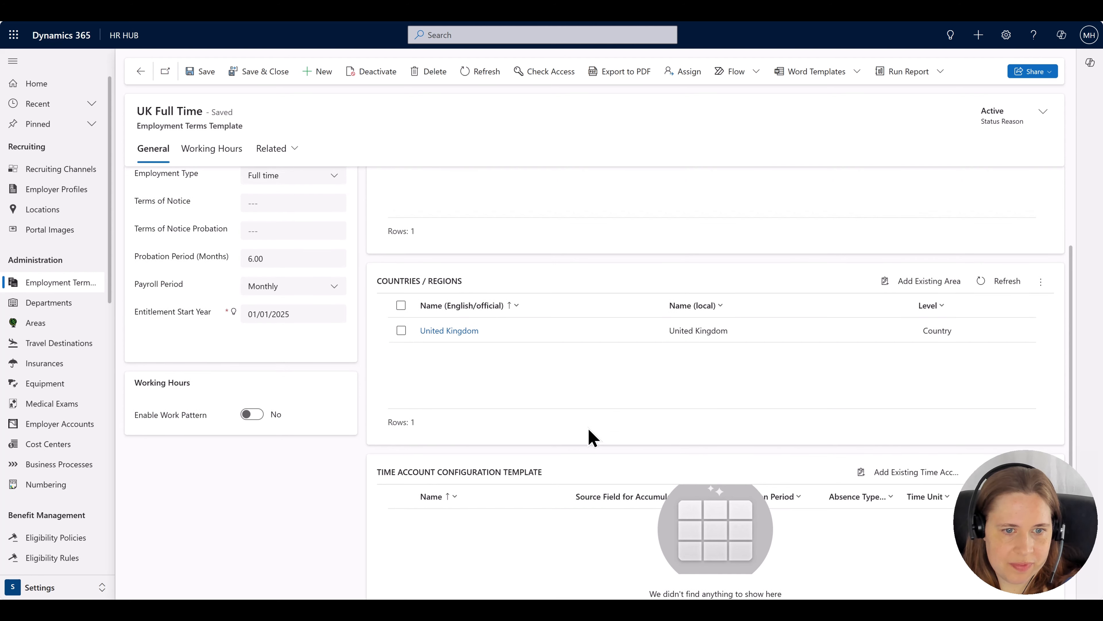
pyautogui.scroll(2, 591, 429)
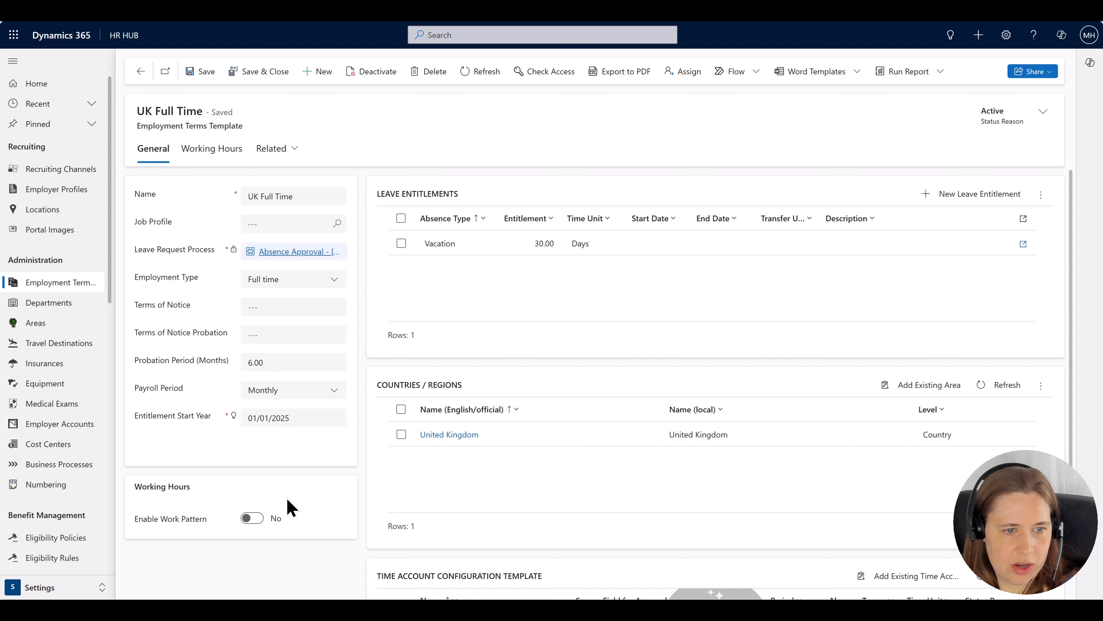
pyautogui.click(209, 150)
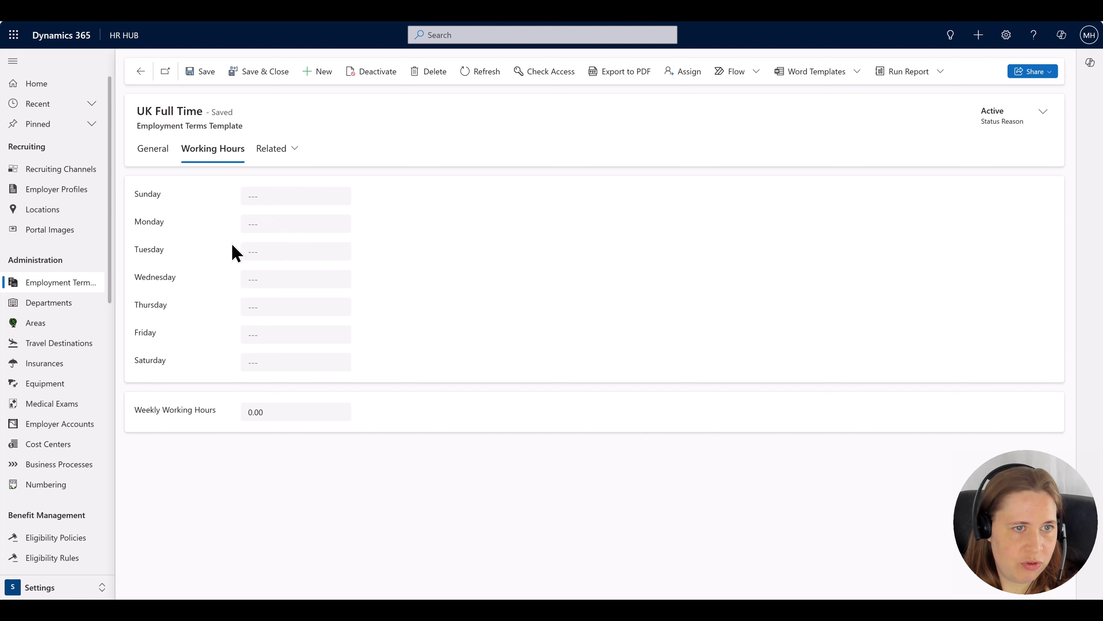
pyautogui.click(279, 226)
pyautogui.write('8')
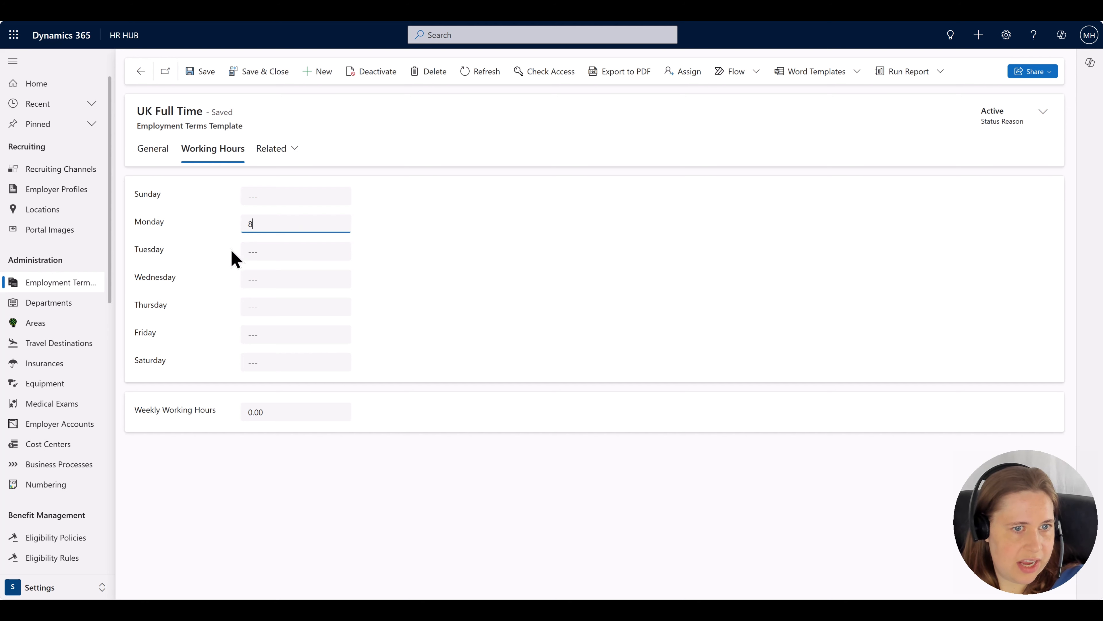
pyautogui.click(253, 255)
pyautogui.write('8')
pyautogui.click(258, 278)
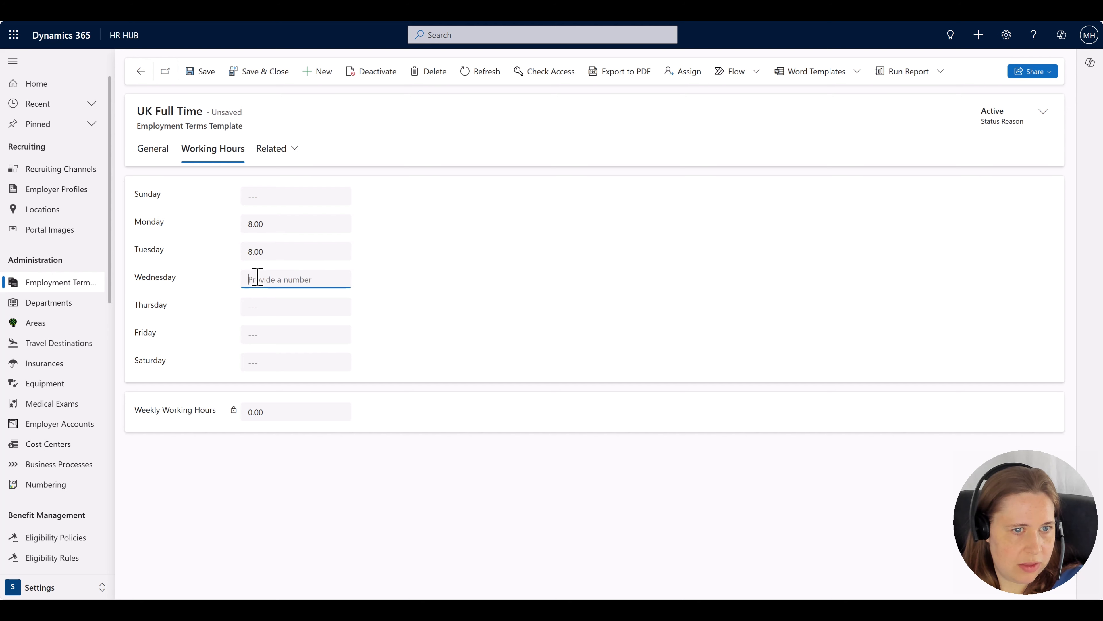
pyautogui.write('8')
pyautogui.click(265, 307)
pyautogui.write('8')
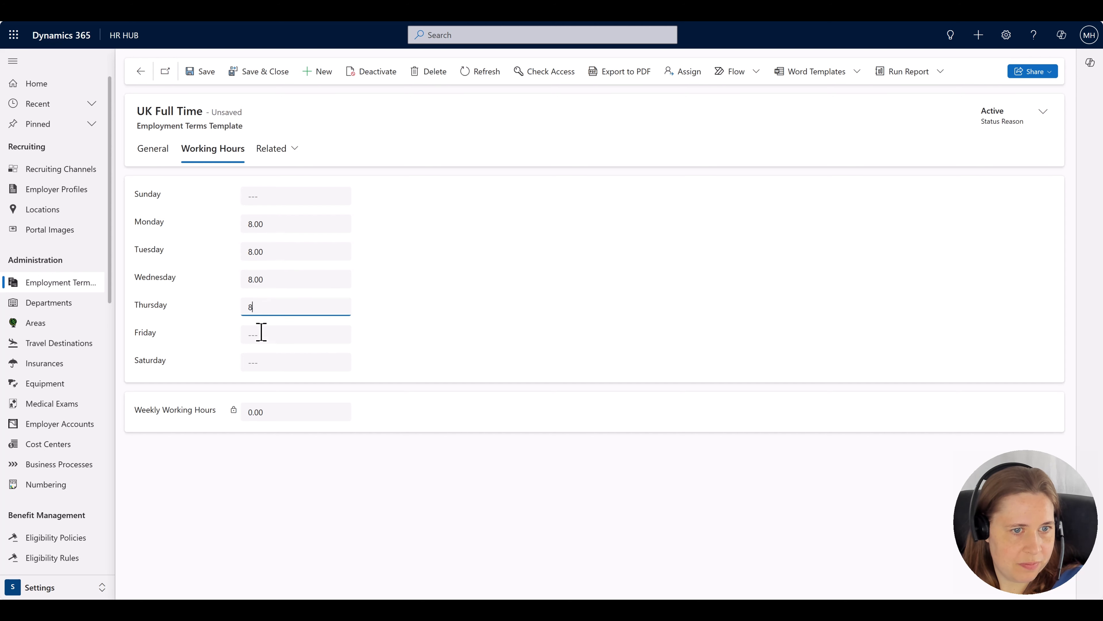
pyautogui.click(259, 335)
pyautogui.write('8')
pyautogui.click(545, 317)
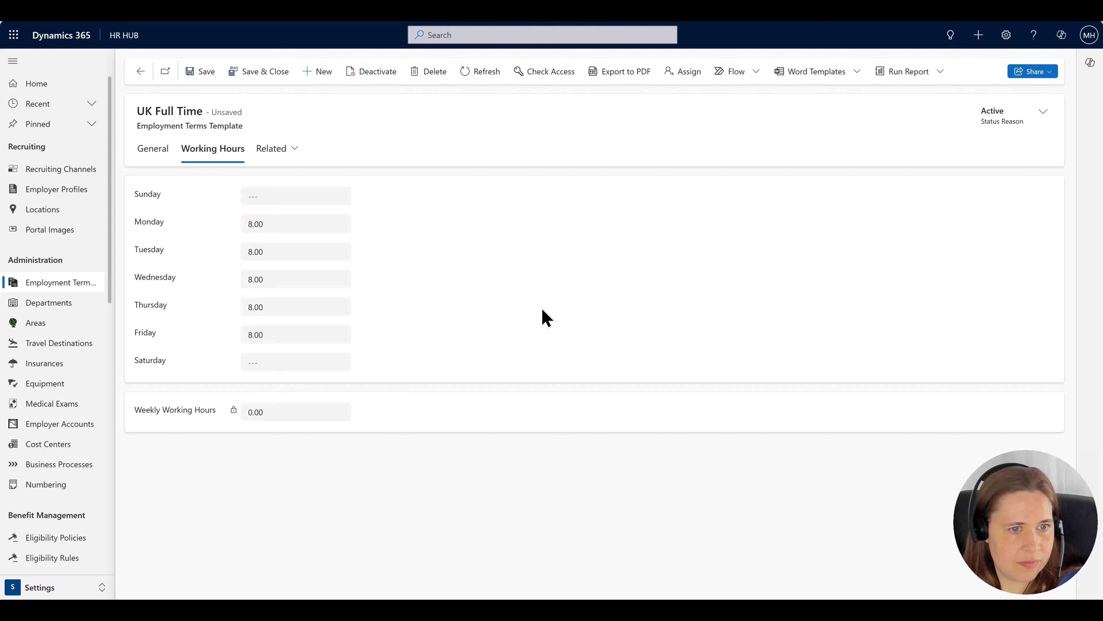
pyautogui.click(201, 81)
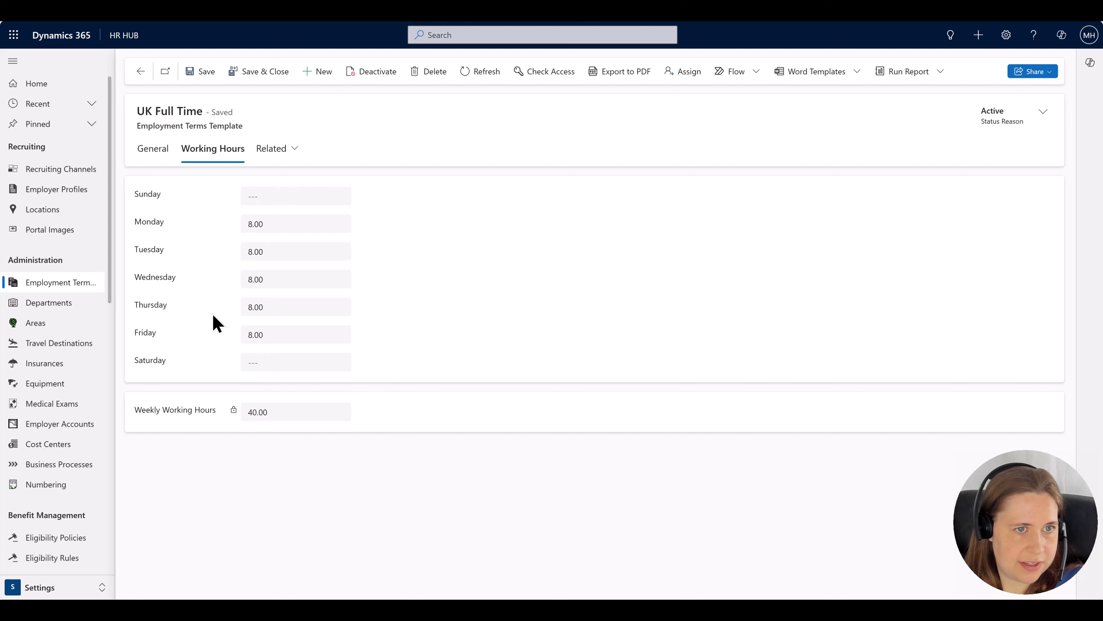
# Review the UK Full Time template's general information, then save and close the template
pyautogui.click(163, 152)
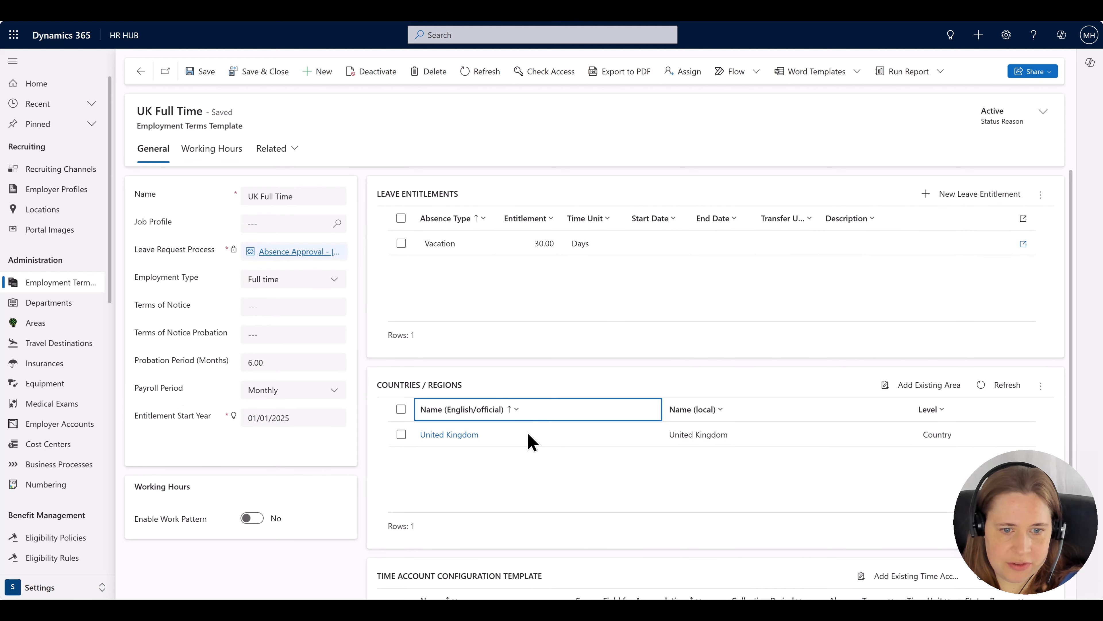
pyautogui.scroll(-3, 528, 443)
pyautogui.scroll(3, 528, 450)
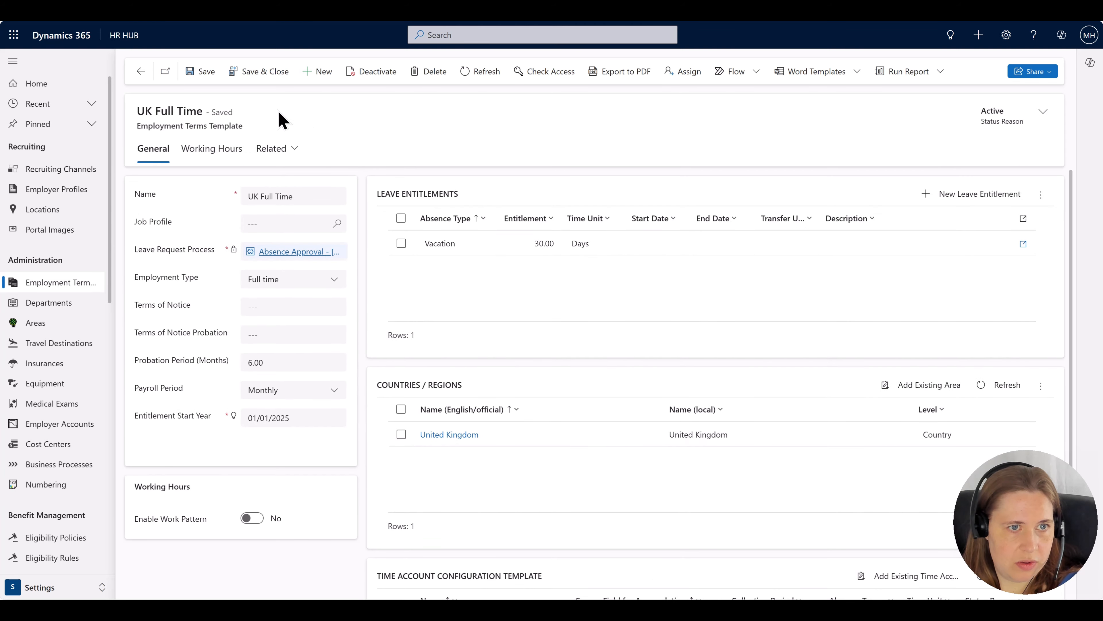
pyautogui.click(278, 74)
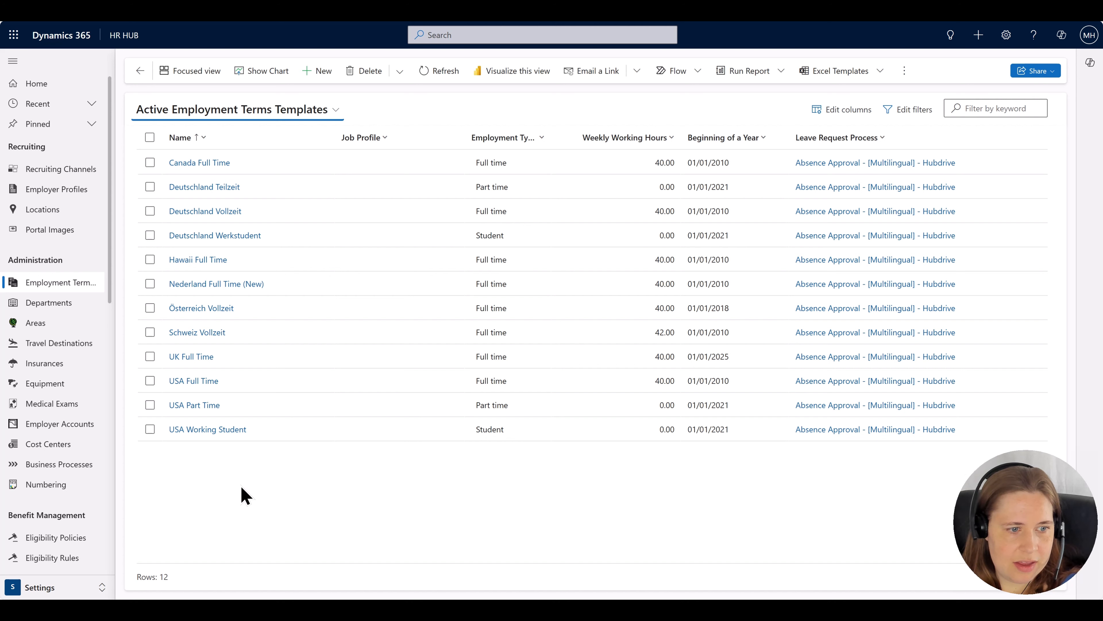
# Switch to the Overview area, list the active employees and open the record of the third employee, in Honag US Consulting
pyautogui.click(65, 588)
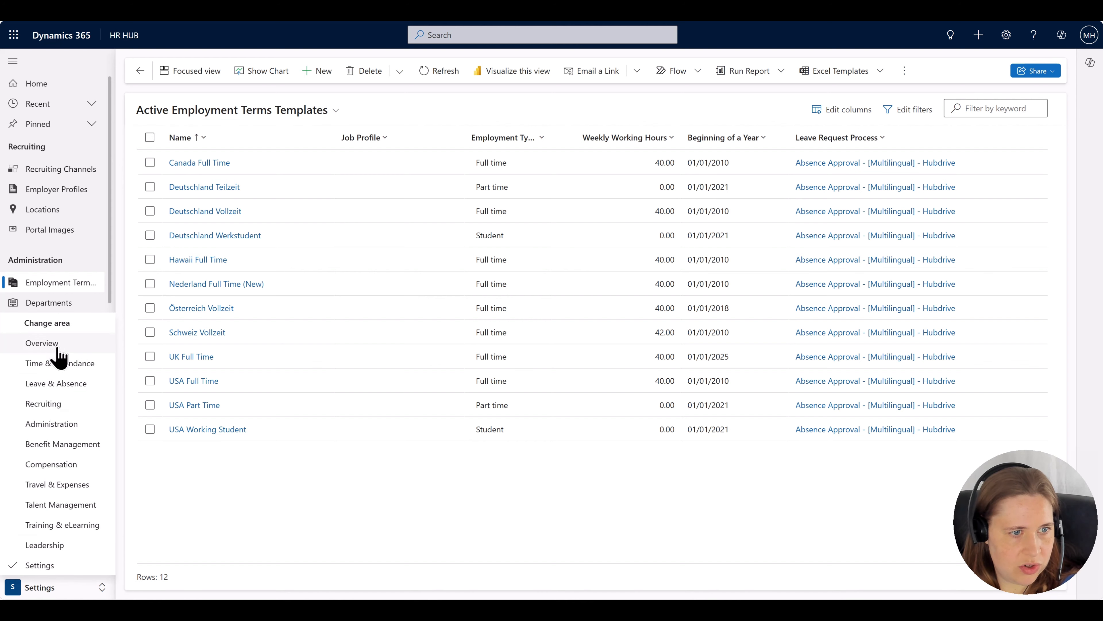
pyautogui.click(51, 347)
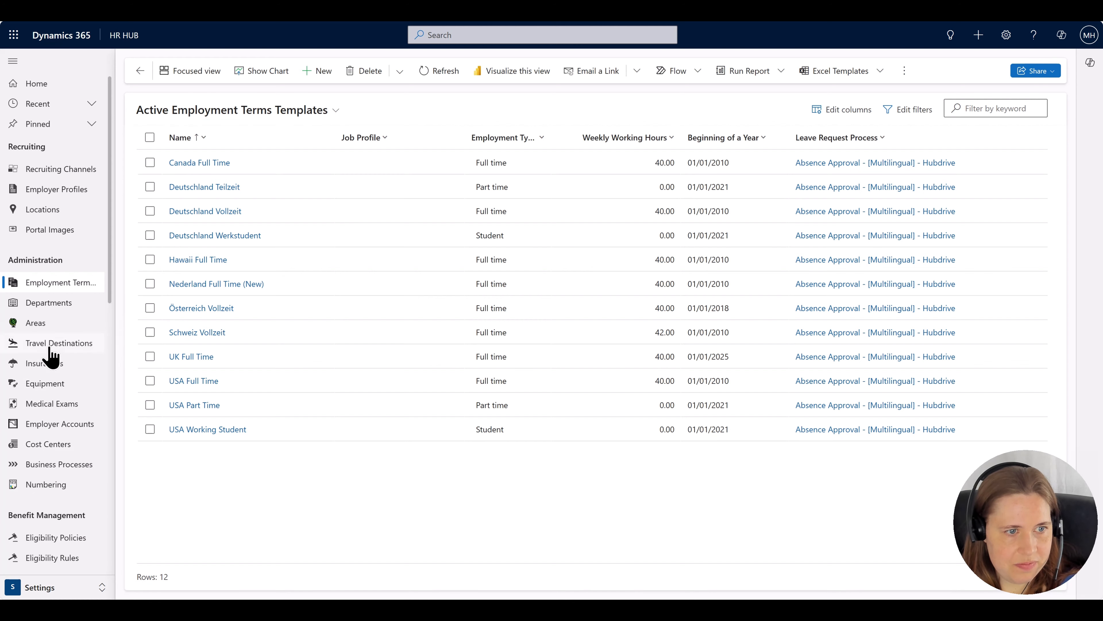
pyautogui.scroll(-5, 69, 430)
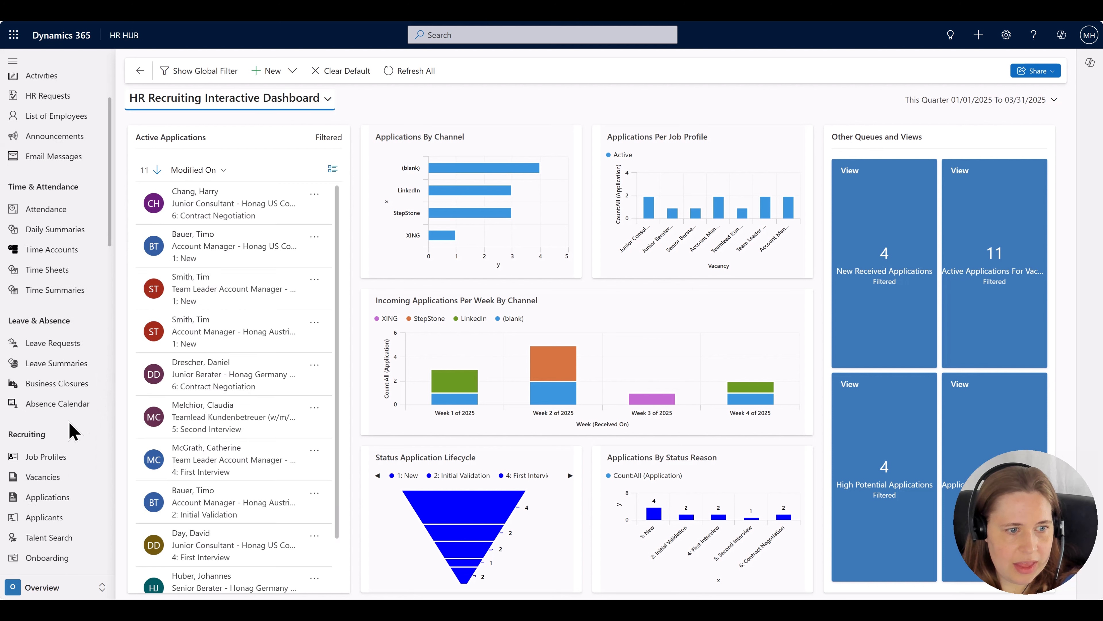
pyautogui.click(51, 498)
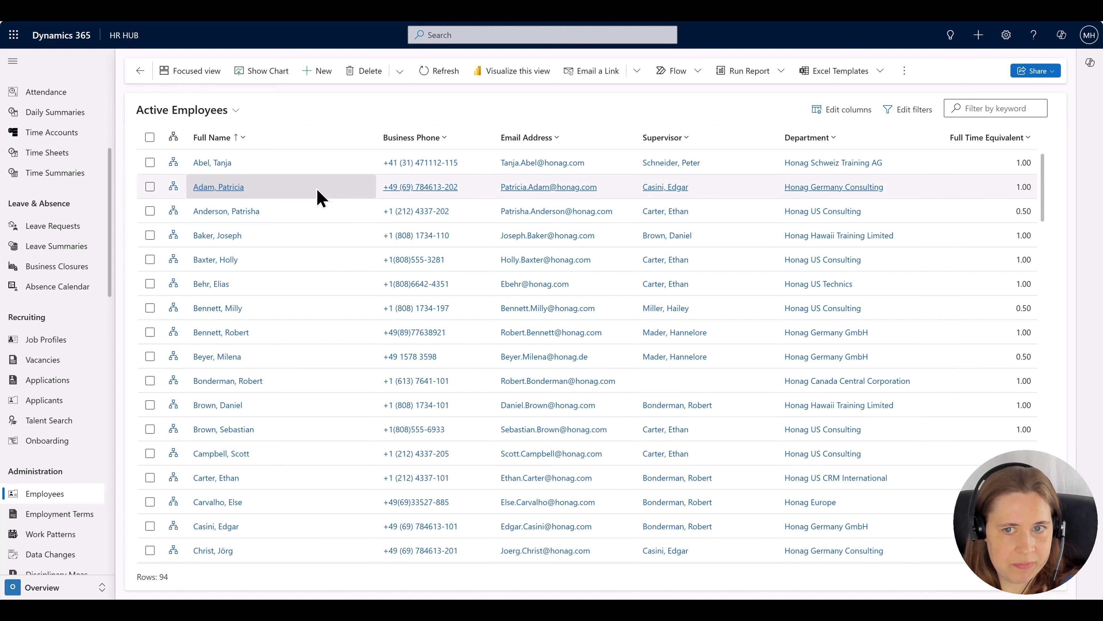
pyautogui.click(311, 213)
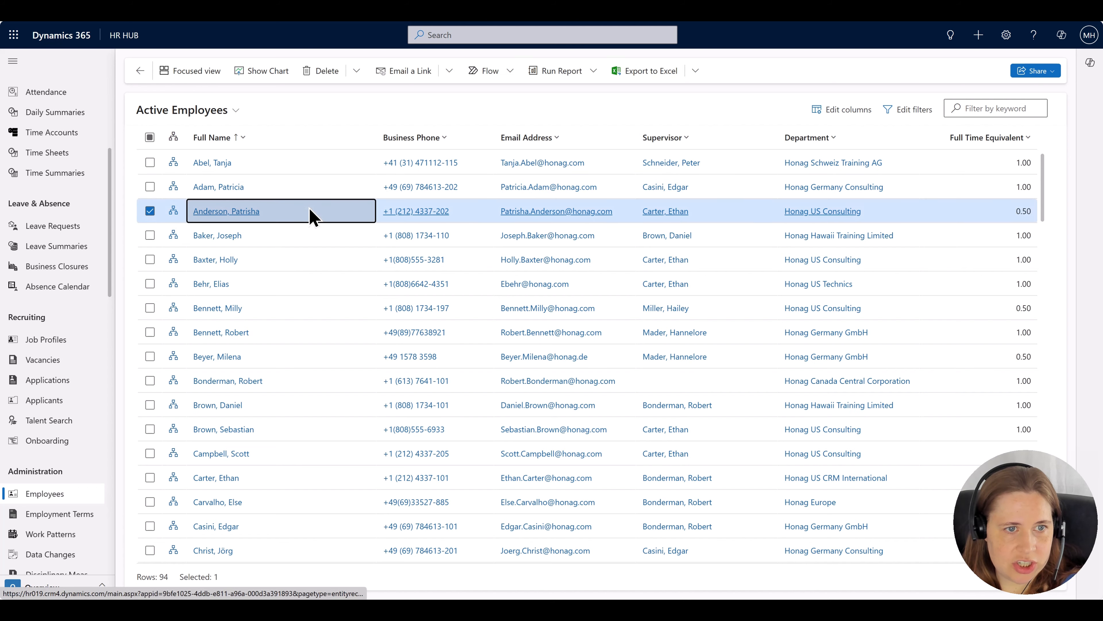
pyautogui.click(310, 209)
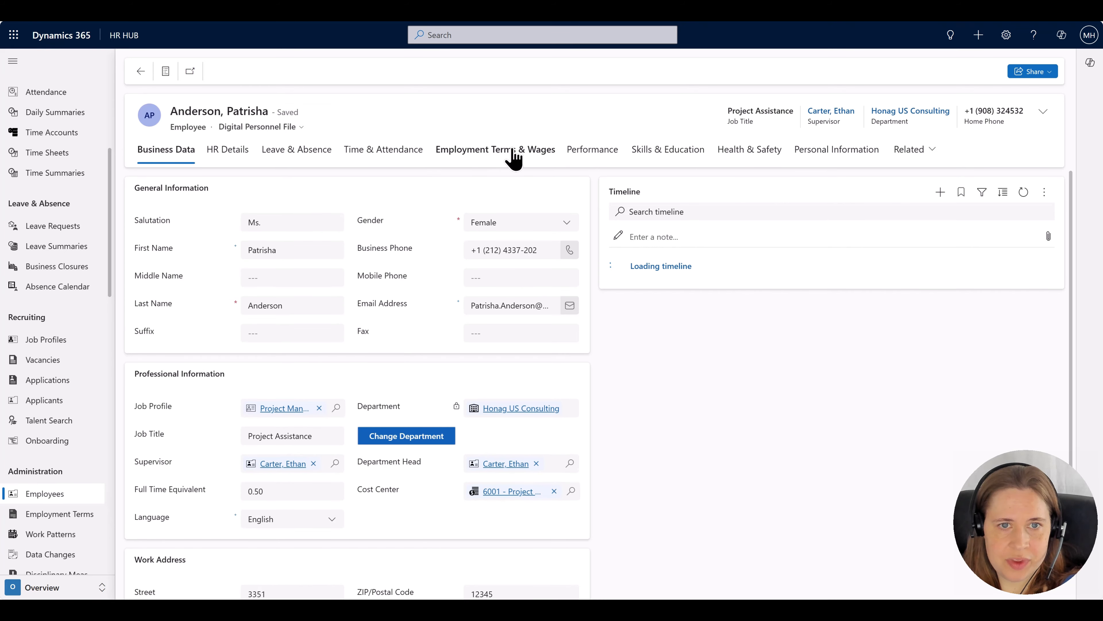
# Review the employee's employment terms and wages, business data and HR details
pyautogui.click(513, 153)
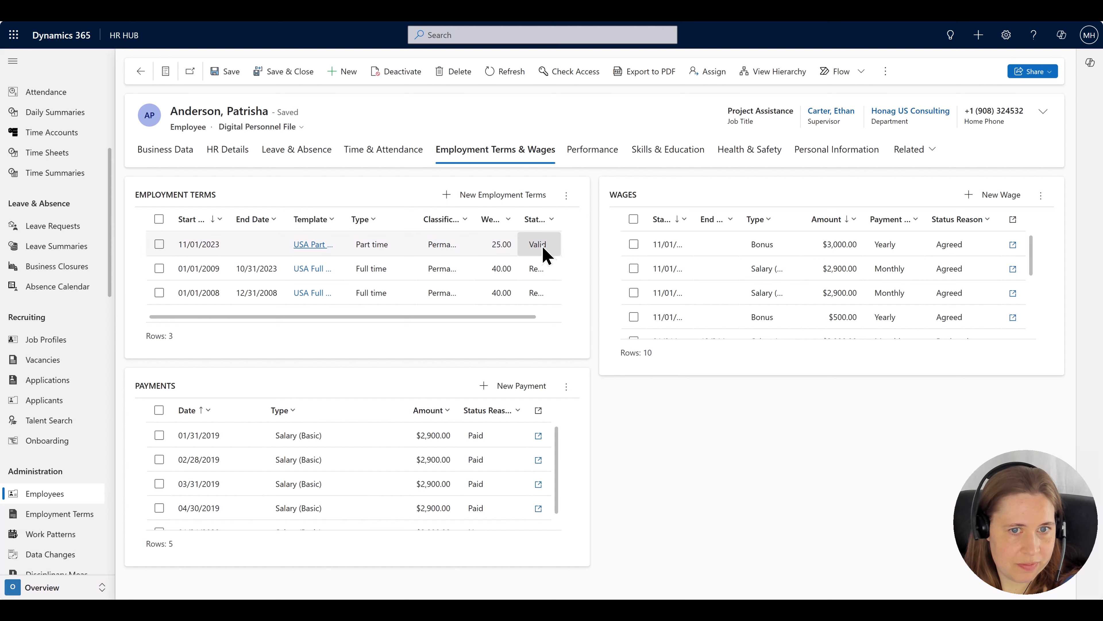
pyautogui.click(158, 152)
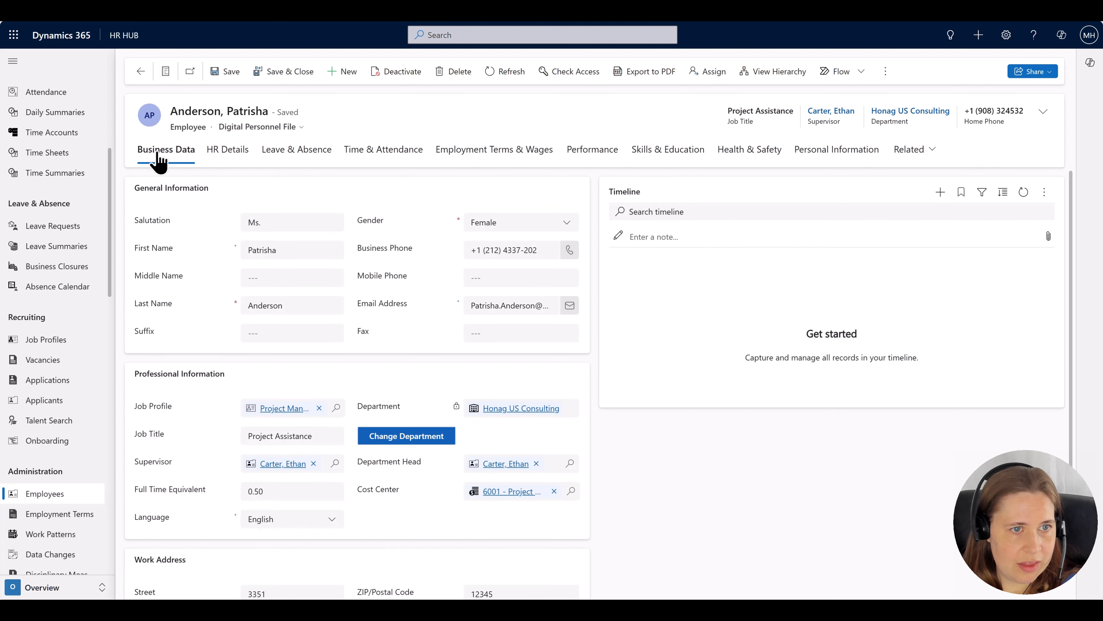
pyautogui.click(241, 155)
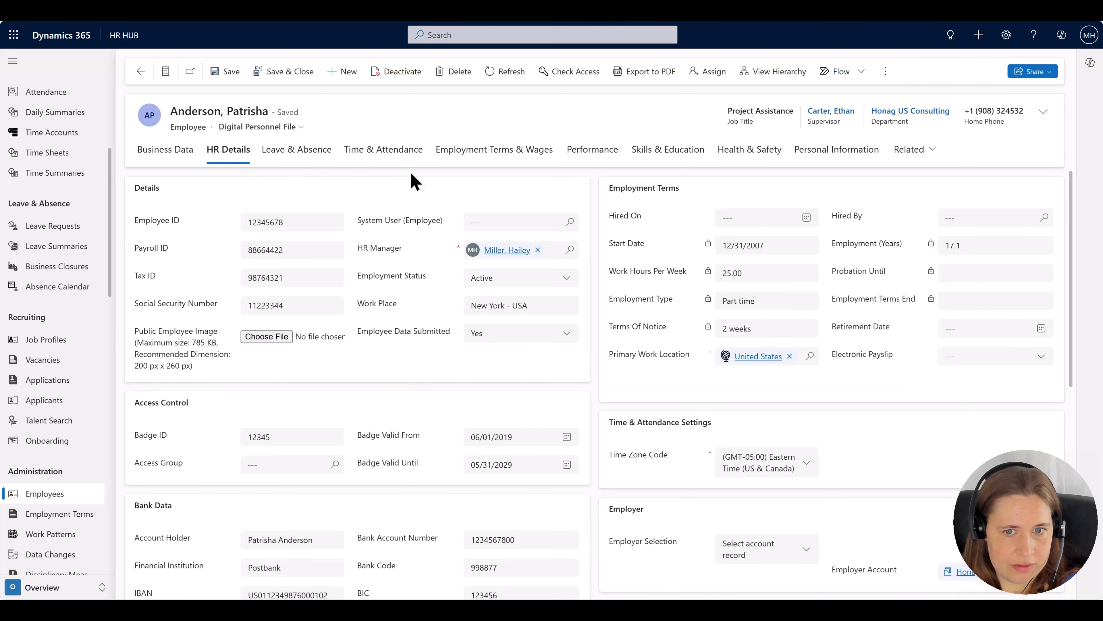
pyautogui.scroll(-5, 415, 183)
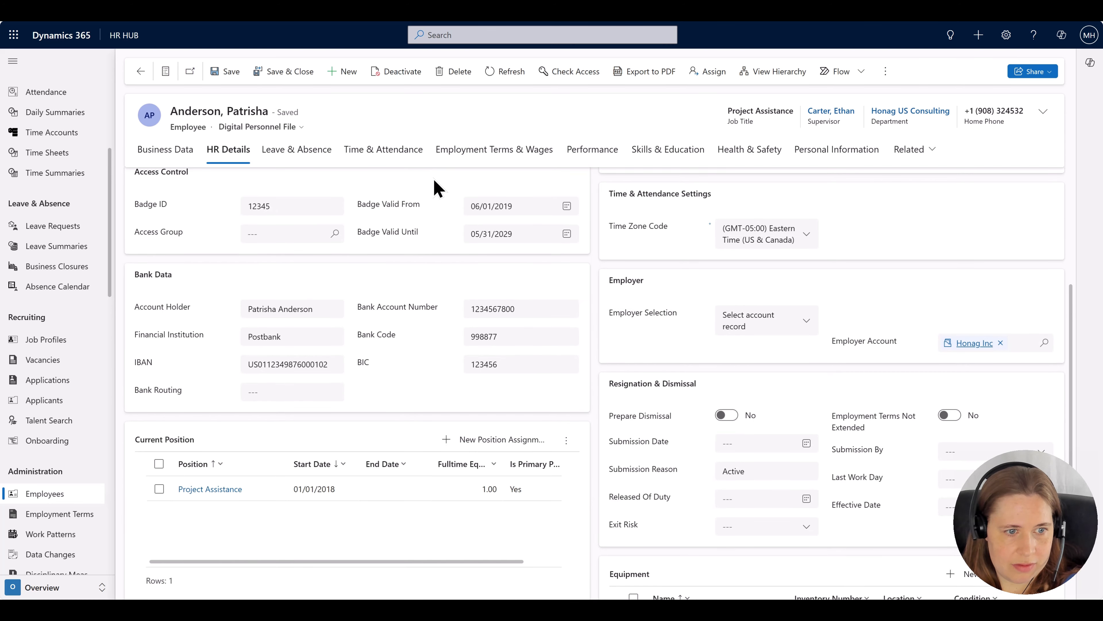
# Open the valid USA Part Time employment terms from the employee's employment terms and wages
pyautogui.click(500, 157)
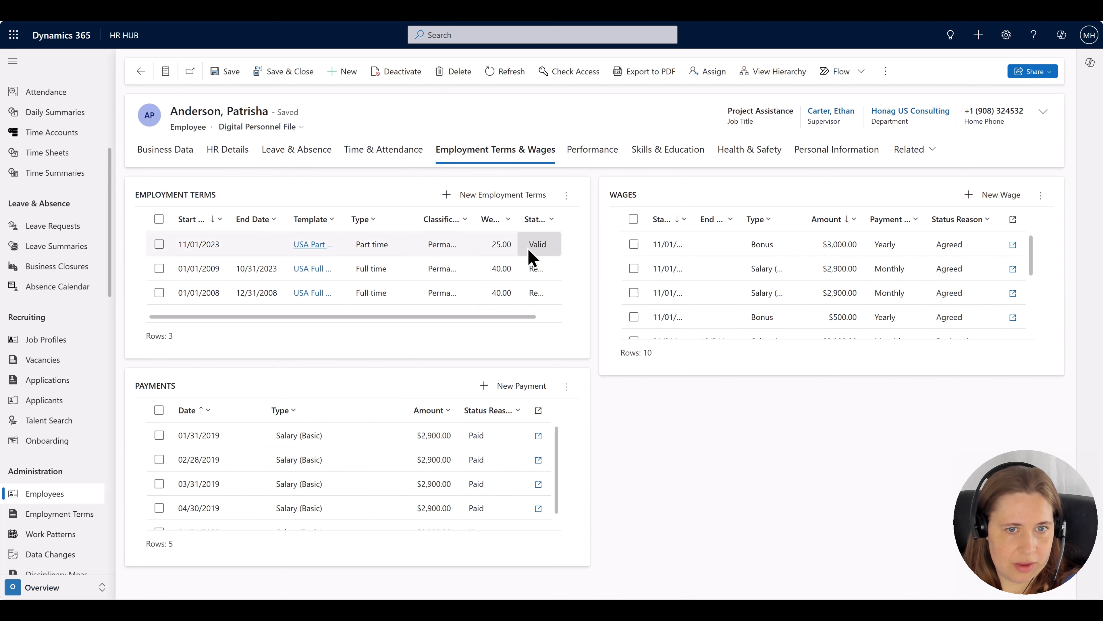
pyautogui.click(534, 252)
pyautogui.doubleClick(532, 248)
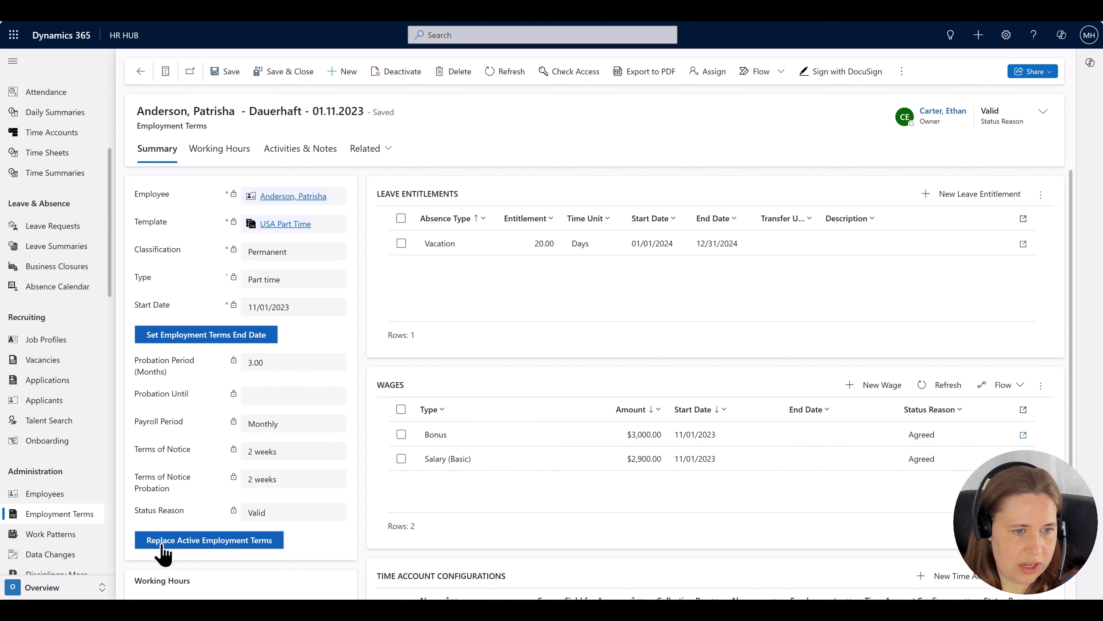
# Replace the active employment terms with a permanent follow-up term based on the UK Full Time template, starting 03/01/2025
pyautogui.click(225, 547)
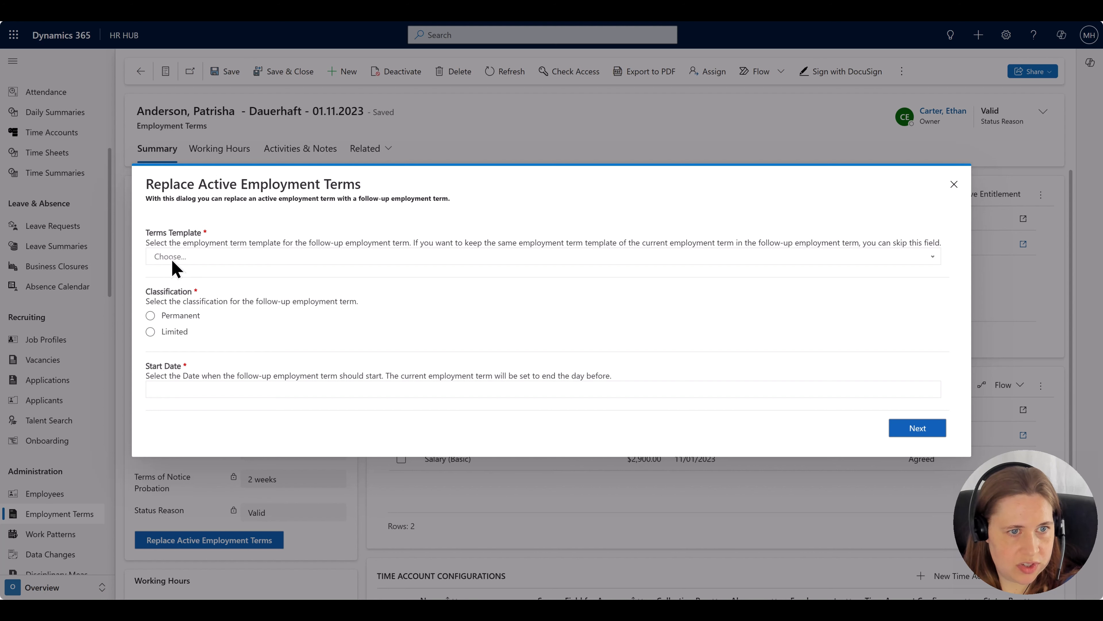
pyautogui.click(228, 257)
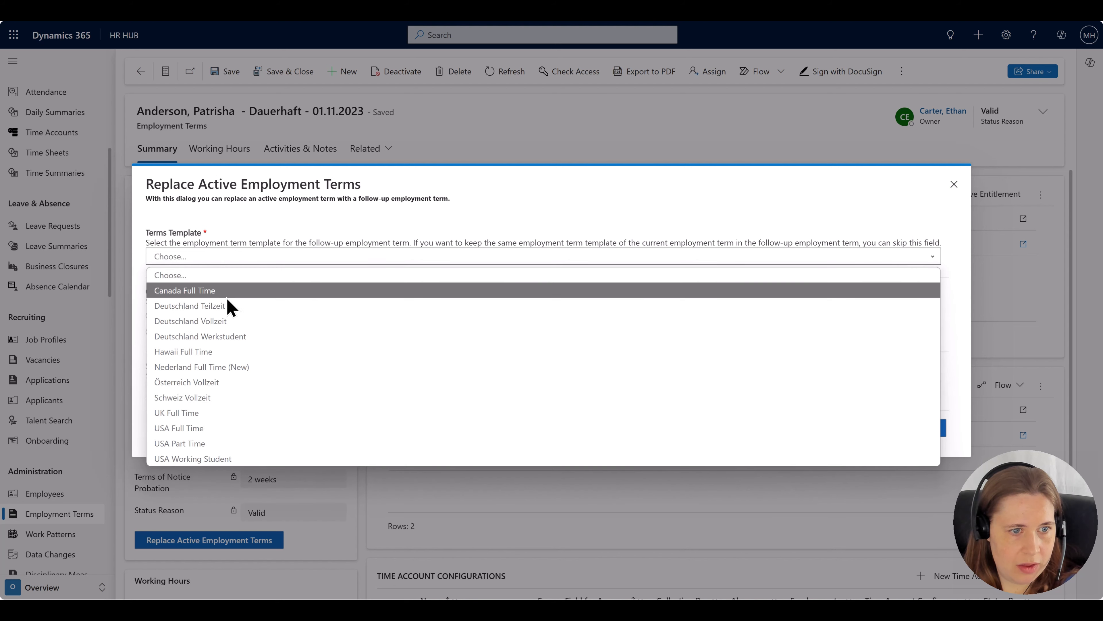
pyautogui.click(176, 413)
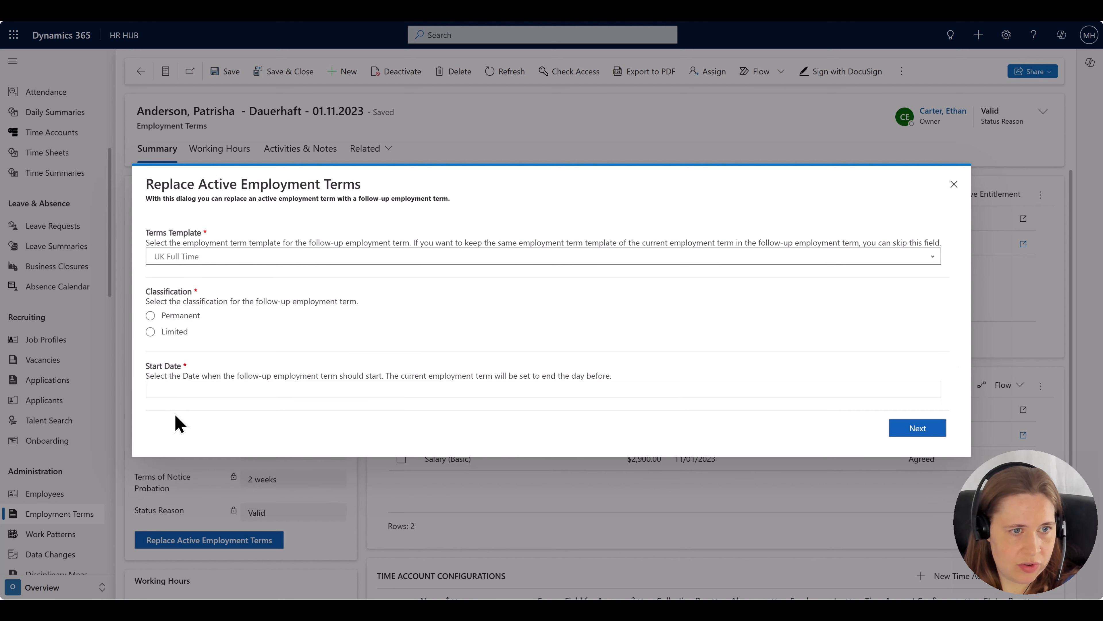
pyautogui.click(150, 315)
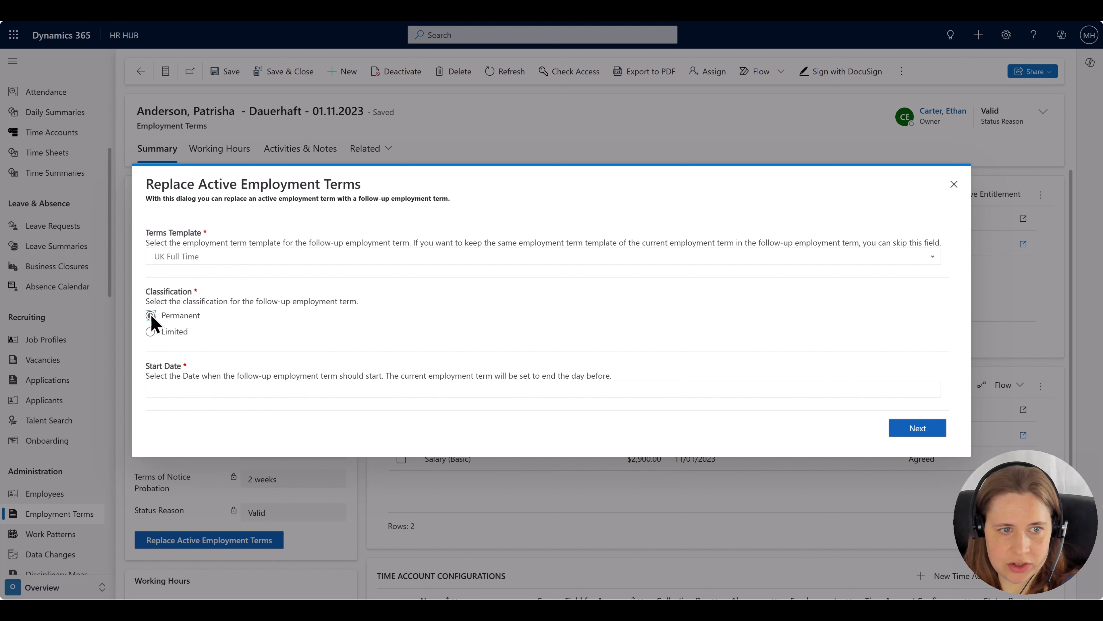
pyautogui.click(282, 391)
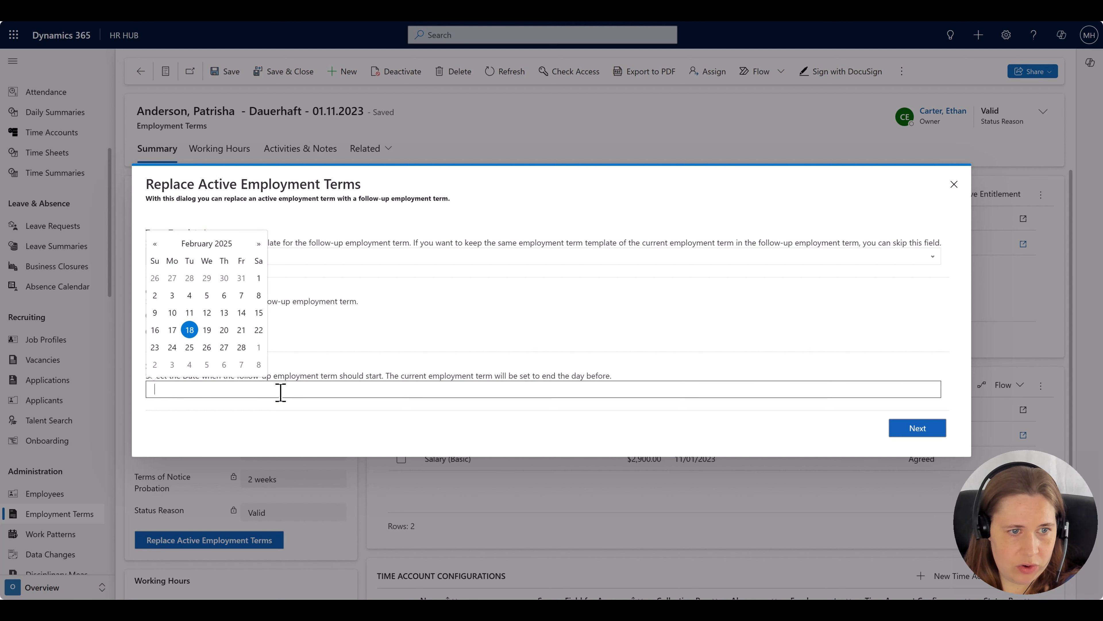
pyautogui.click(259, 347)
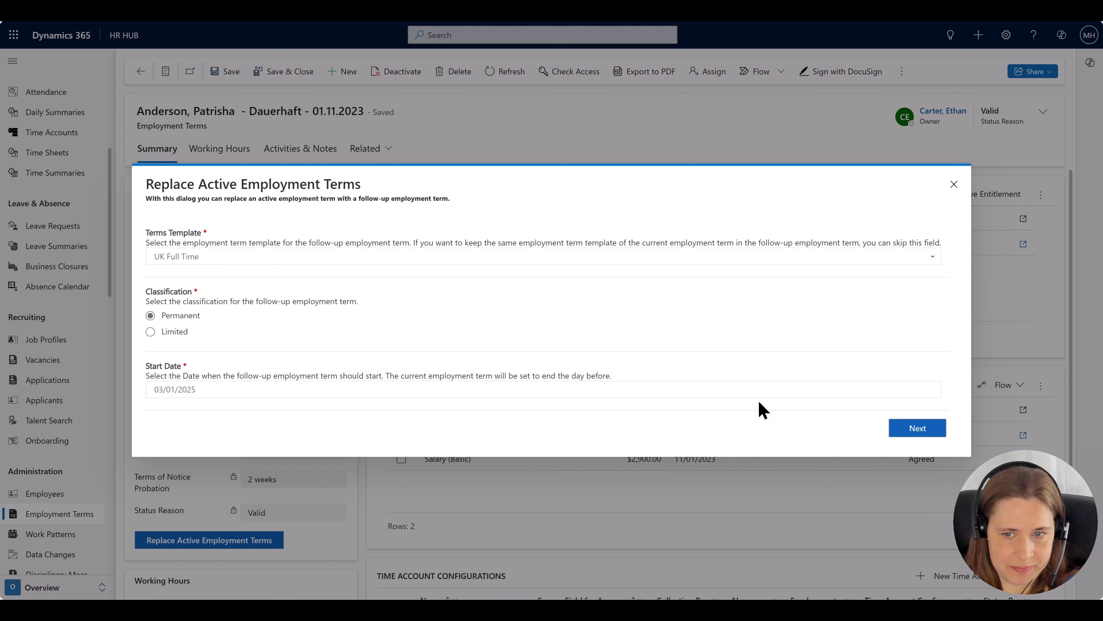
pyautogui.click(934, 434)
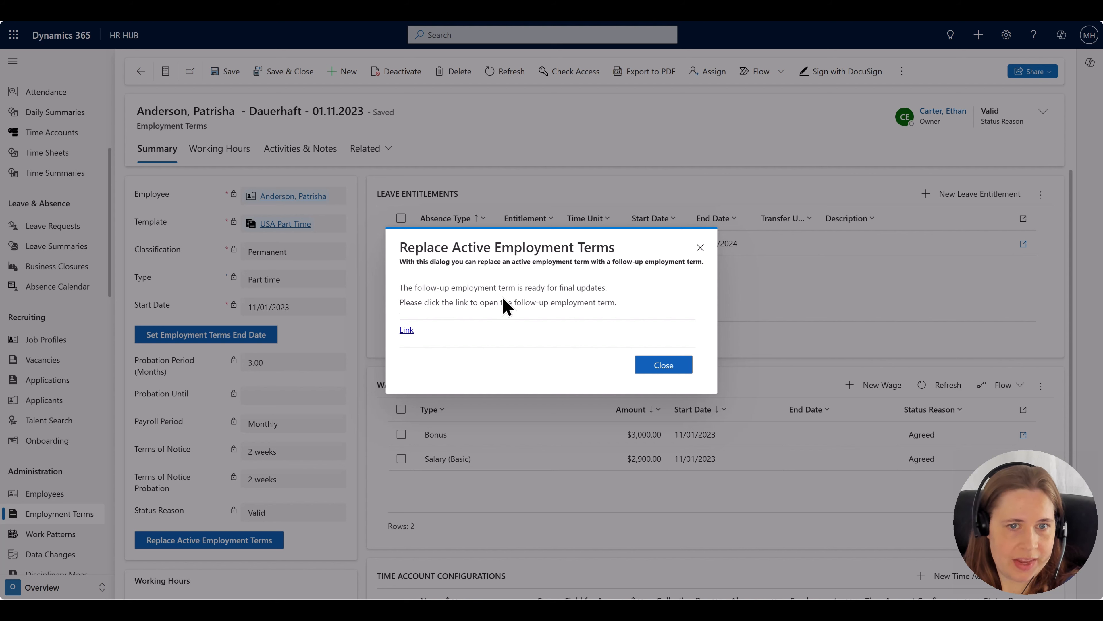
# Open the follow-up employment terms and review their leave entitlements and wages
pyautogui.click(406, 331)
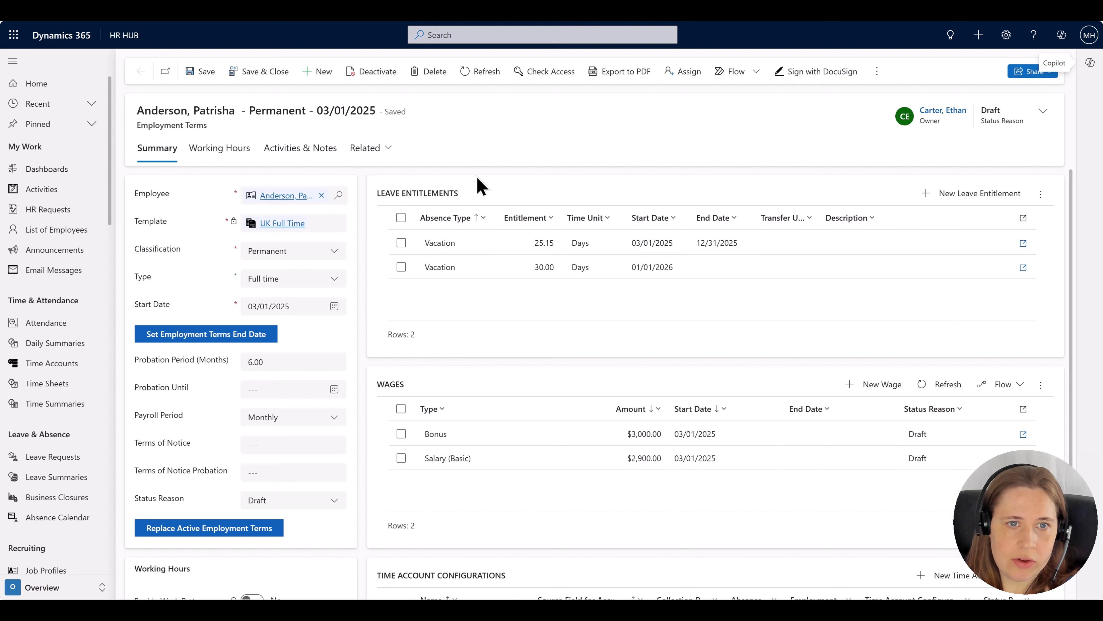
pyautogui.click(400, 244)
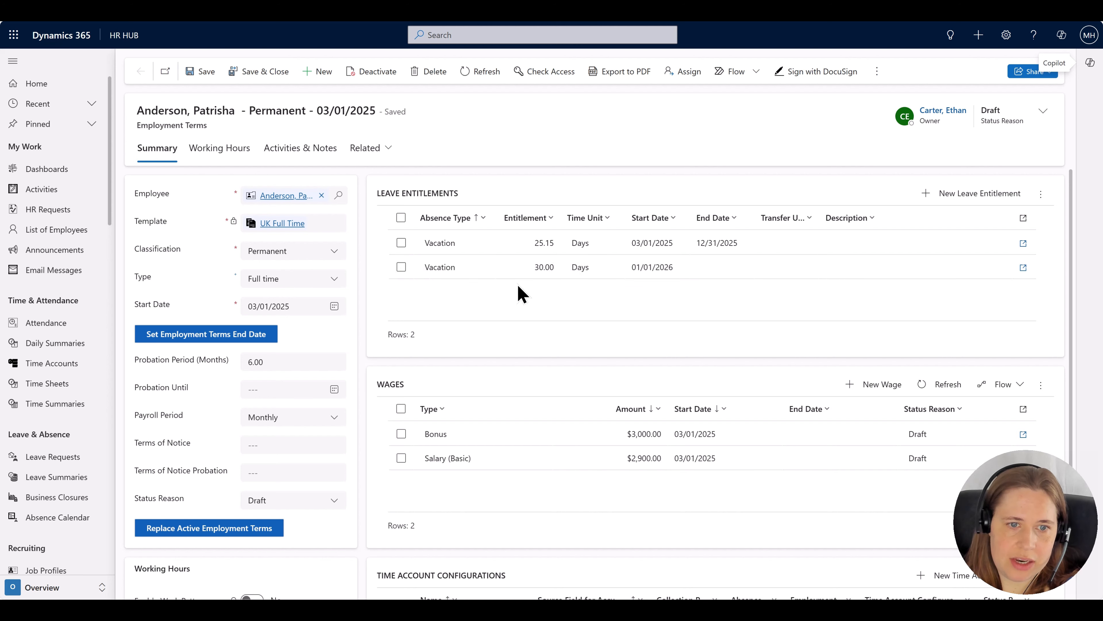
pyautogui.scroll(-1, 518, 287)
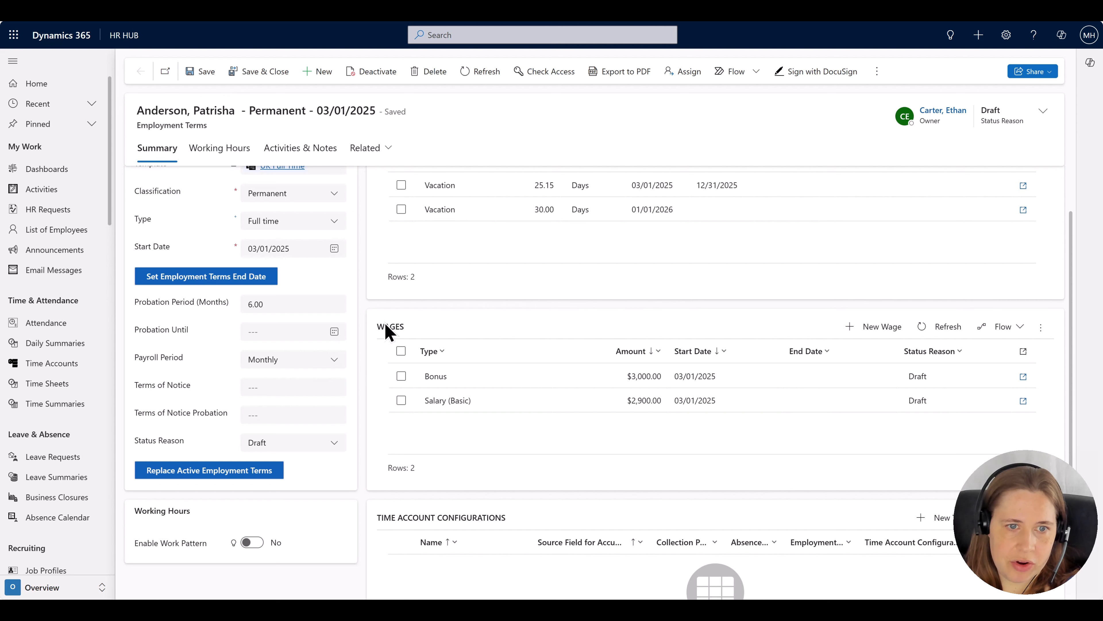
pyautogui.click(401, 400)
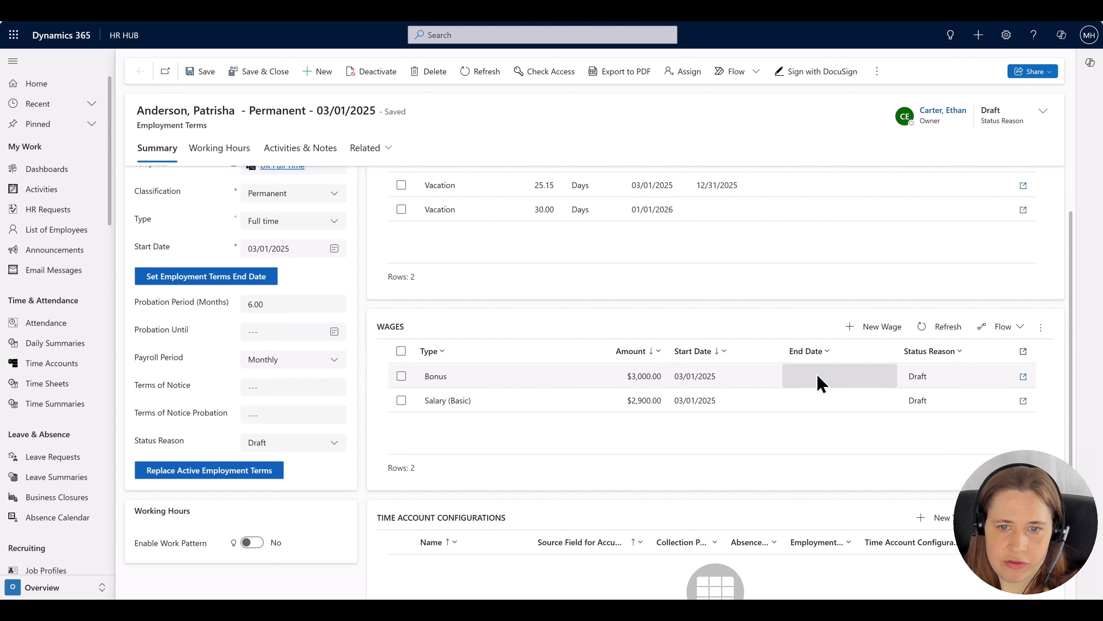
# Set the draft bonus wage's amount to $3,500, try the Modify Wage action, and return to the employment terms
pyautogui.doubleClick(775, 383)
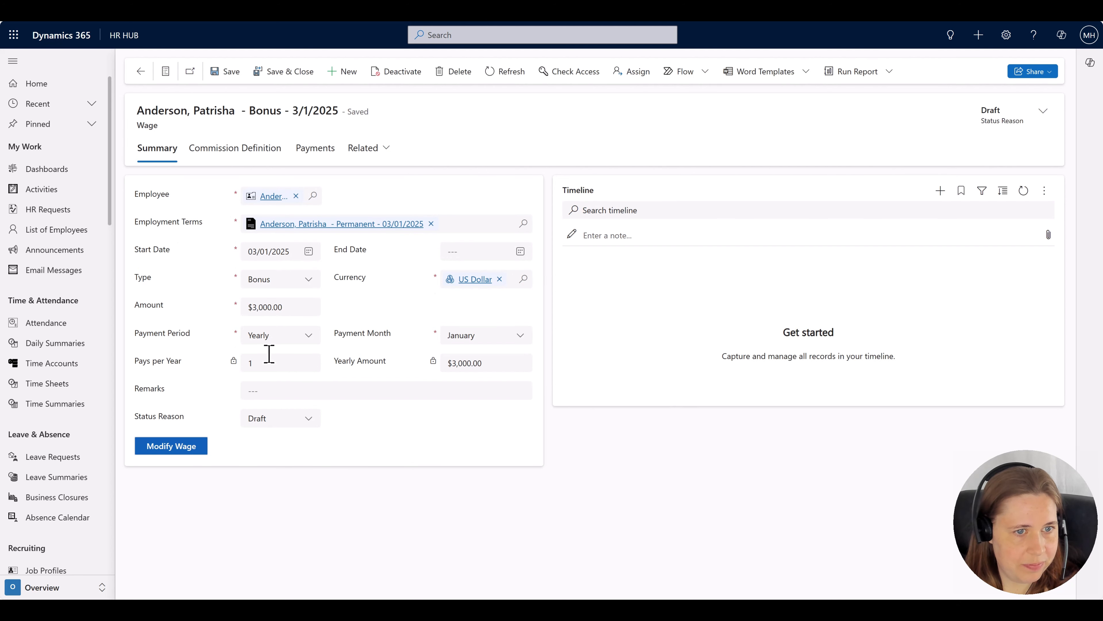
pyautogui.click(260, 310)
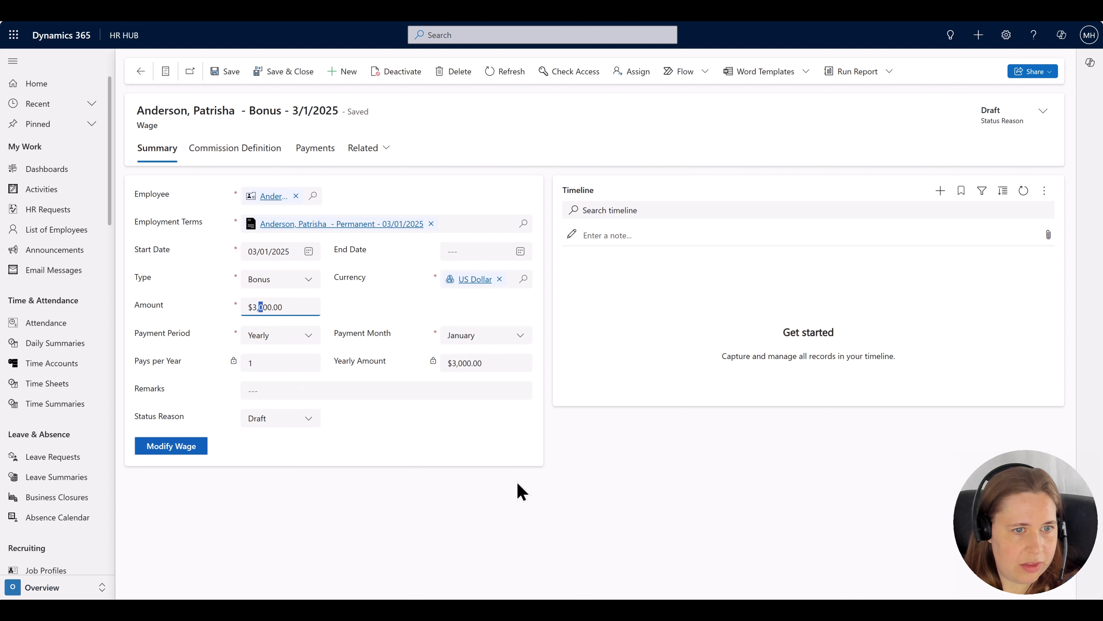
pyautogui.click(521, 491)
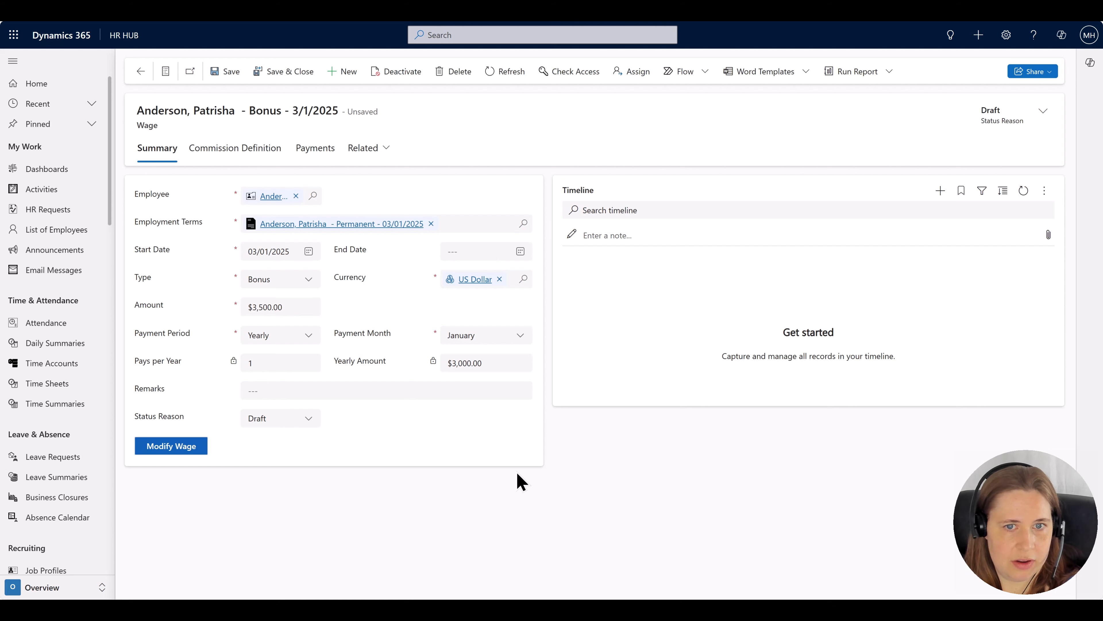
pyautogui.click(173, 450)
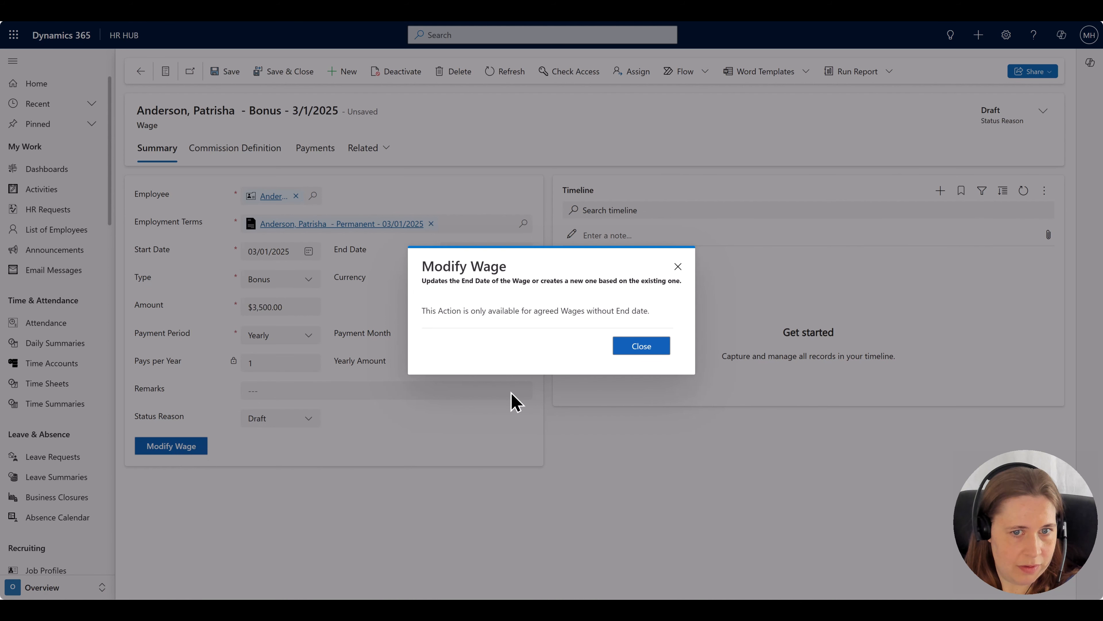
pyautogui.click(644, 347)
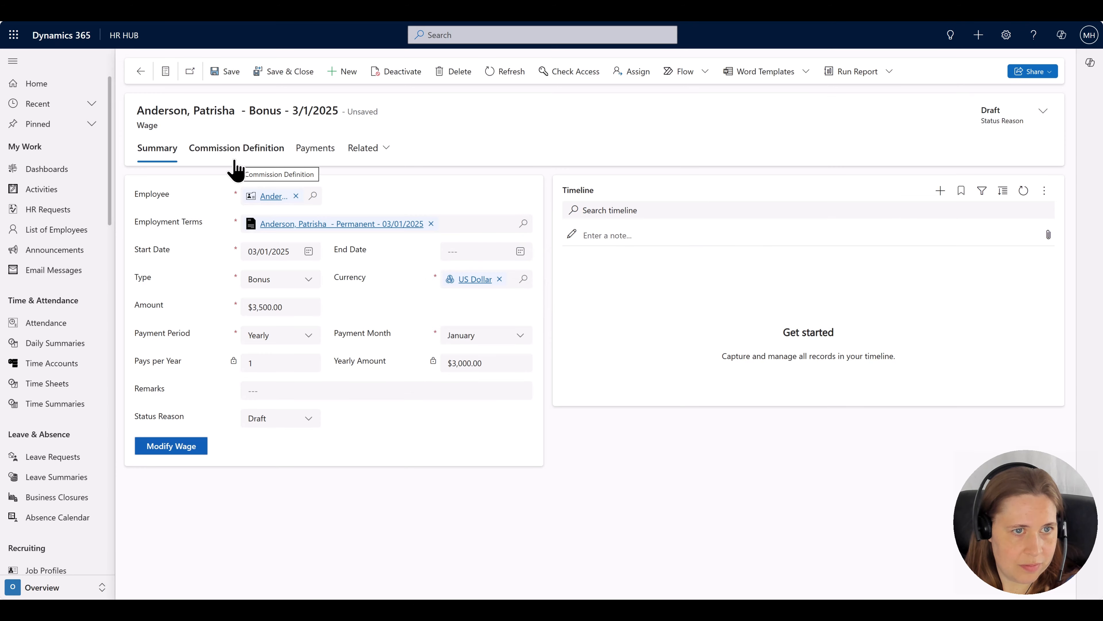
pyautogui.click(141, 72)
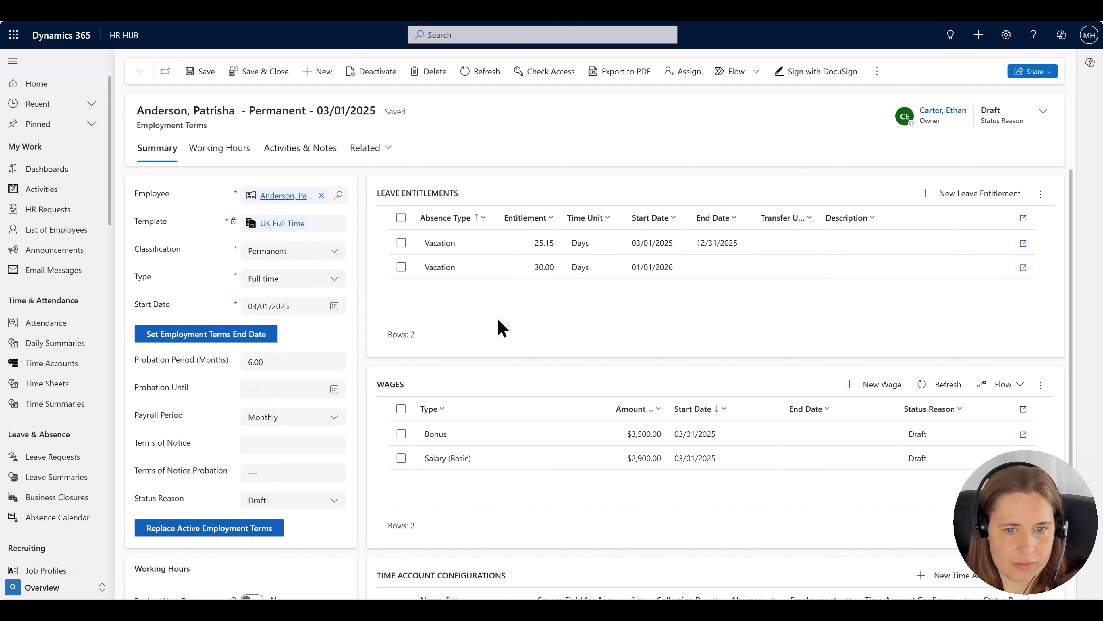
# Review the follow-up employment terms' wages, time account configurations and available status reasons
pyautogui.scroll(-3, 502, 328)
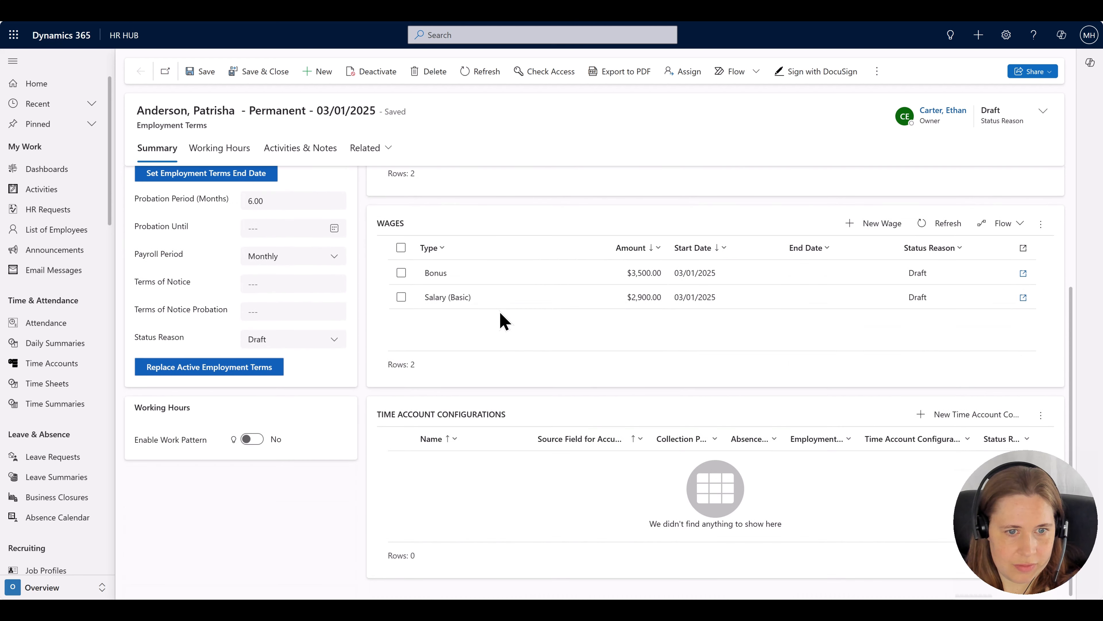
pyautogui.scroll(3, 504, 322)
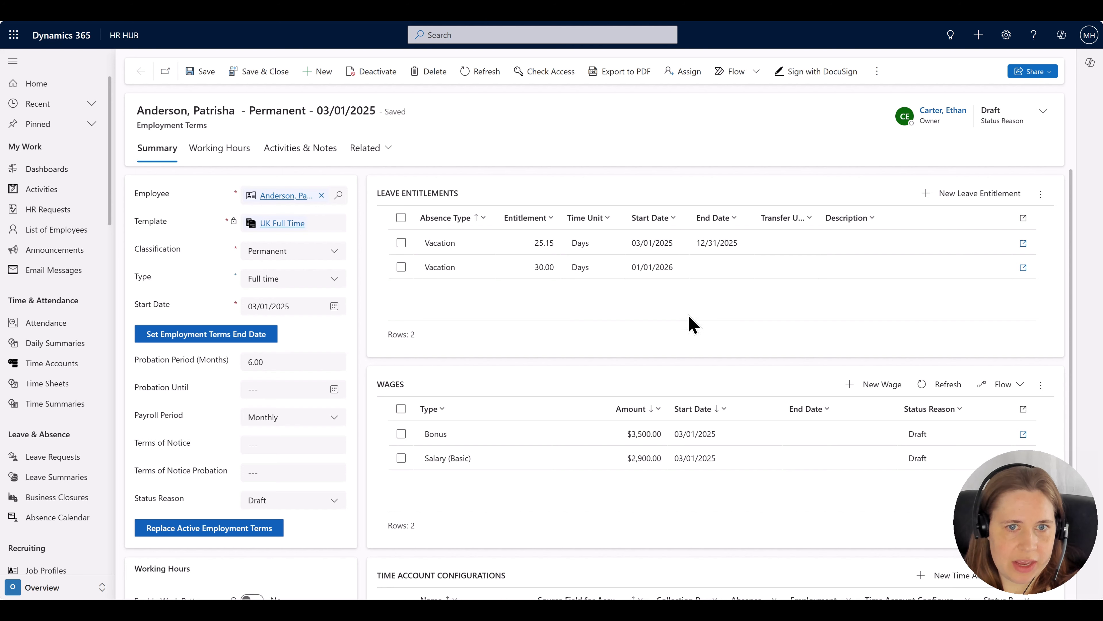
pyautogui.scroll(-4, 719, 324)
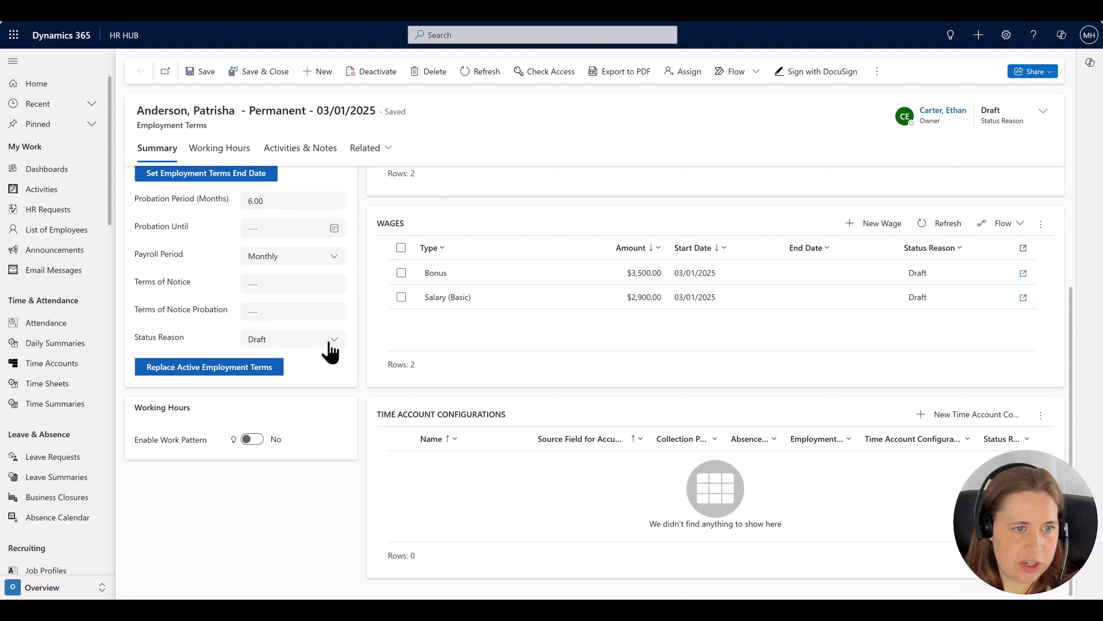
pyautogui.click(329, 342)
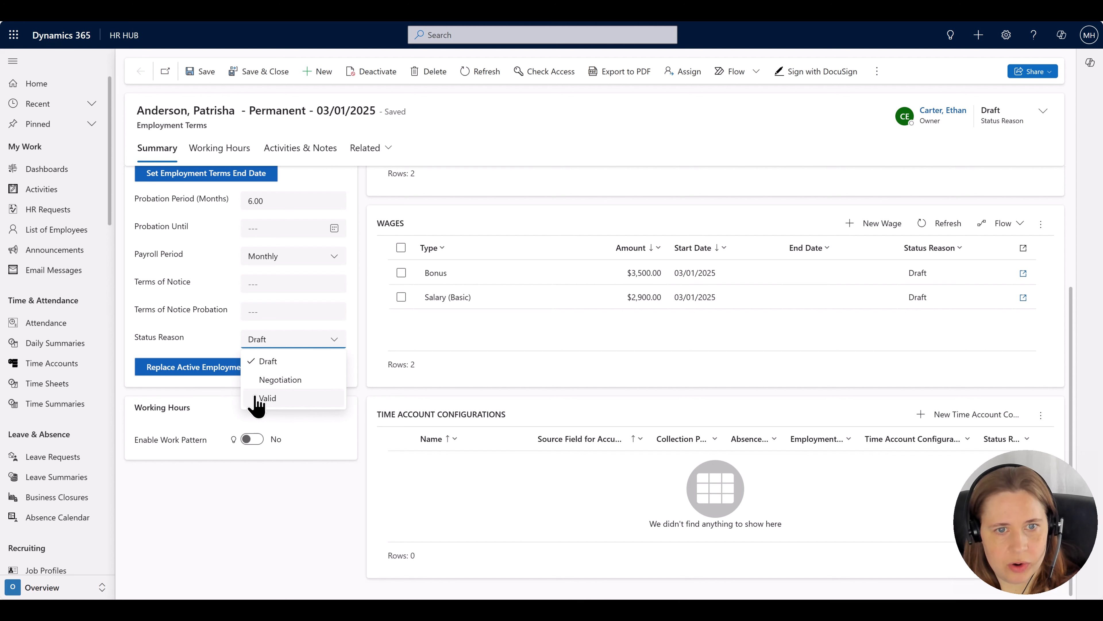
pyautogui.click(584, 327)
pyautogui.scroll(3, 585, 326)
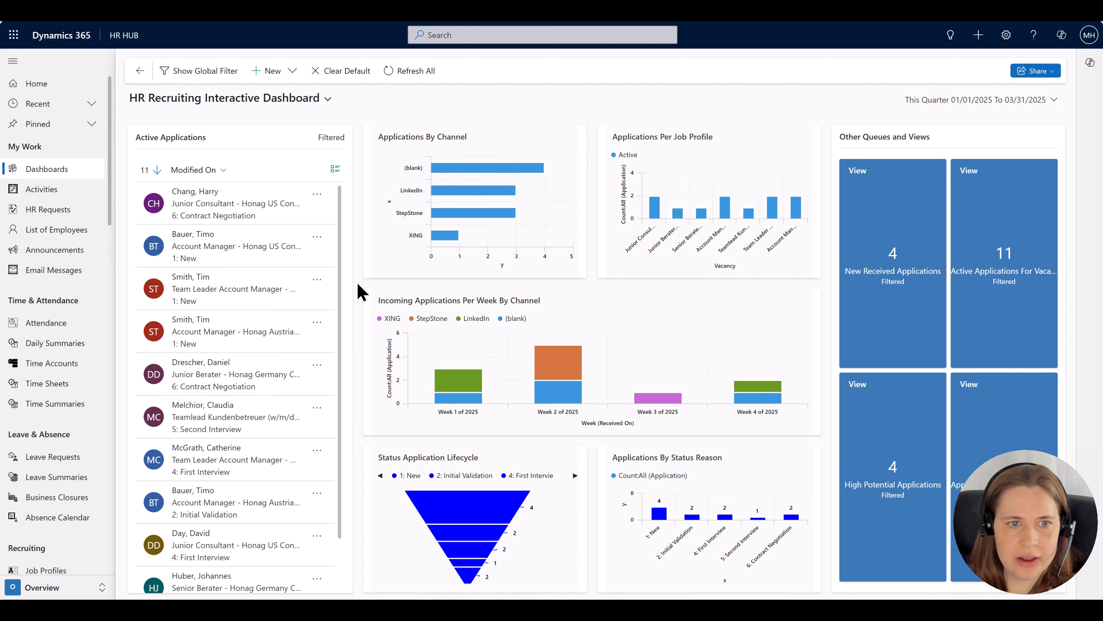
# List the active positions and open the position hierarchy of the CEO
pyautogui.scroll(-1, 43, 274)
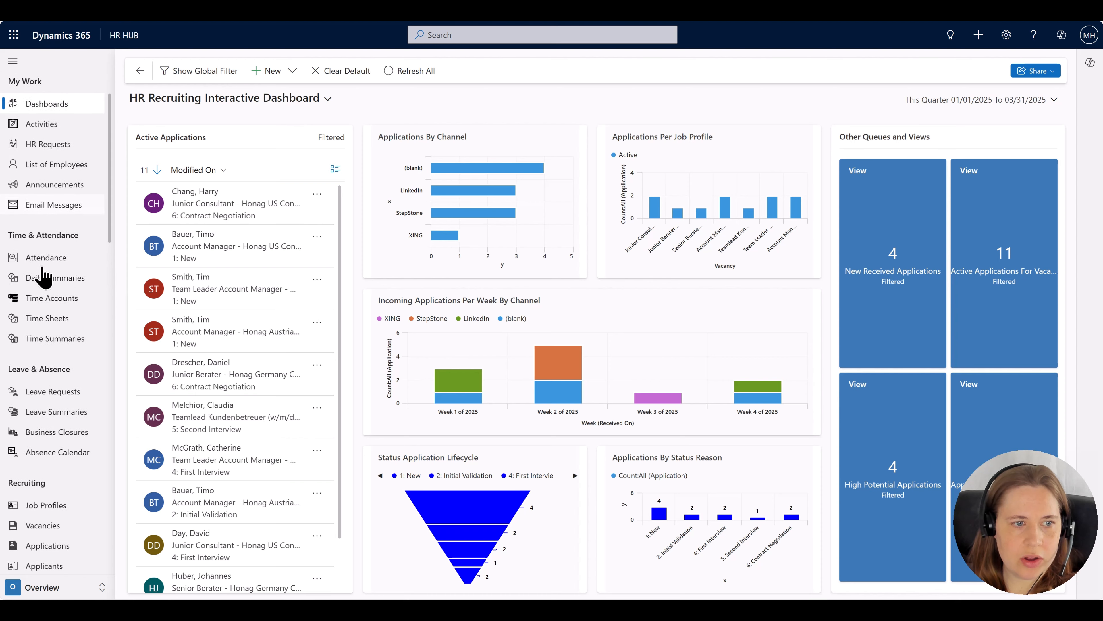
pyautogui.scroll(-6, 43, 276)
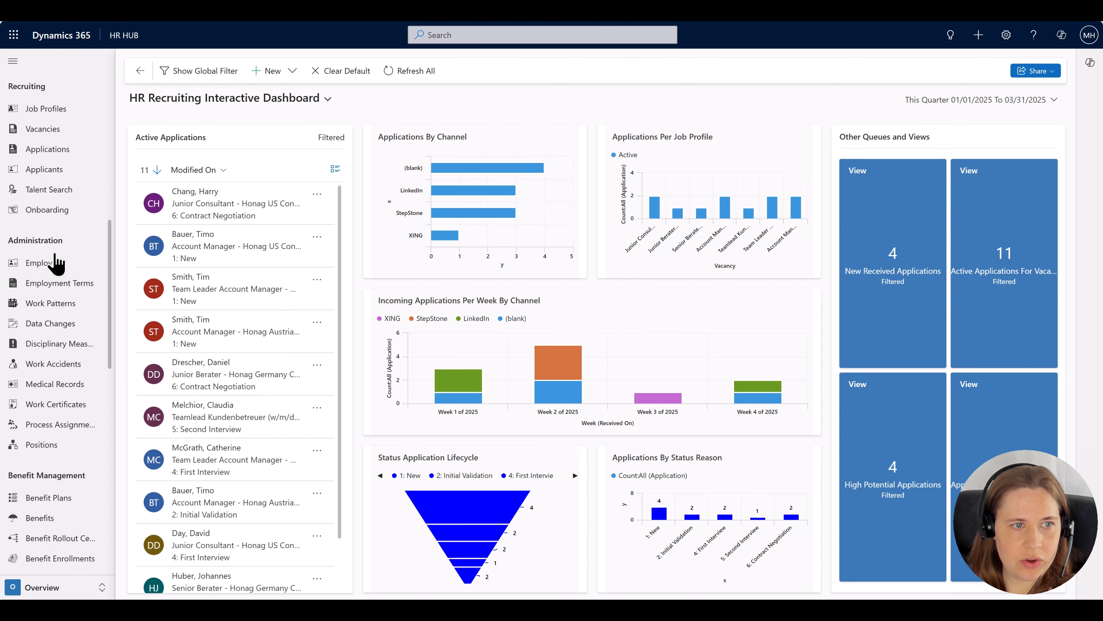
pyautogui.click(41, 444)
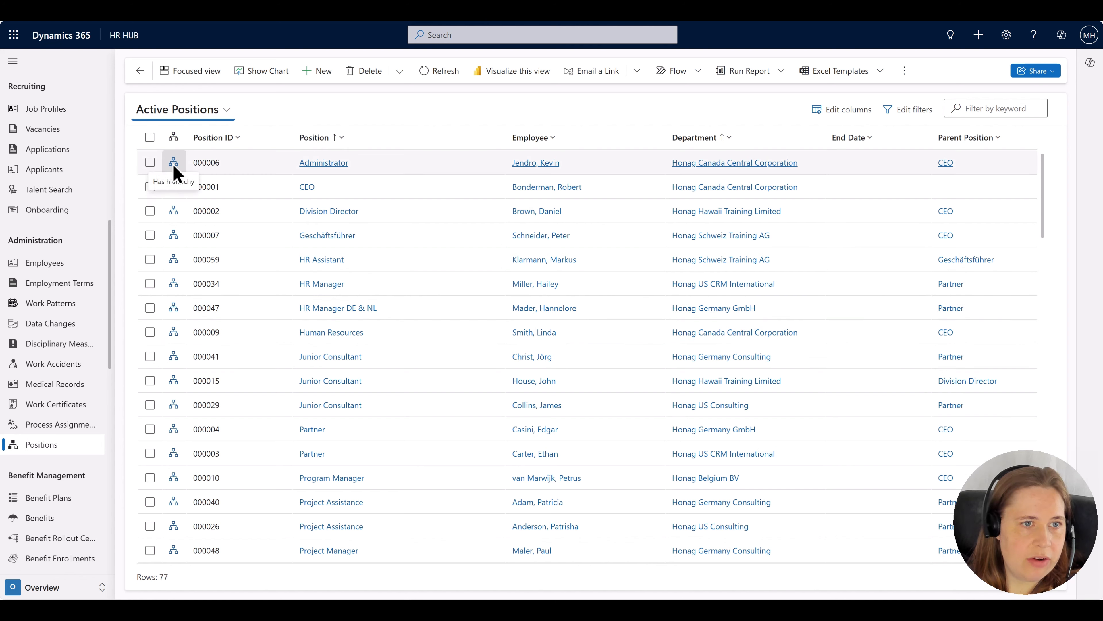
pyautogui.click(161, 187)
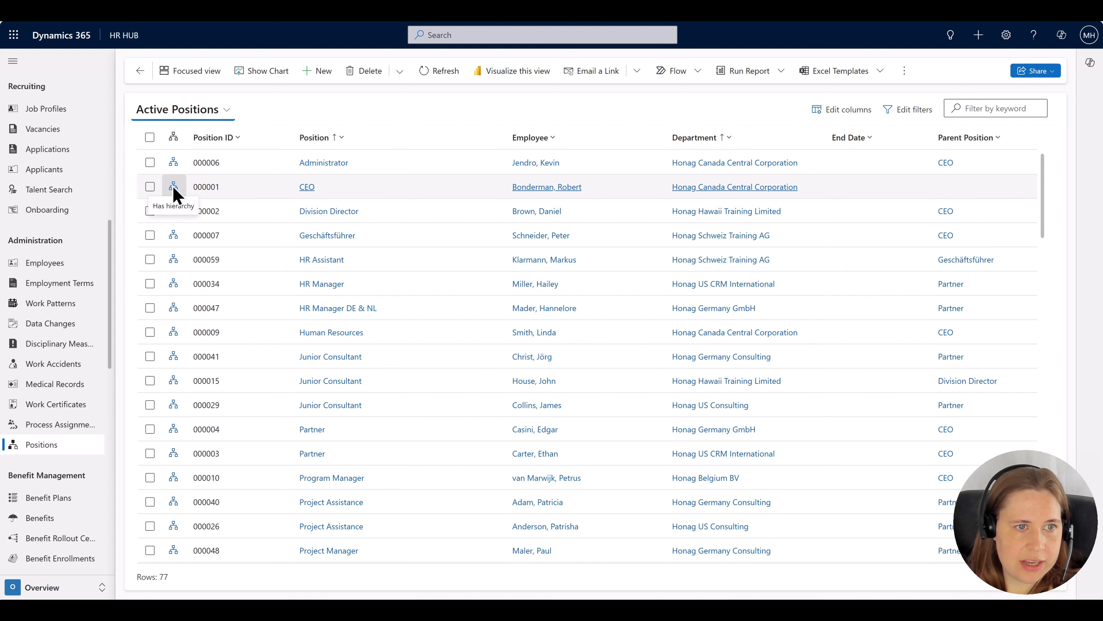
pyautogui.click(173, 187)
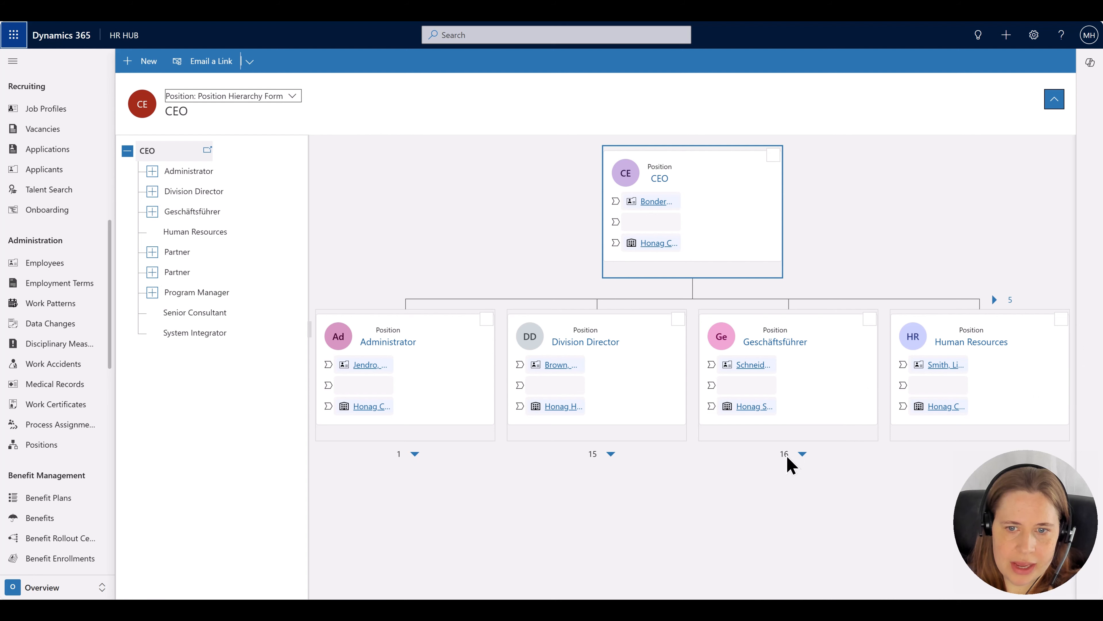
# Examine the positions below Geschäftsführer and the last Project Manager position under the second Partner, and collapse that Partner's branch
pyautogui.click(803, 455)
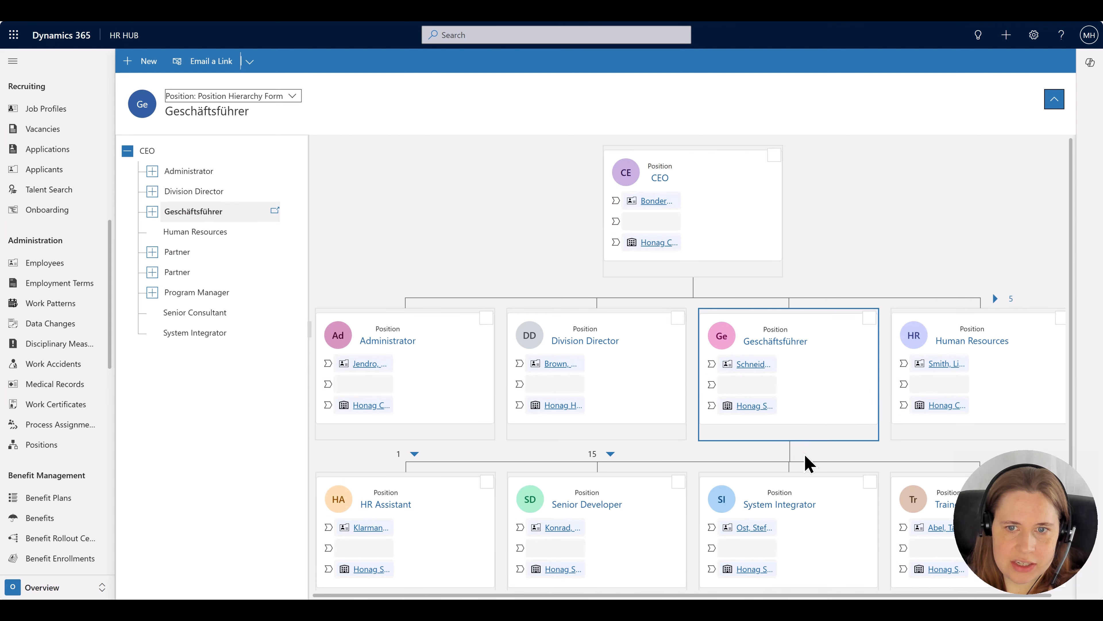
pyautogui.scroll(-1, 901, 274)
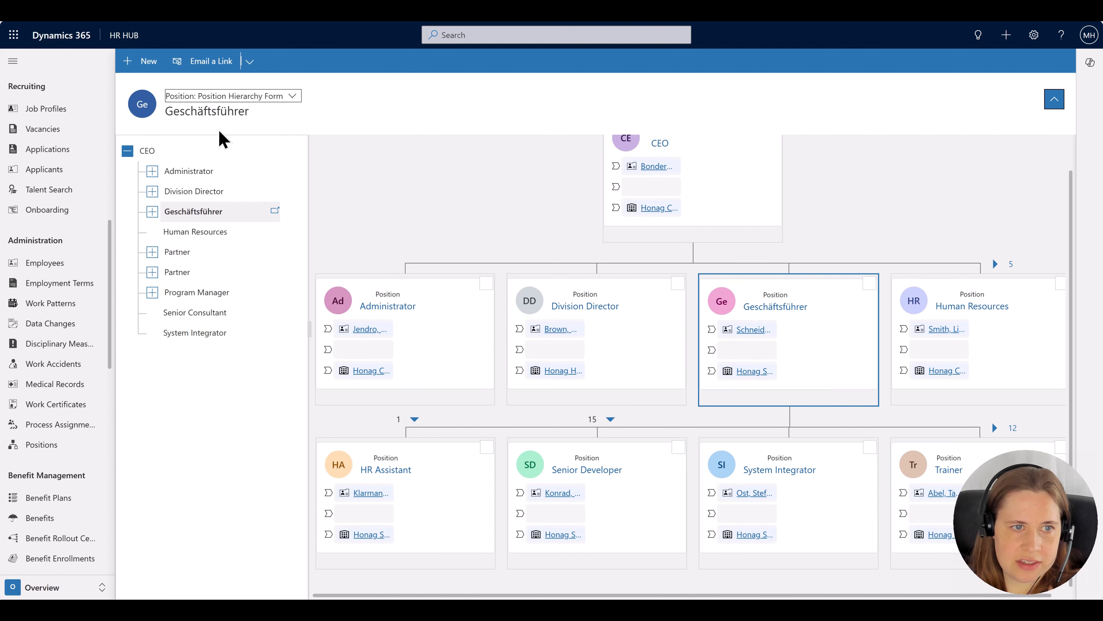
pyautogui.click(152, 273)
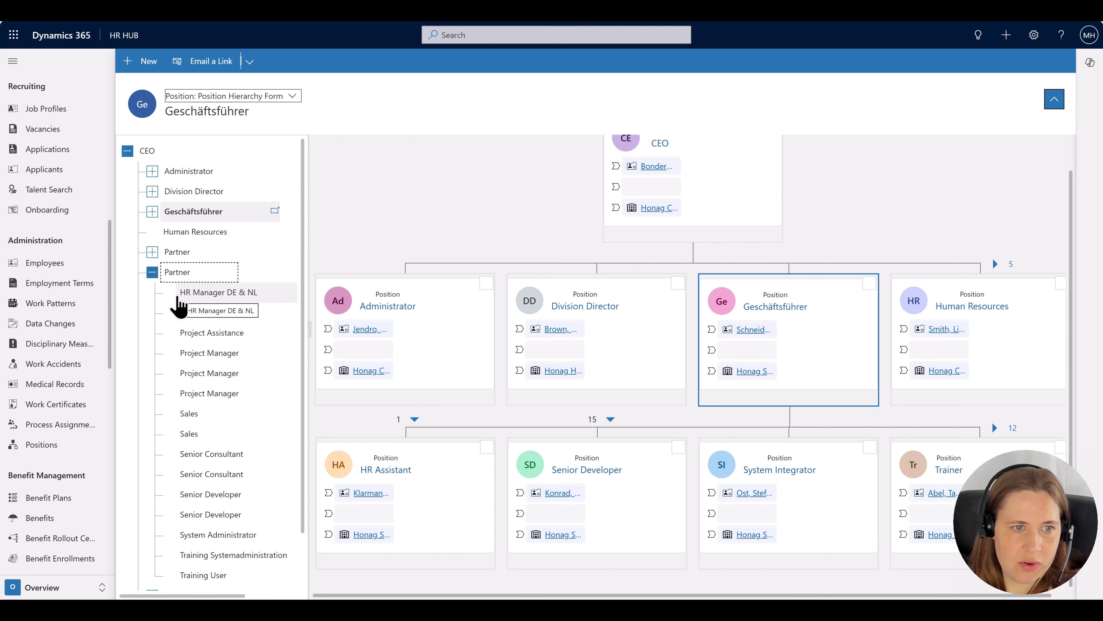
pyautogui.click(212, 393)
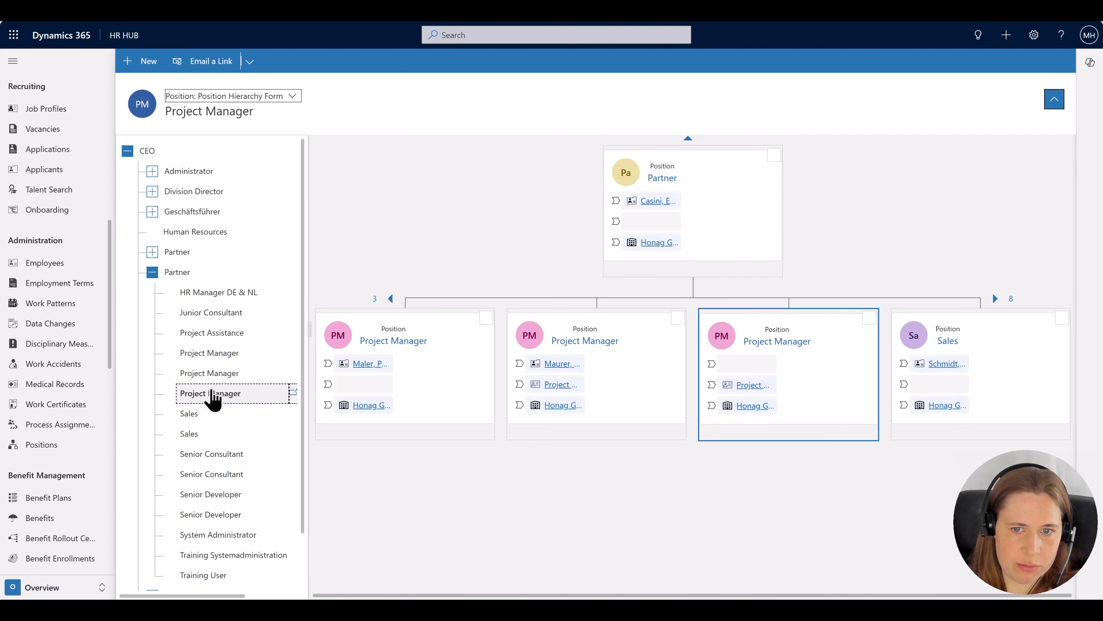
pyautogui.scroll(-1, 212, 395)
pyautogui.scroll(3, 210, 411)
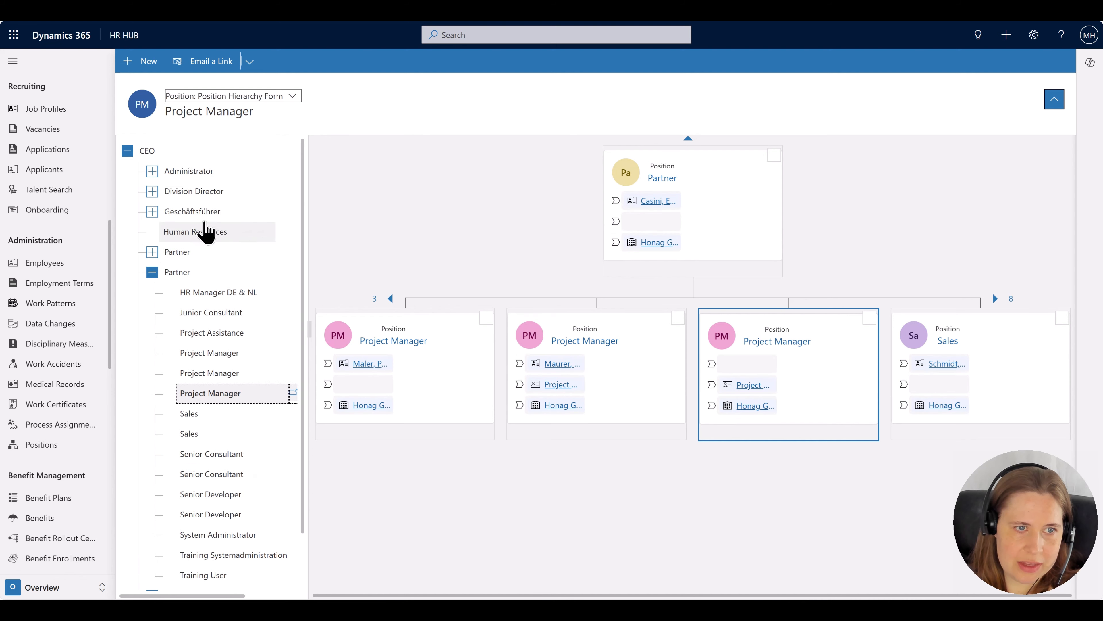
pyautogui.click(152, 272)
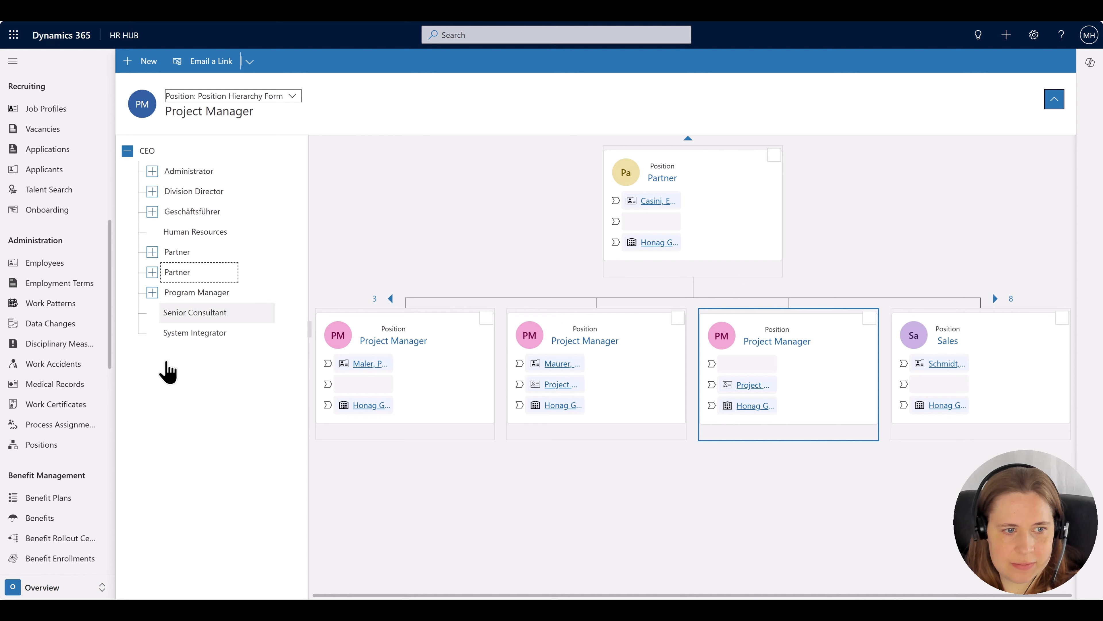
# Return to the active positions list and open the successors of the HR Manager DE & NL position
pyautogui.click(46, 445)
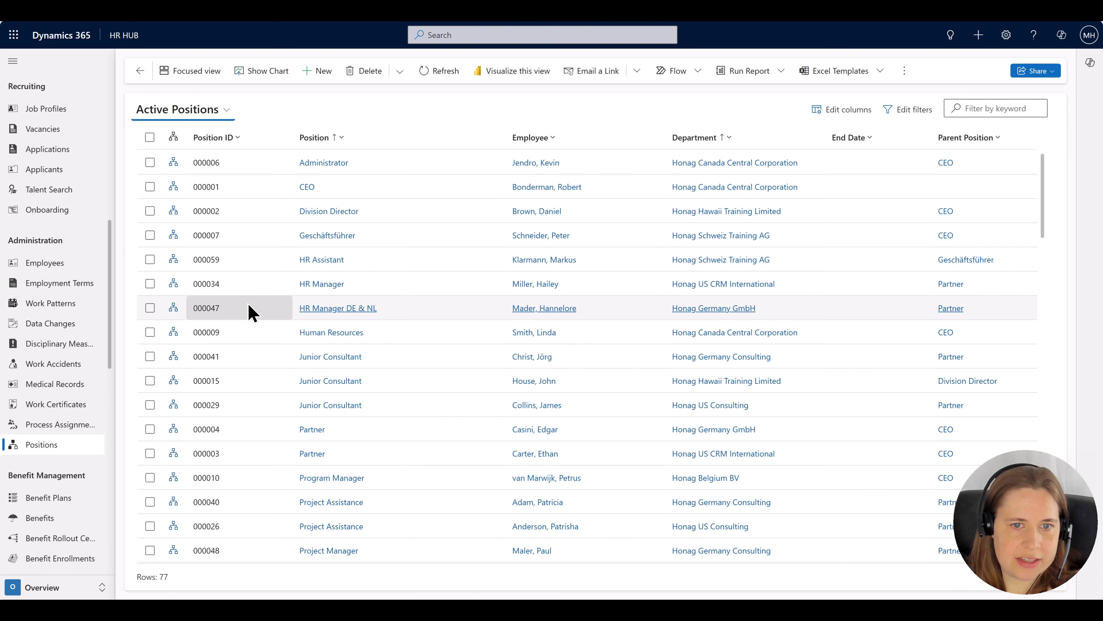
pyautogui.doubleClick(250, 309)
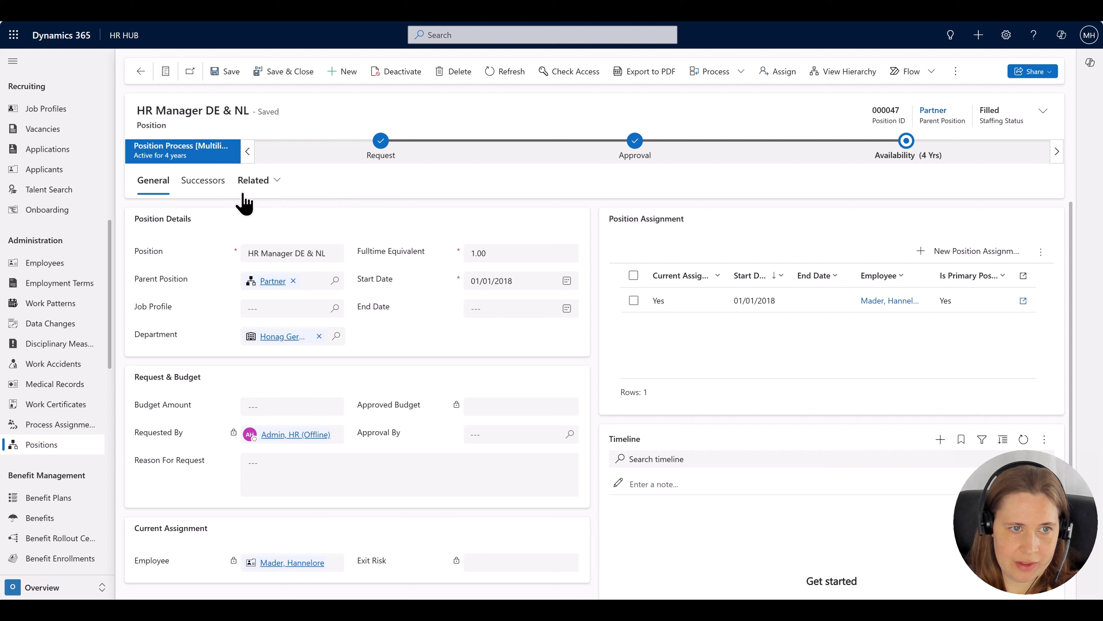
pyautogui.click(204, 187)
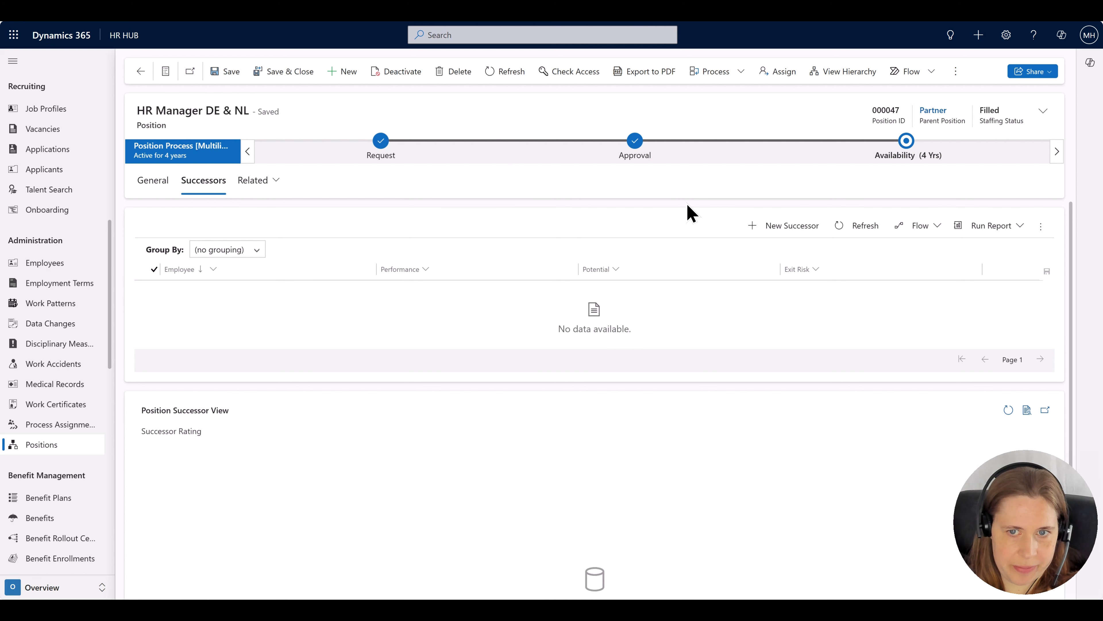
# Start a new successor for the position, with the HR Manager of Honag US CRM International as the employee
pyautogui.click(780, 228)
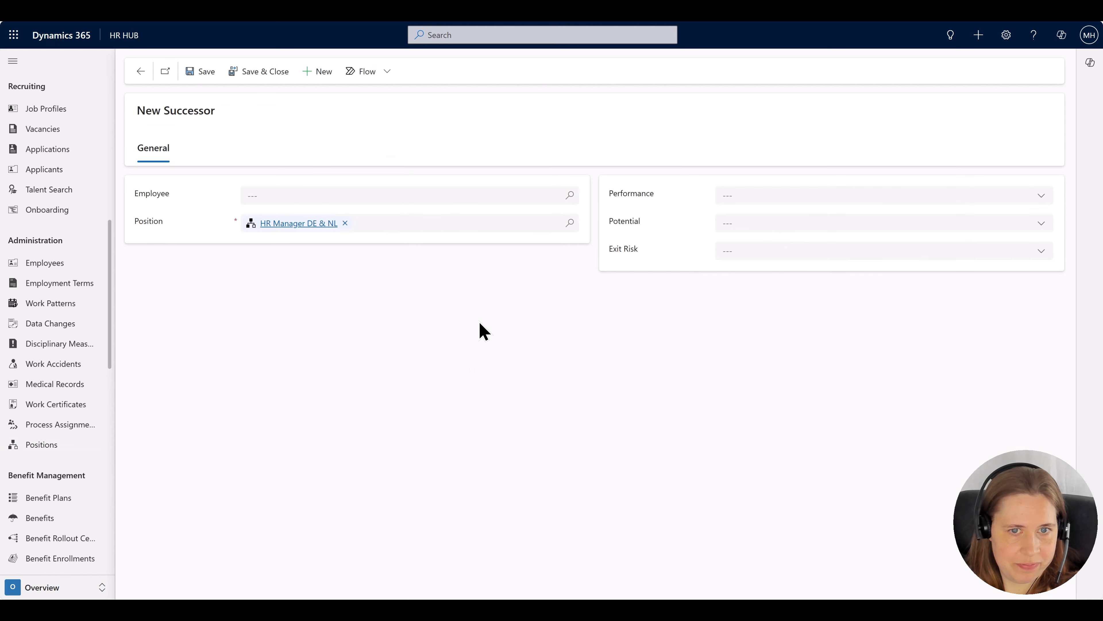
pyautogui.click(454, 192)
pyautogui.write('ha')
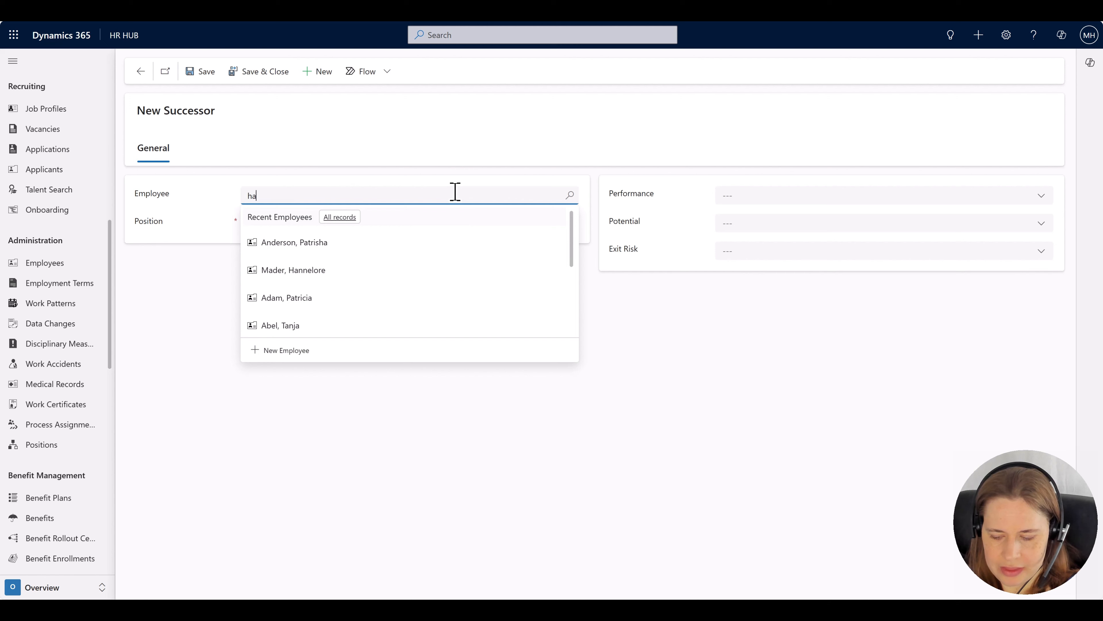
pyautogui.write('il')
pyautogui.click(357, 253)
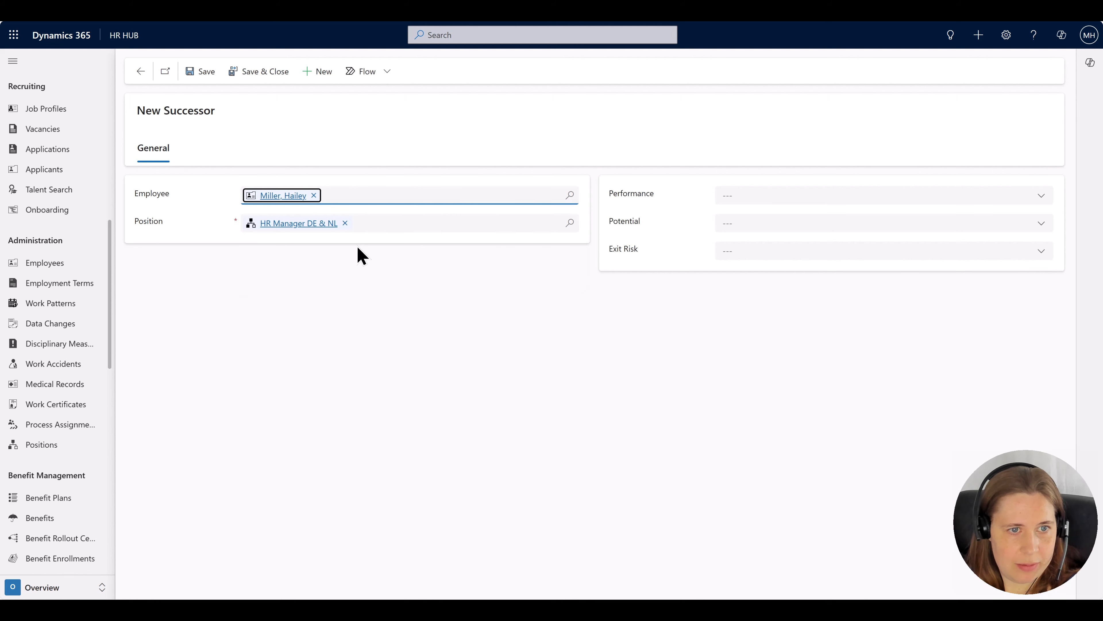
pyautogui.click(445, 354)
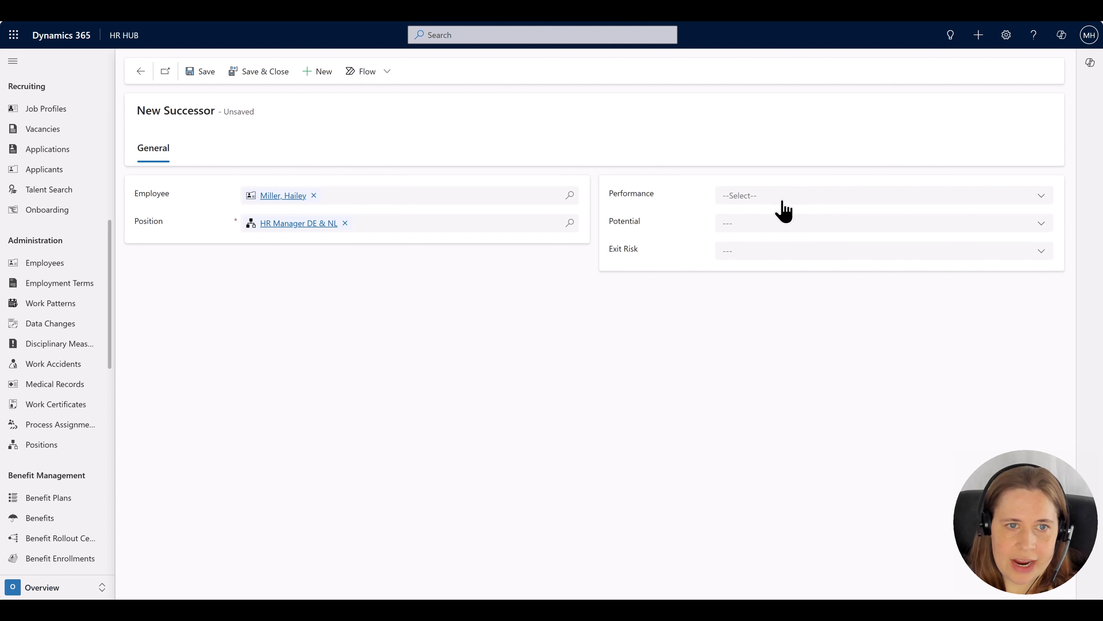
# Rate the successor with Above-average performance, High Potential and Medium exit risk, and save and close the record
pyautogui.click(765, 197)
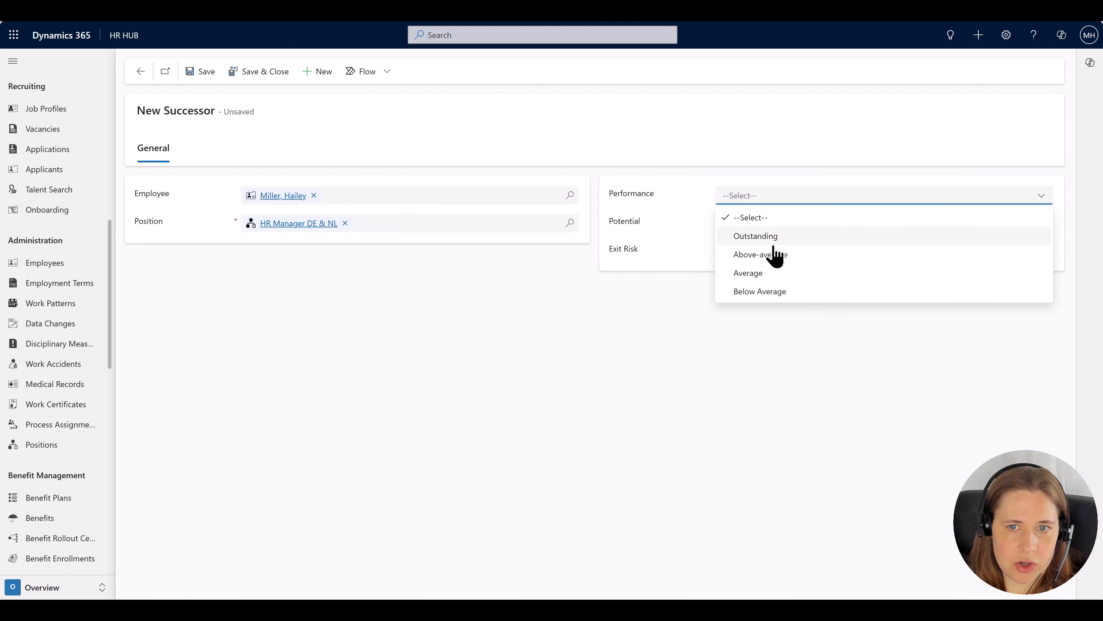
pyautogui.click(769, 254)
pyautogui.click(760, 223)
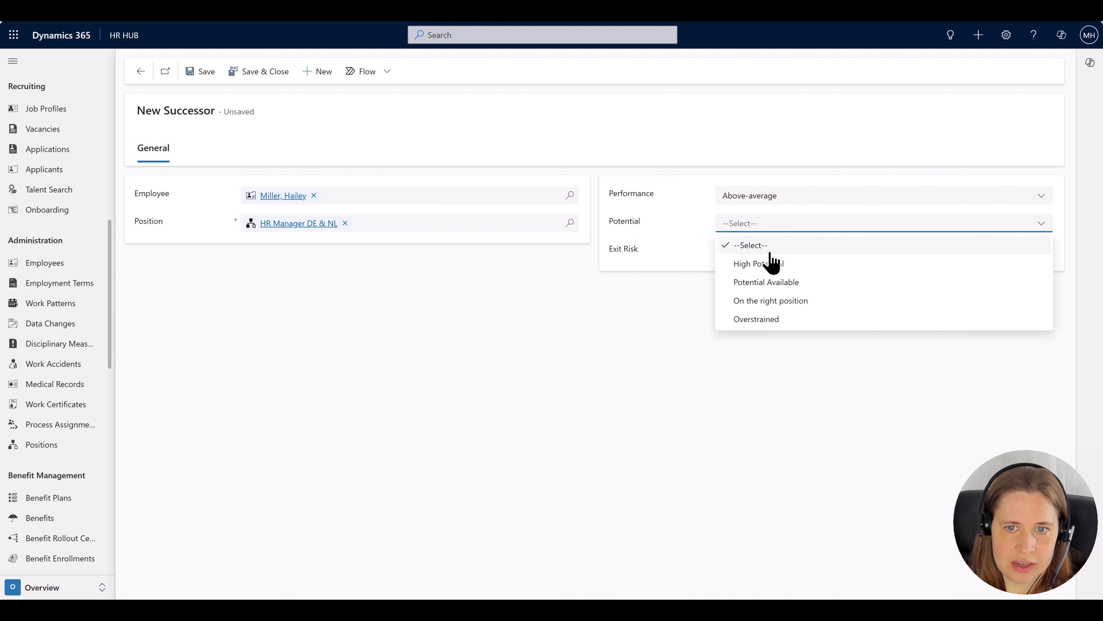
pyautogui.click(766, 263)
pyautogui.click(768, 257)
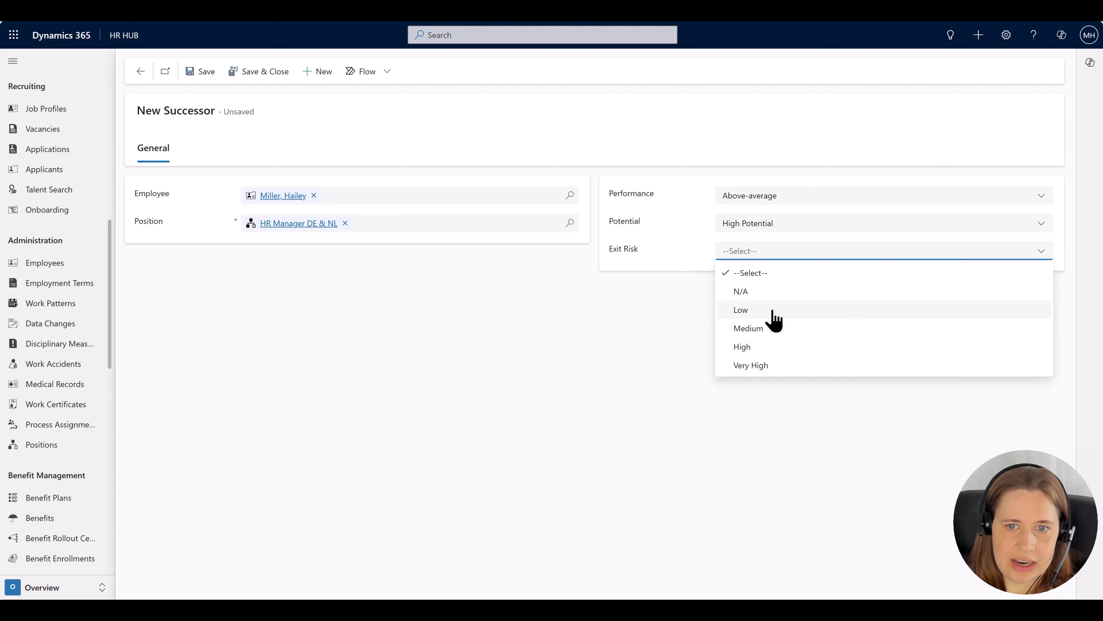
pyautogui.click(751, 328)
pyautogui.click(760, 331)
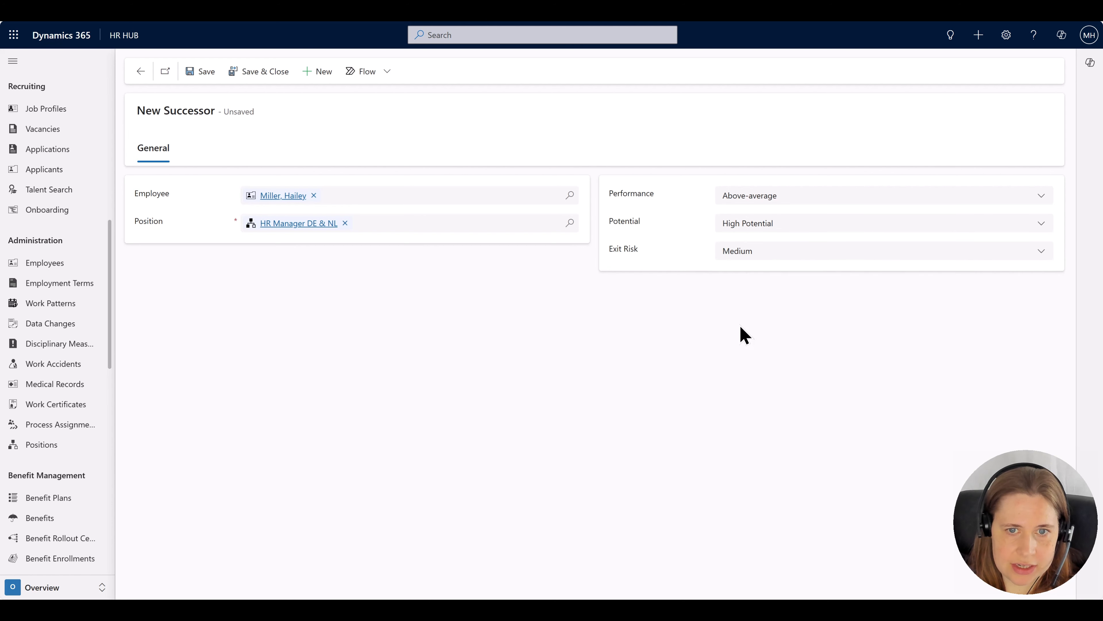
pyautogui.click(257, 77)
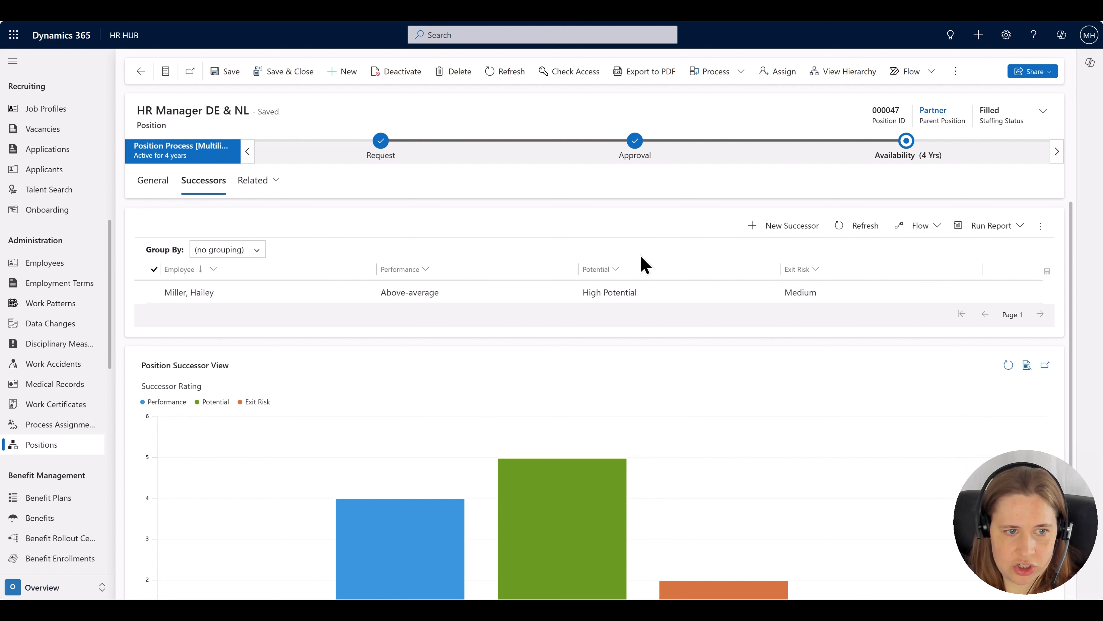
# Check the successor rating chart and start a second successor, with the Partner of Honag US CRM International as the employee
pyautogui.scroll(-3, 744, 361)
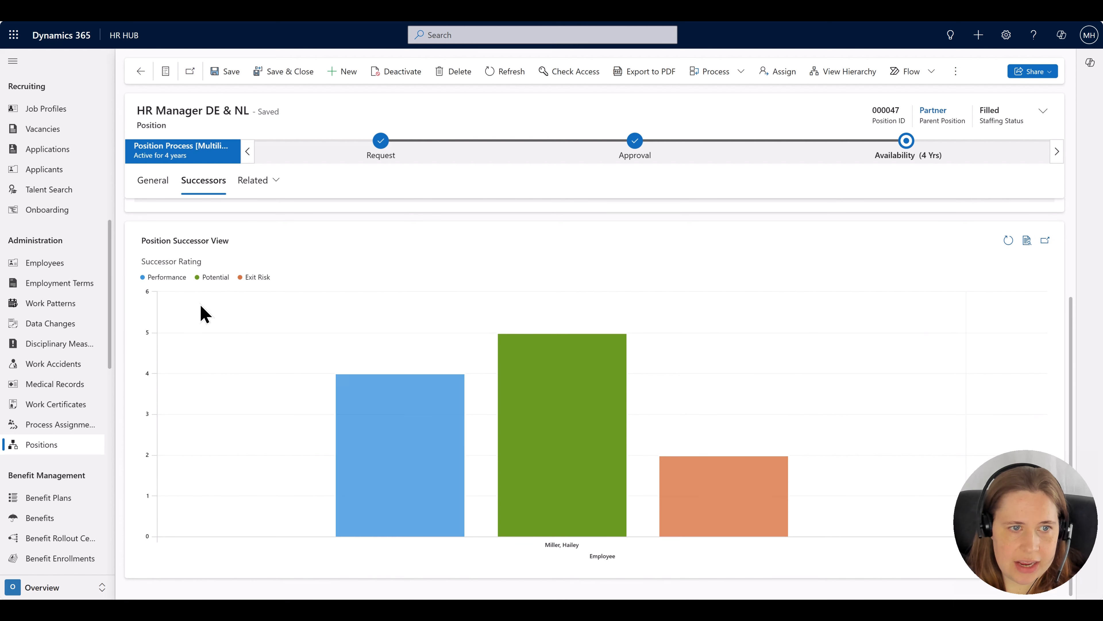
pyautogui.scroll(3, 890, 302)
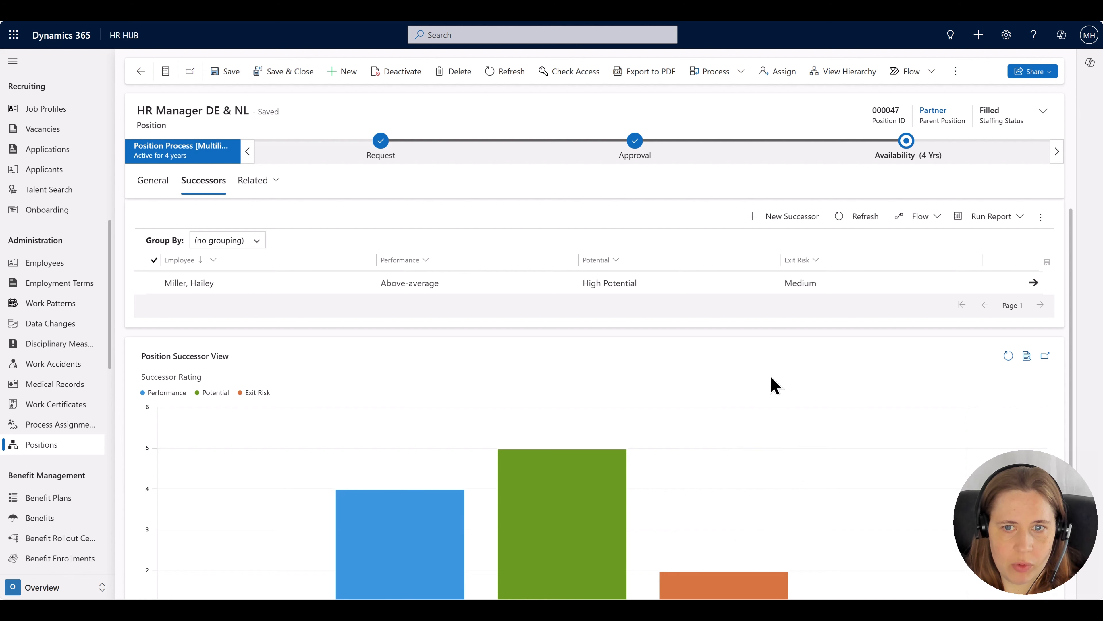
pyautogui.click(795, 216)
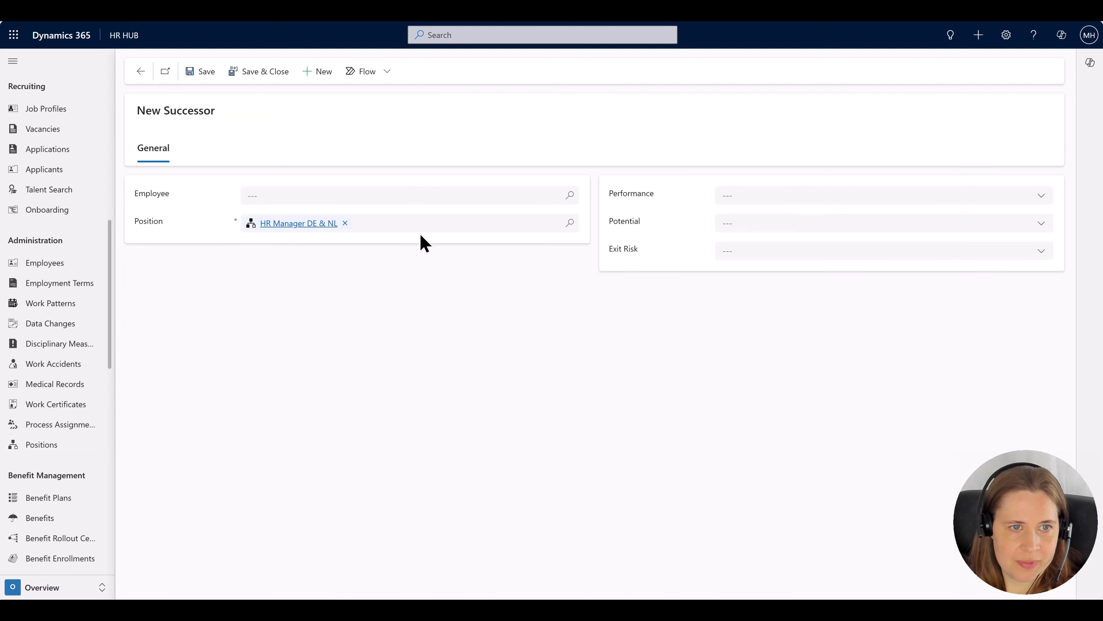
pyautogui.click(400, 195)
pyautogui.write('eth')
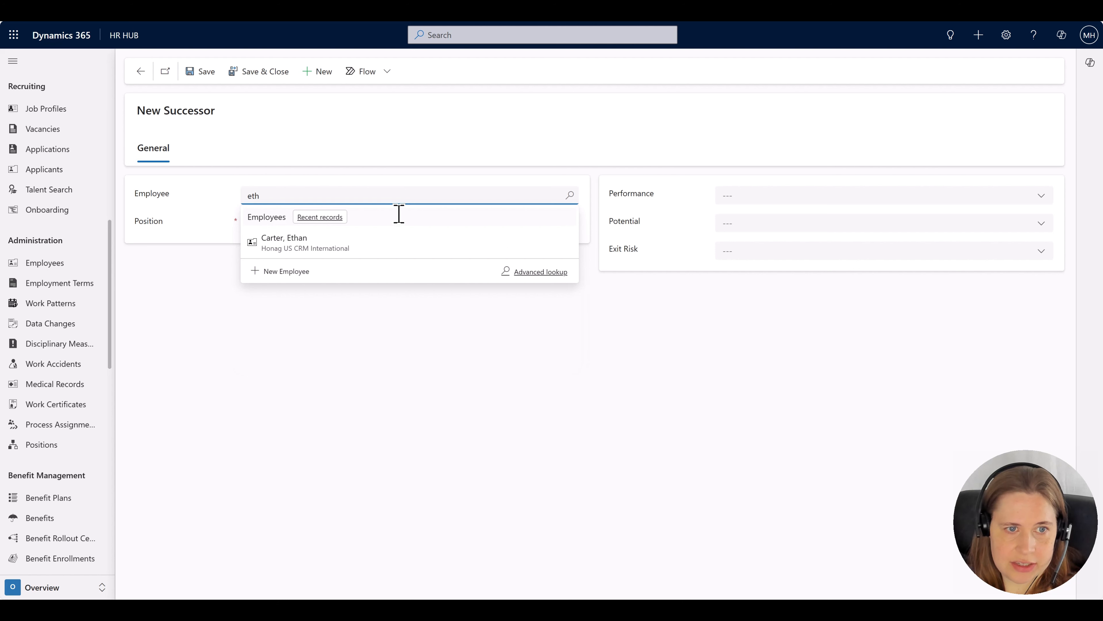
pyautogui.click(393, 246)
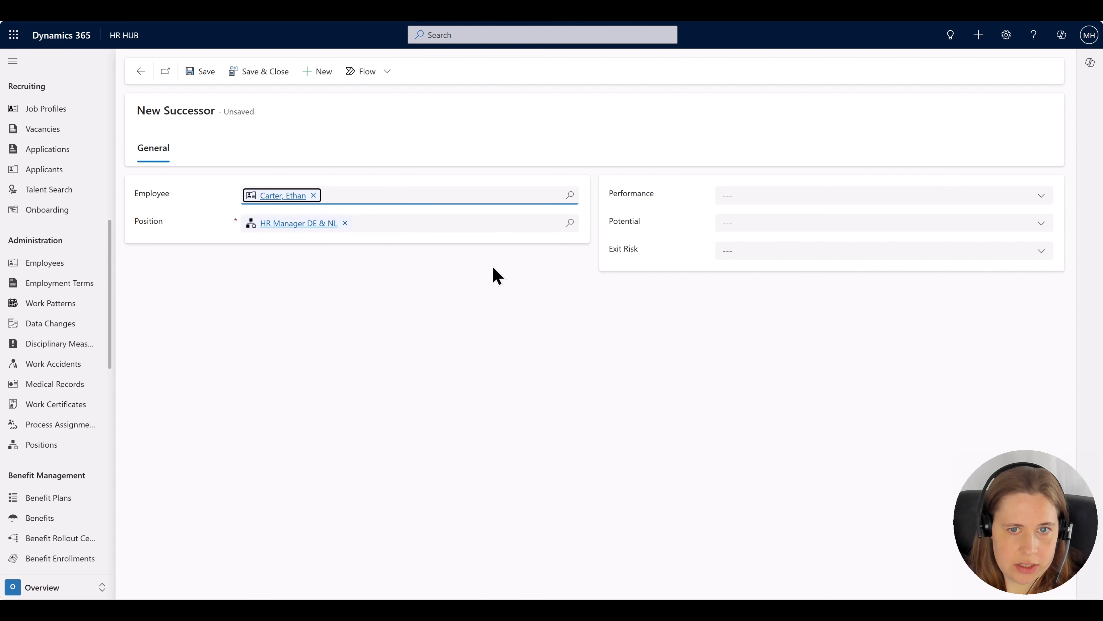
# Rate the second successor with Outstanding performance, Potential Available and High exit risk, and save and close the record
pyautogui.click(769, 198)
pyautogui.click(768, 236)
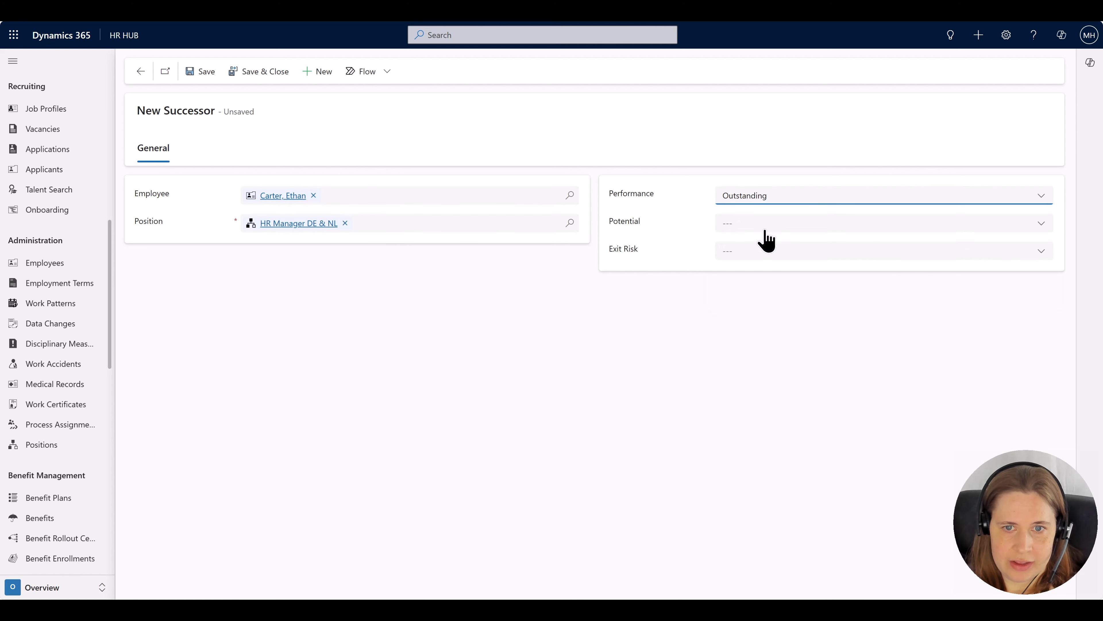
pyautogui.click(762, 226)
pyautogui.click(764, 283)
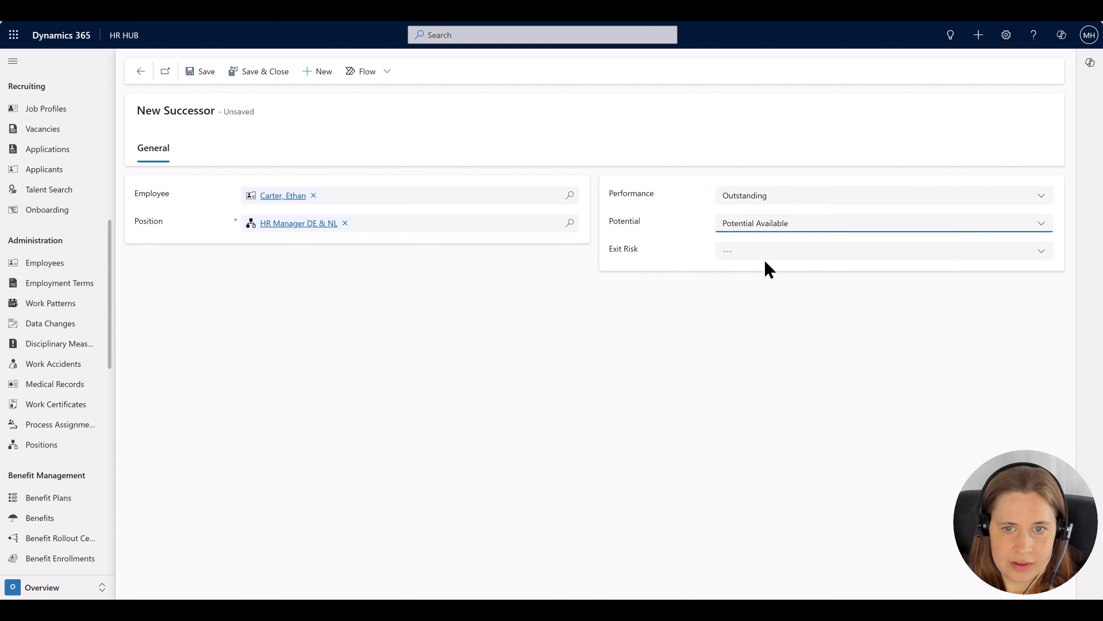
pyautogui.click(762, 255)
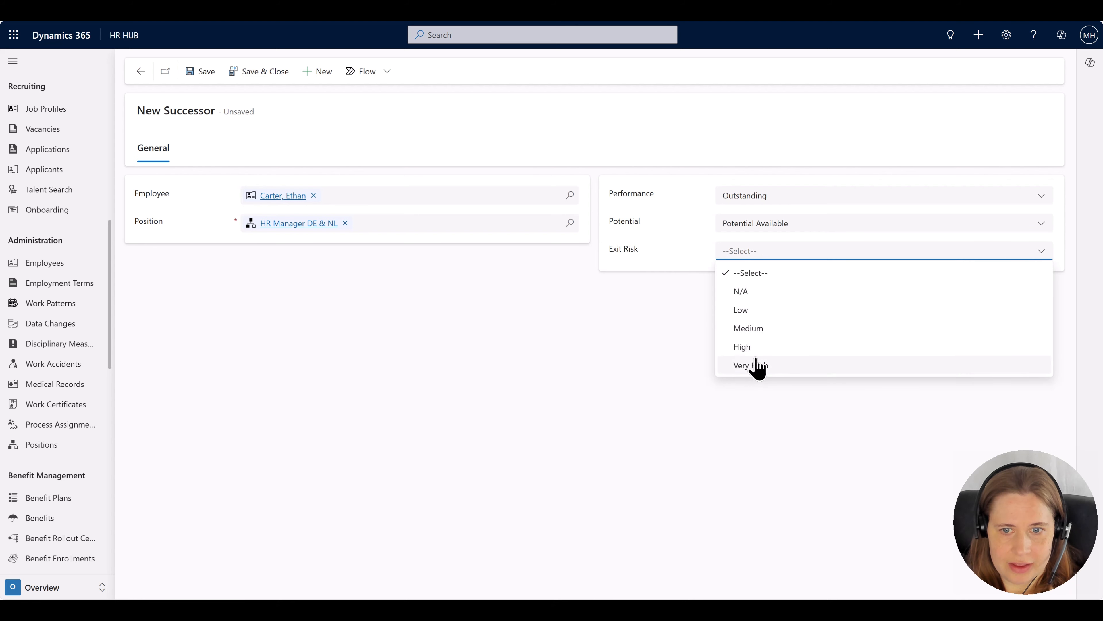
pyautogui.click(756, 348)
pyautogui.click(247, 72)
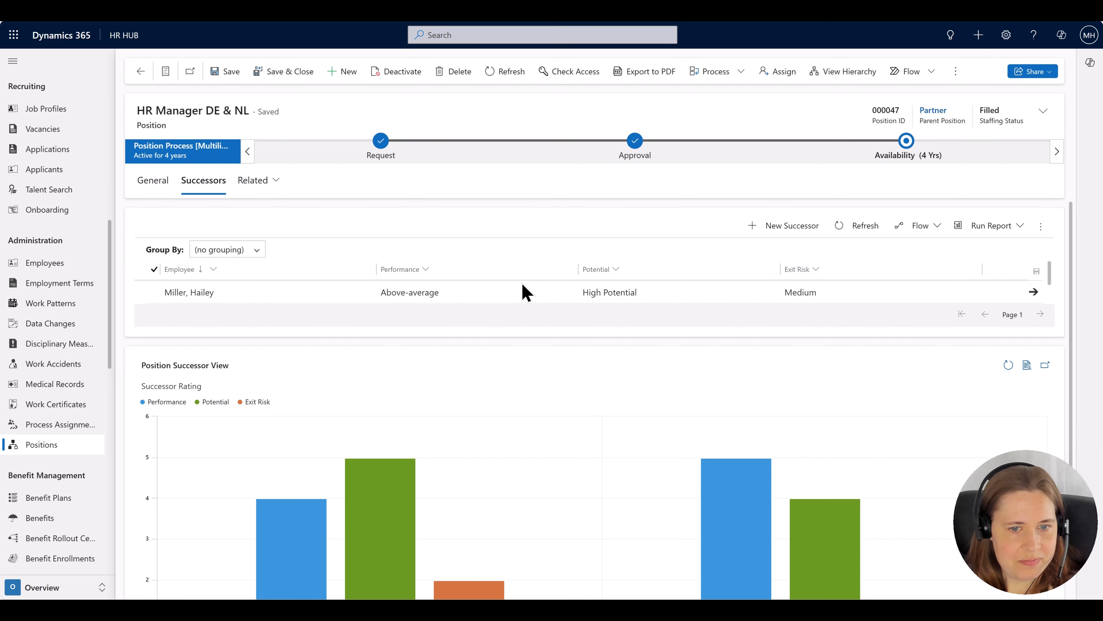
# Compare both successors' performance, potential and exit risk in the successor list and the Position Successor View chart
pyautogui.scroll(-2, 567, 348)
pyautogui.scroll(-2, 567, 347)
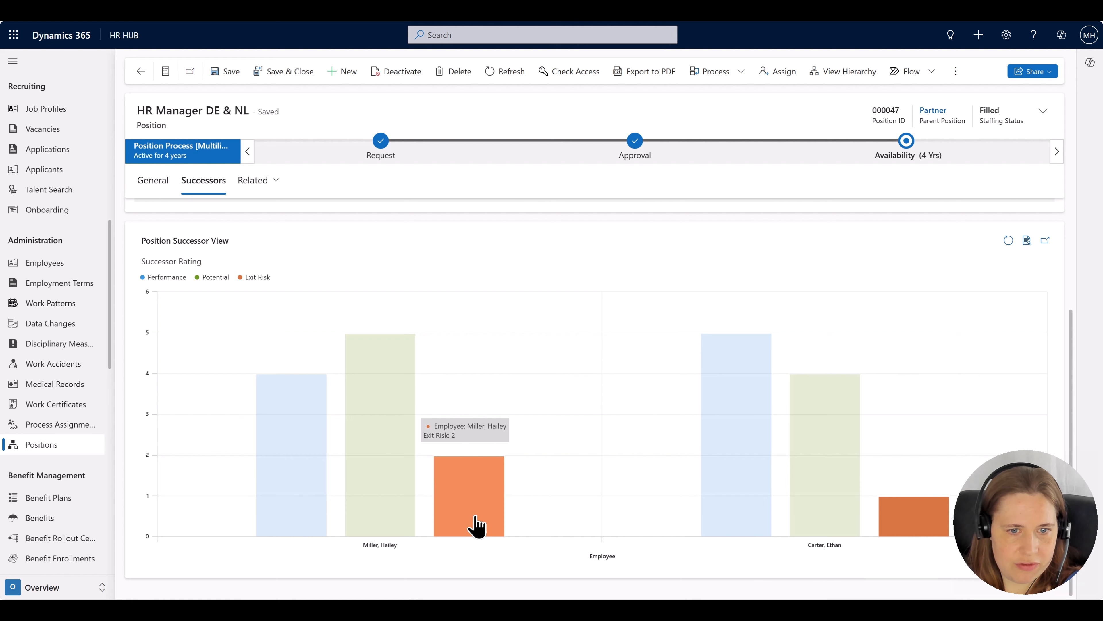
pyautogui.moveTo(381, 526)
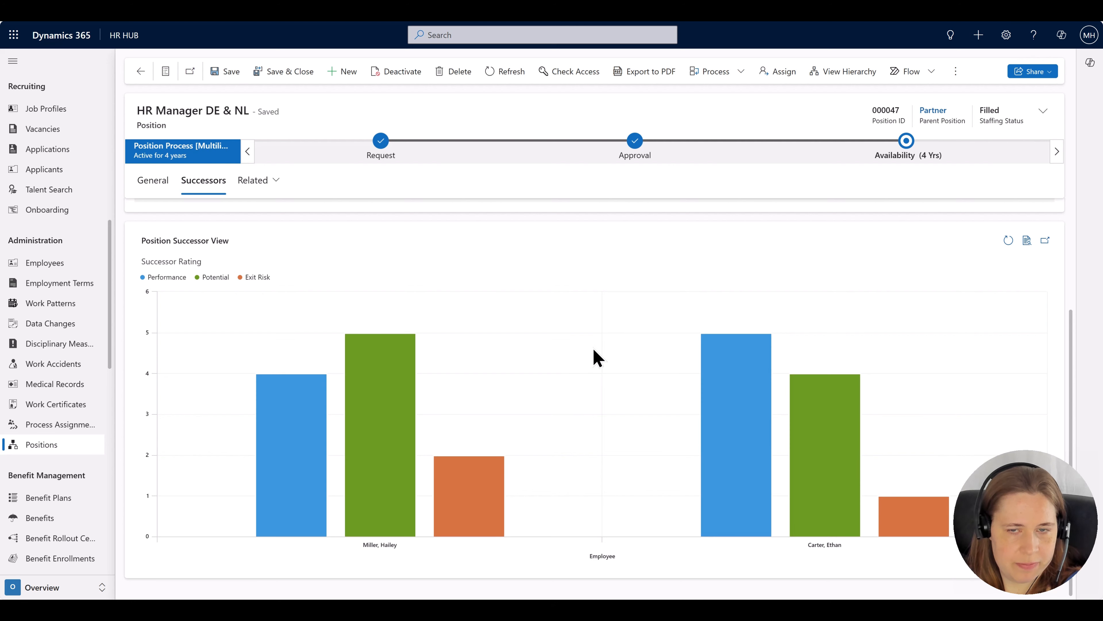
pyautogui.scroll(3, 600, 391)
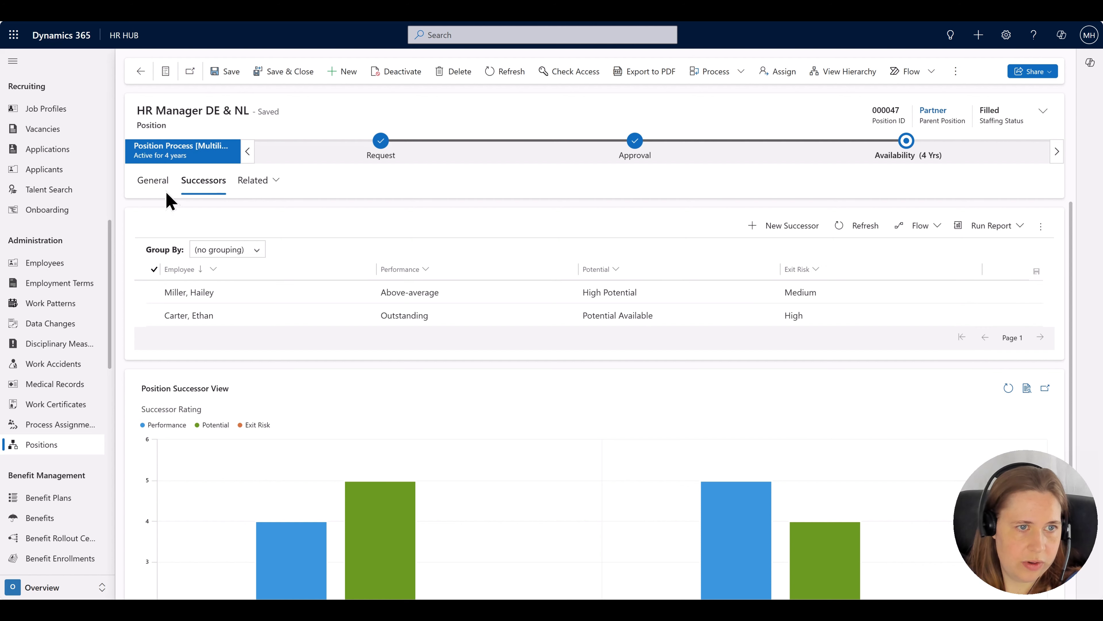
pyautogui.scroll(-3, 602, 416)
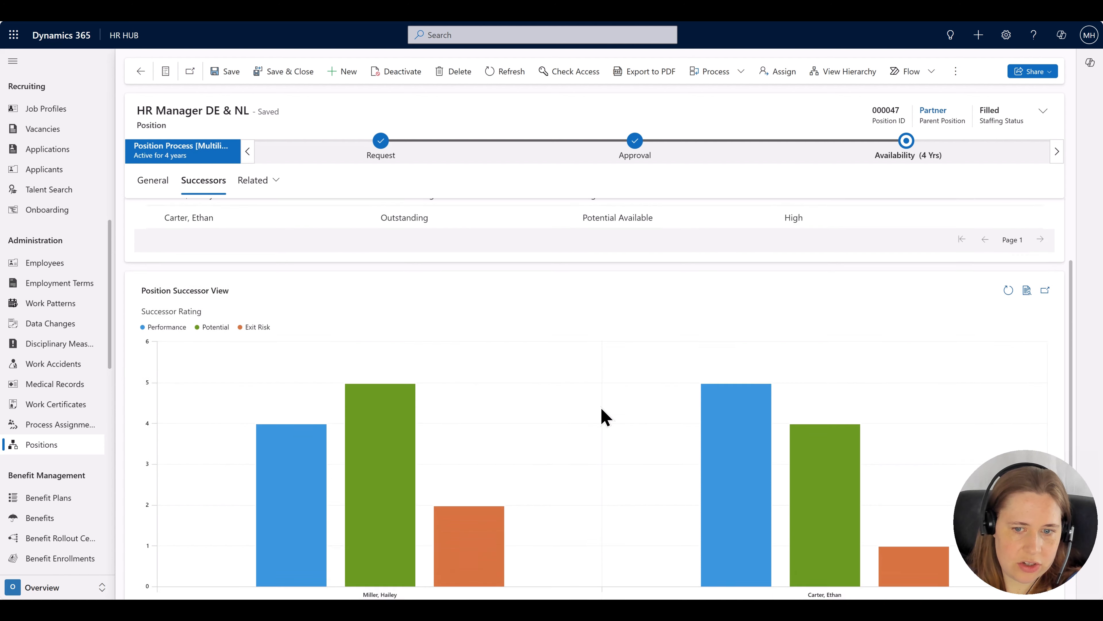
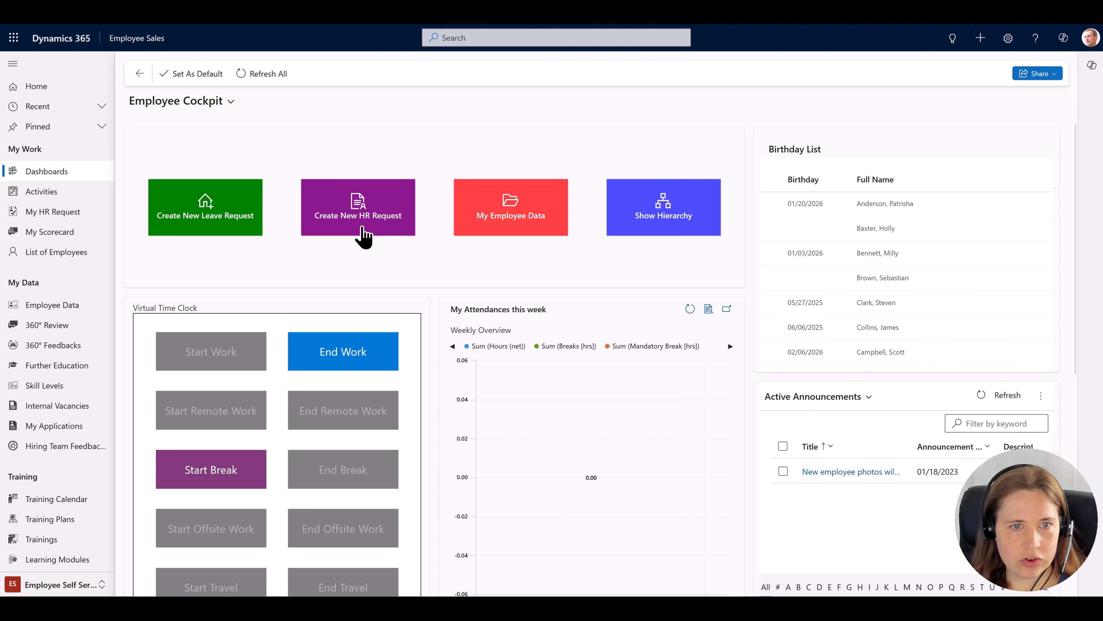
# Create a new HR request from the Employee Cockpit in Employee Sales, with the subject Interim Report regarding Review
pyautogui.click(363, 235)
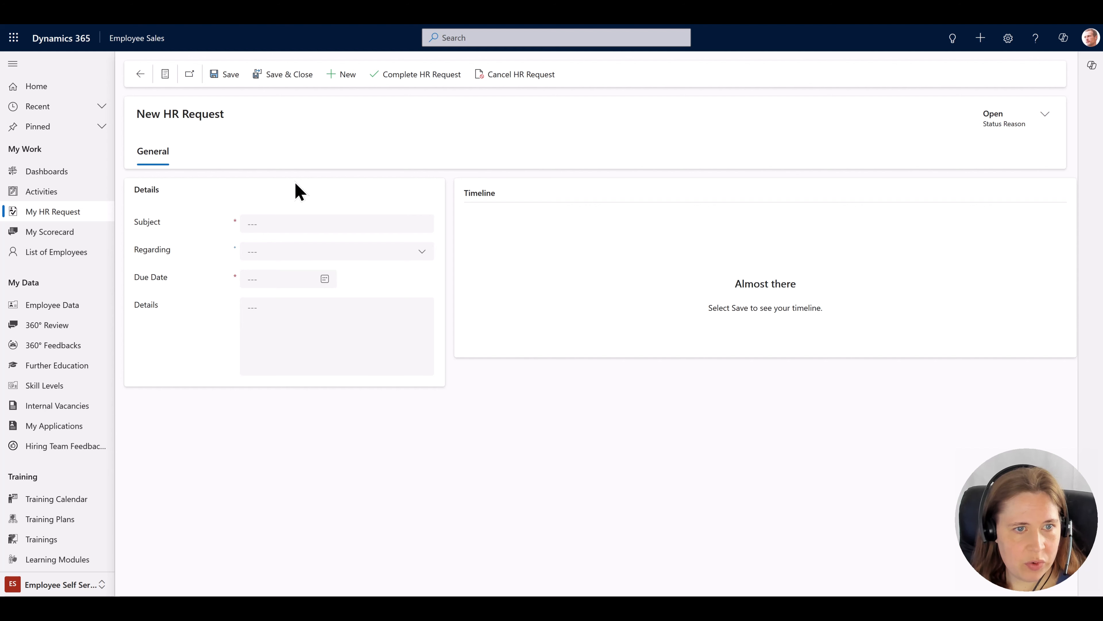
pyautogui.click(282, 222)
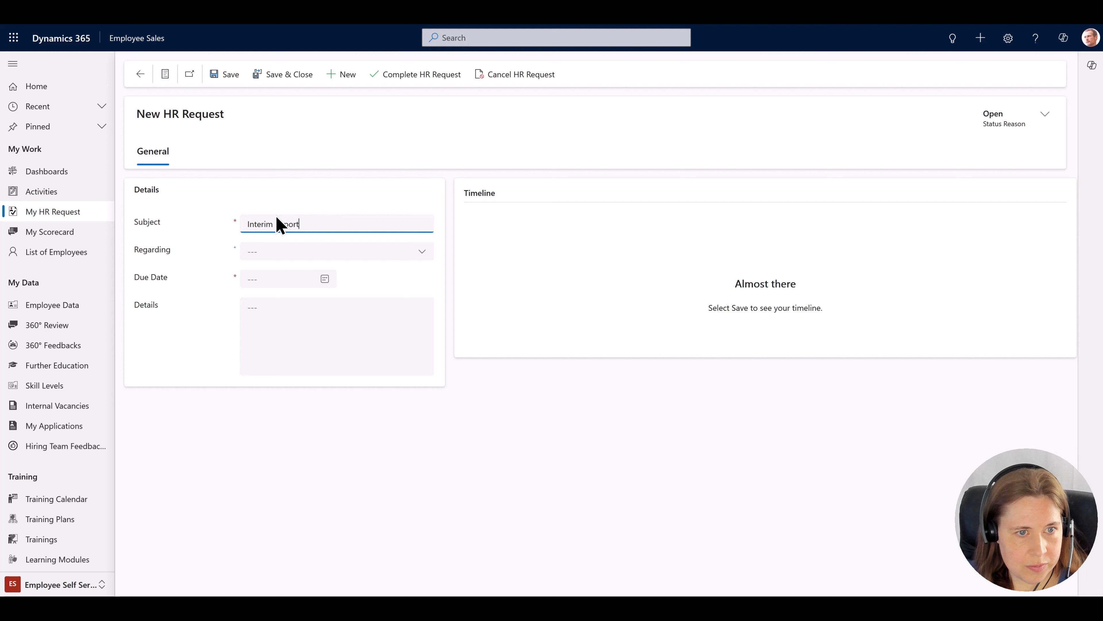
pyautogui.click(269, 256)
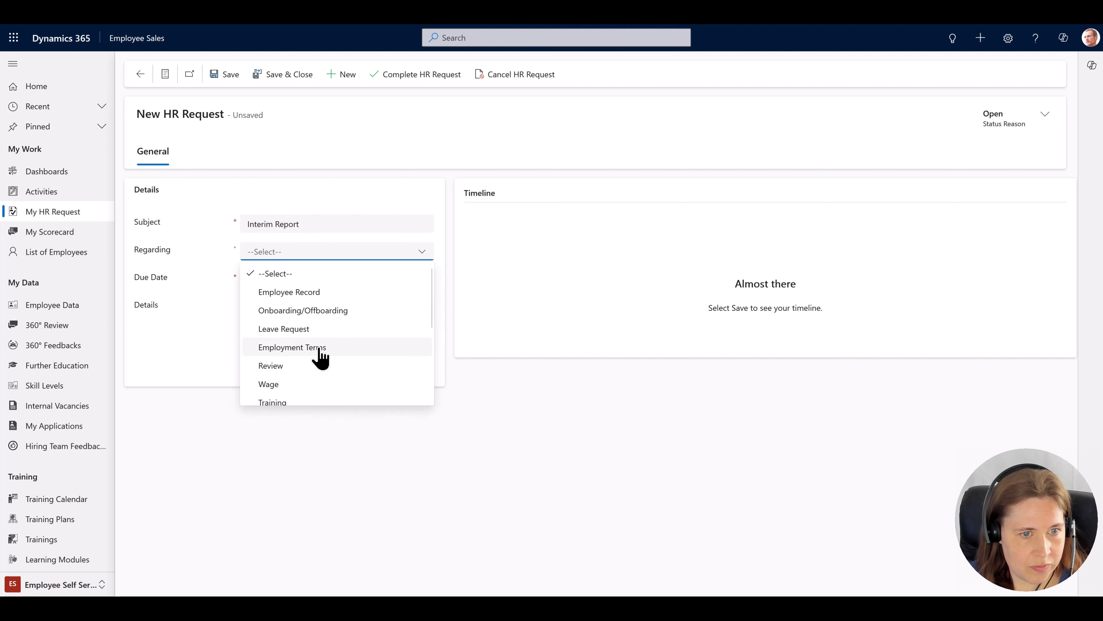
pyautogui.scroll(-2, 357, 340)
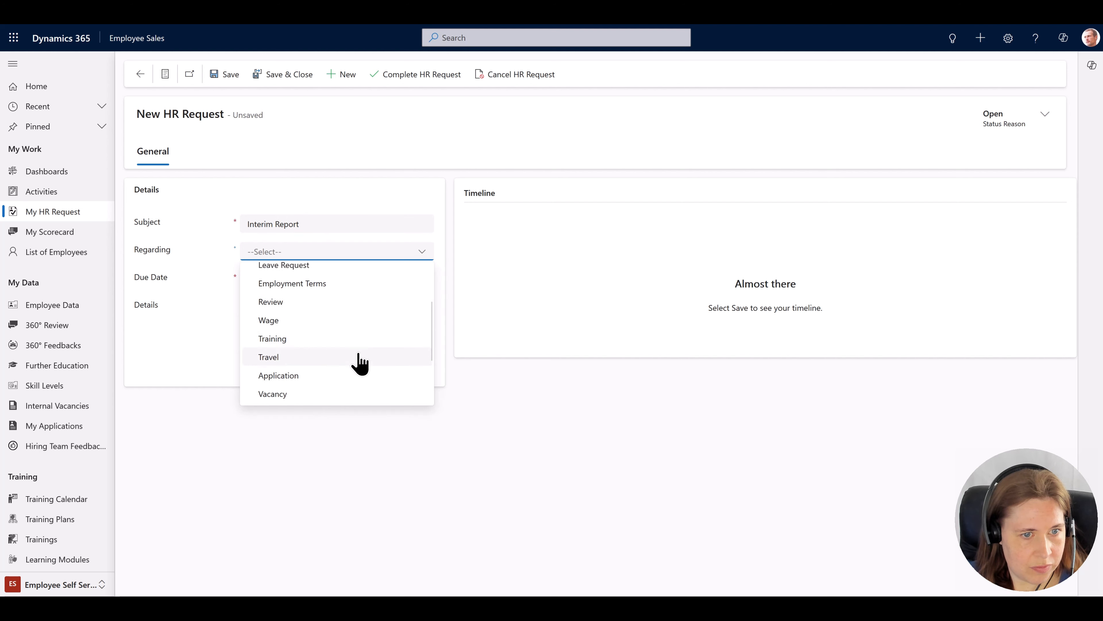
pyautogui.click(325, 290)
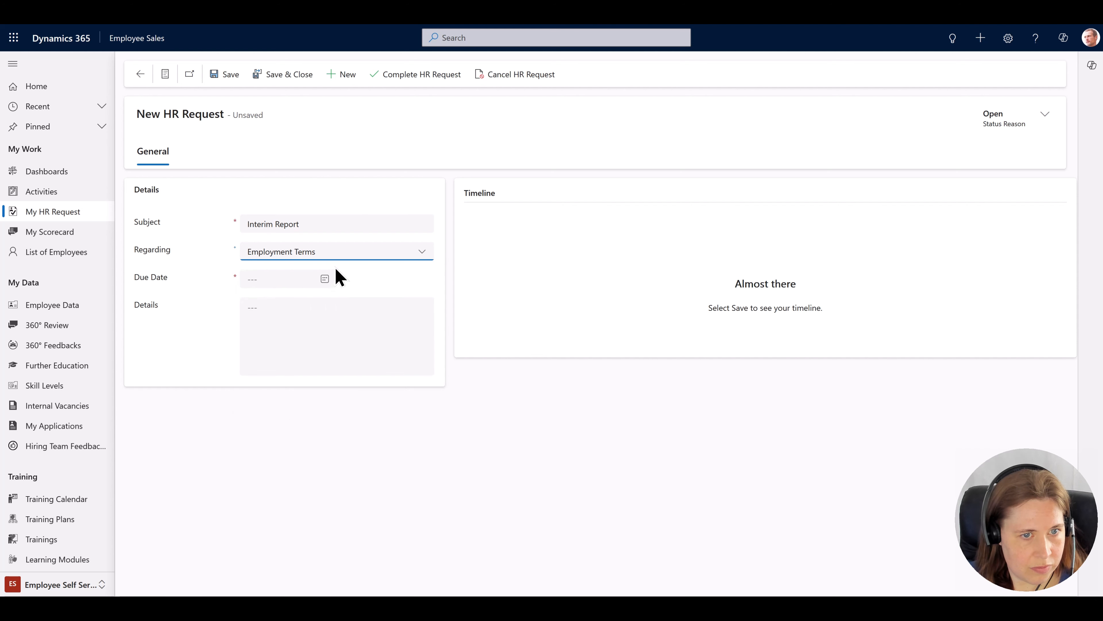
pyautogui.click(333, 256)
pyautogui.click(295, 302)
# Set the due date of the new Interim Report request to 03/14/2025
pyautogui.click(325, 279)
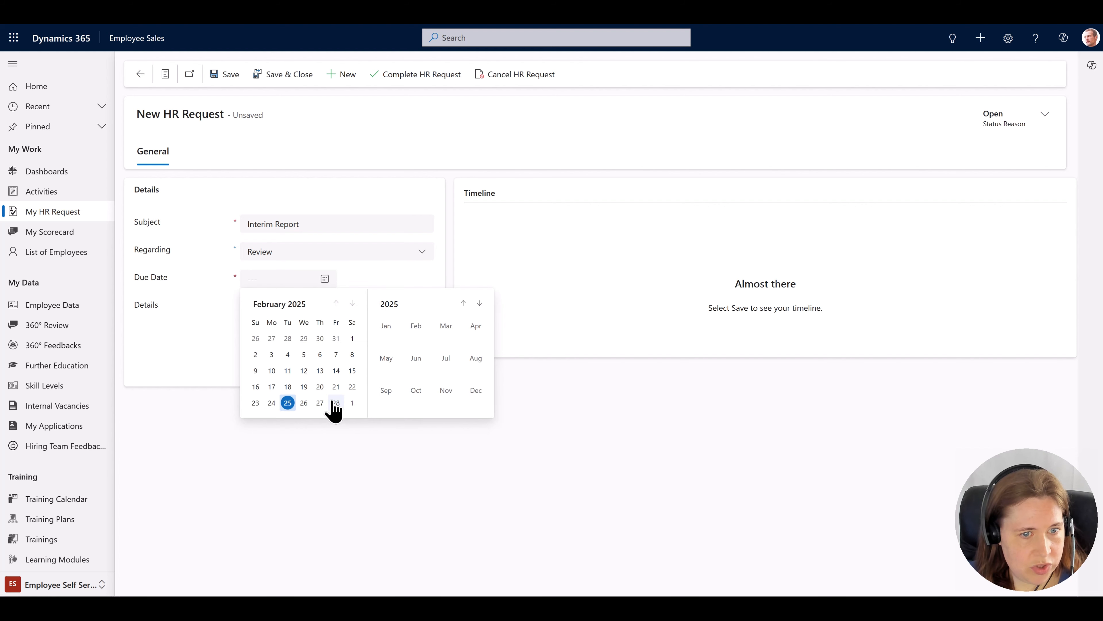
pyautogui.click(352, 302)
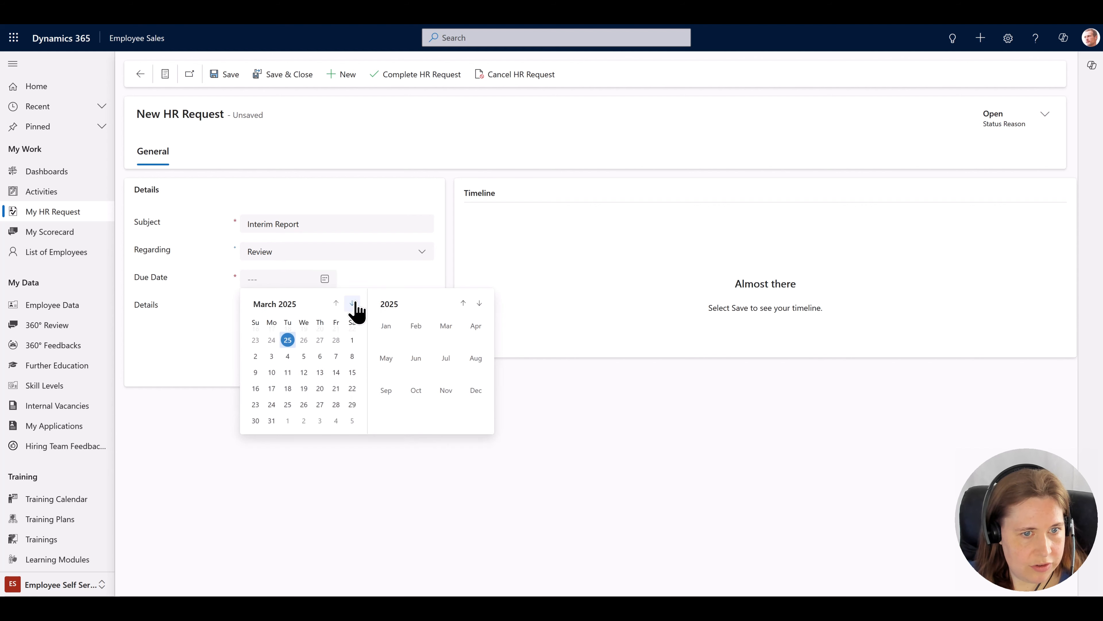
pyautogui.click(337, 372)
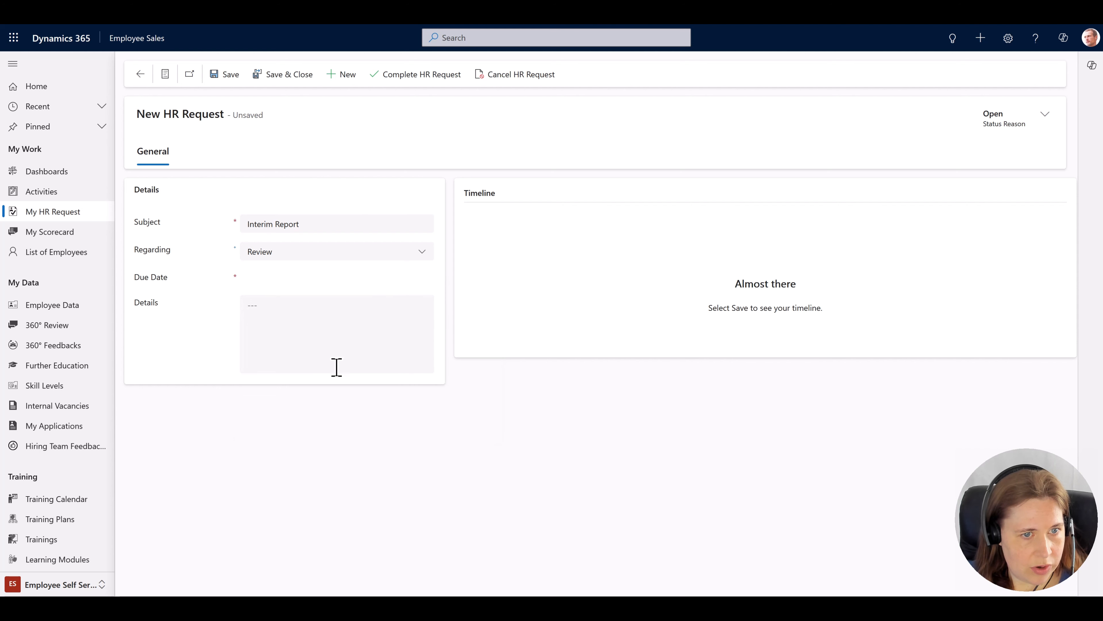
# Add the details "could you please prepare an interim report for my internal application" with greeting and sign-off, save and close, and list the employee's own HR requests
pyautogui.click(340, 344)
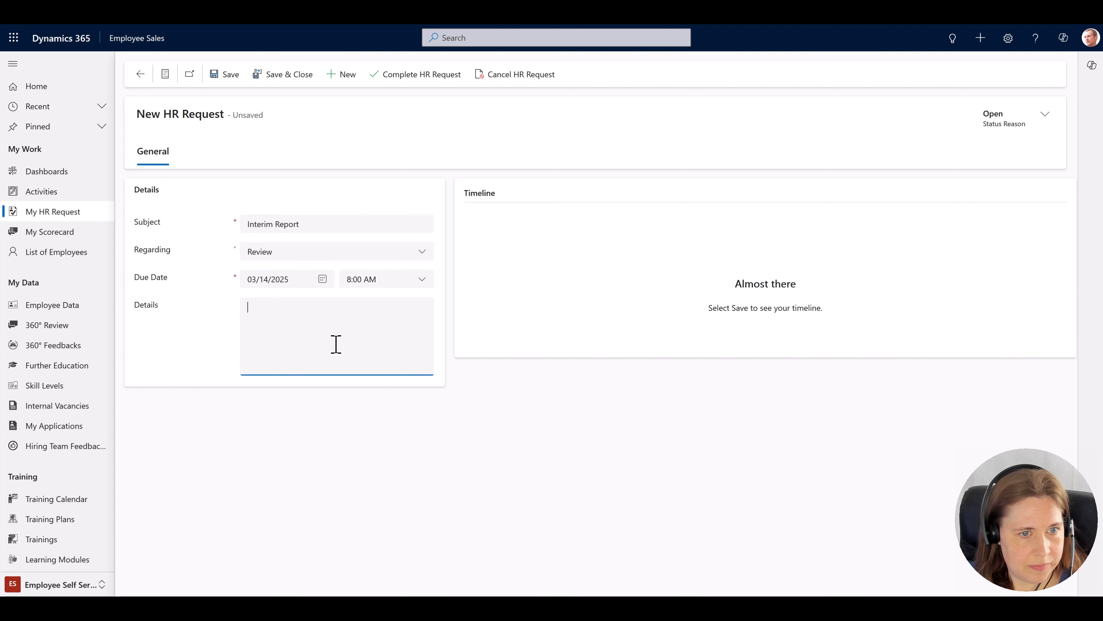
pyautogui.write('Hello Hailey, could you please prepare an interim report for my internal application. Thank you, Paul')
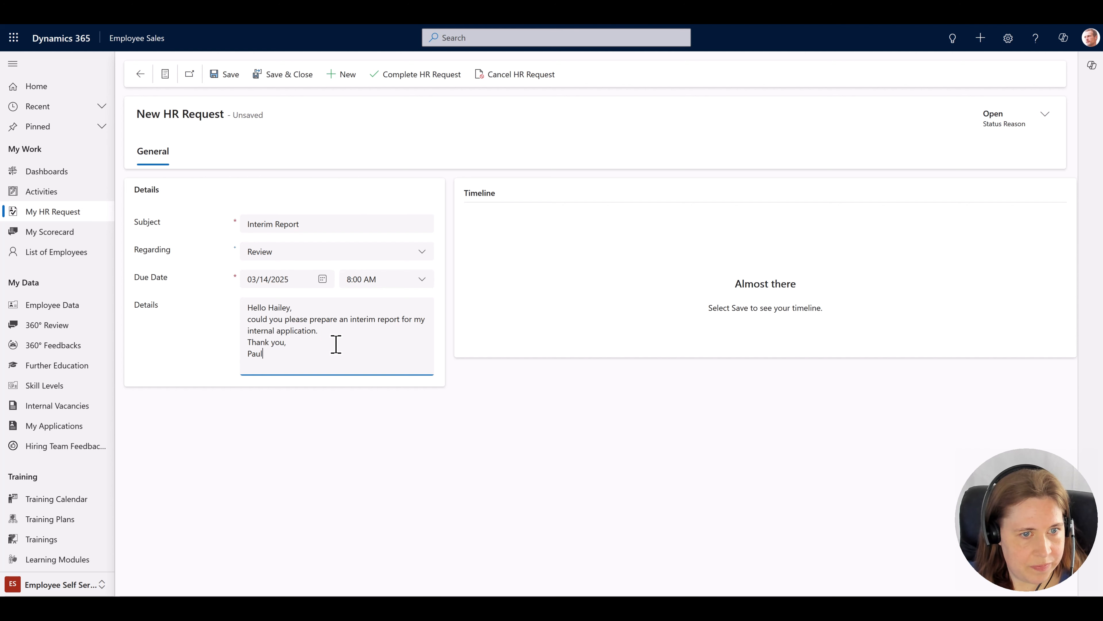
pyautogui.click(428, 445)
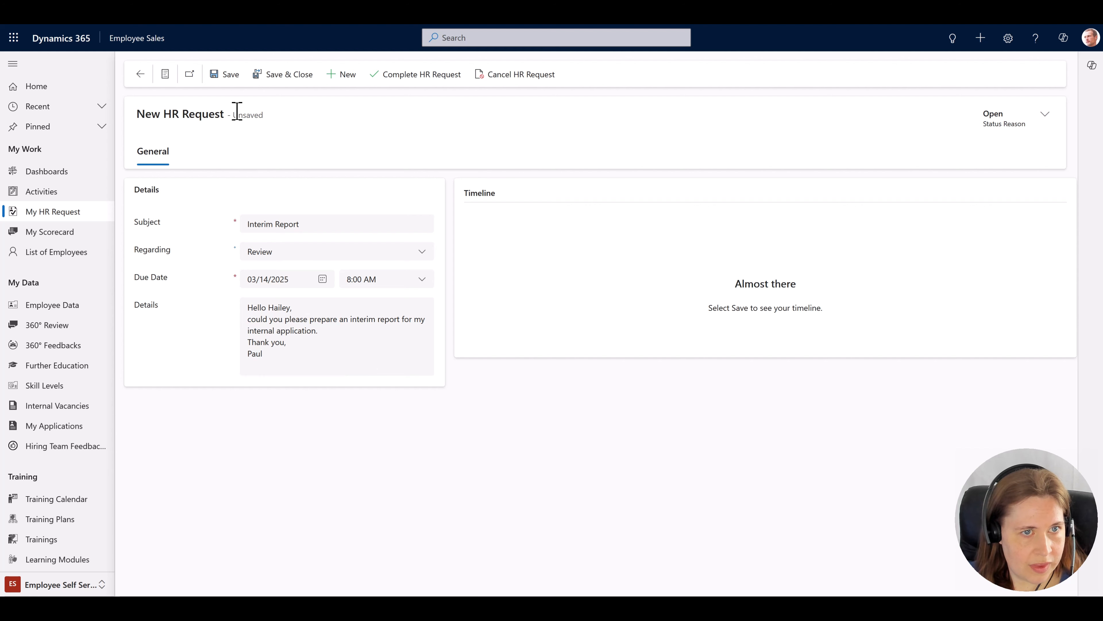
pyautogui.click(229, 75)
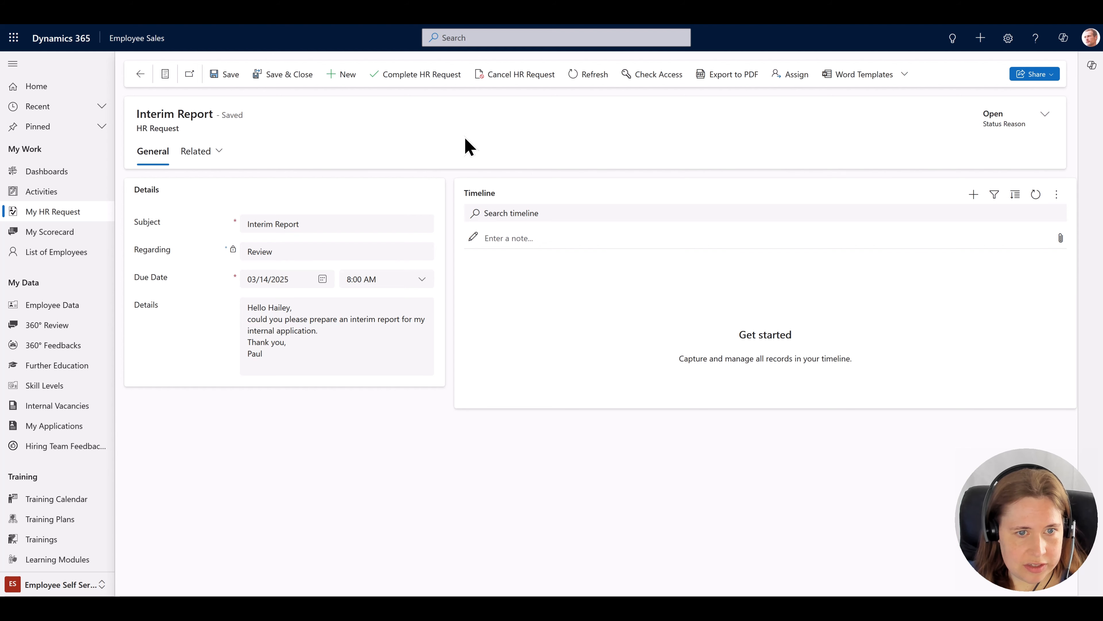
pyautogui.click(270, 76)
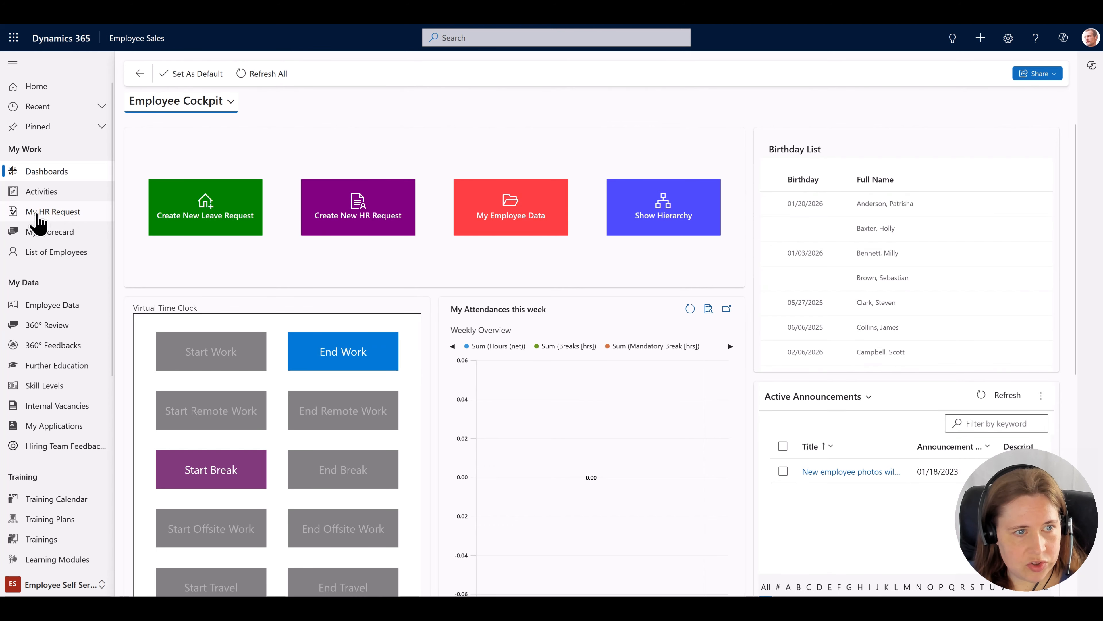
pyautogui.click(81, 214)
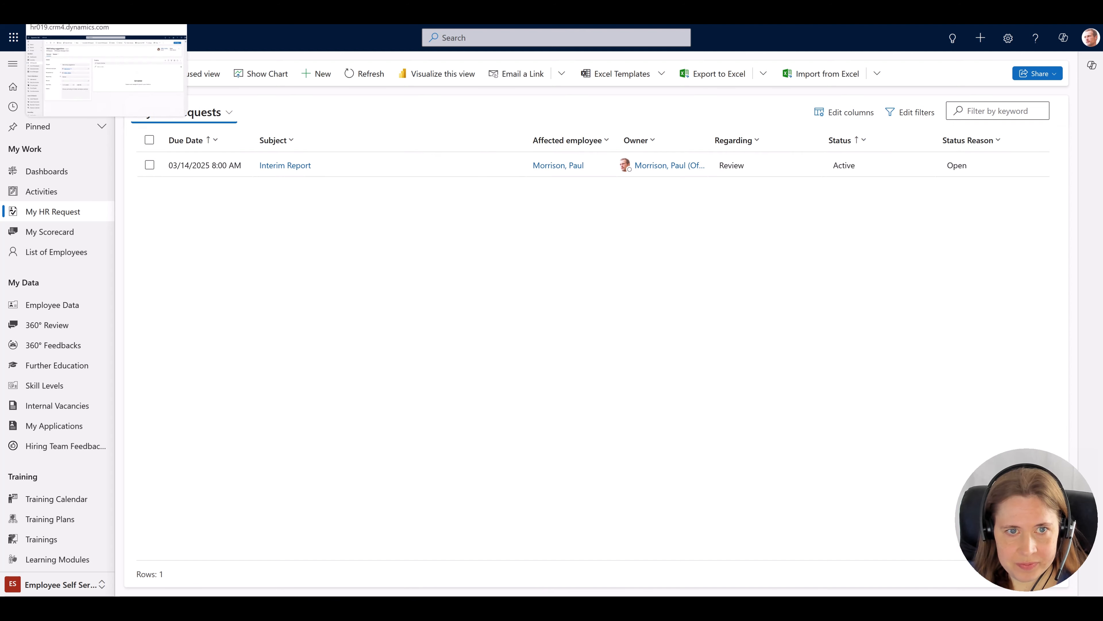
# Switch to the HR HUB, open the Interim Report request from the Active HR Request view and complete it
pyautogui.click(78, 9)
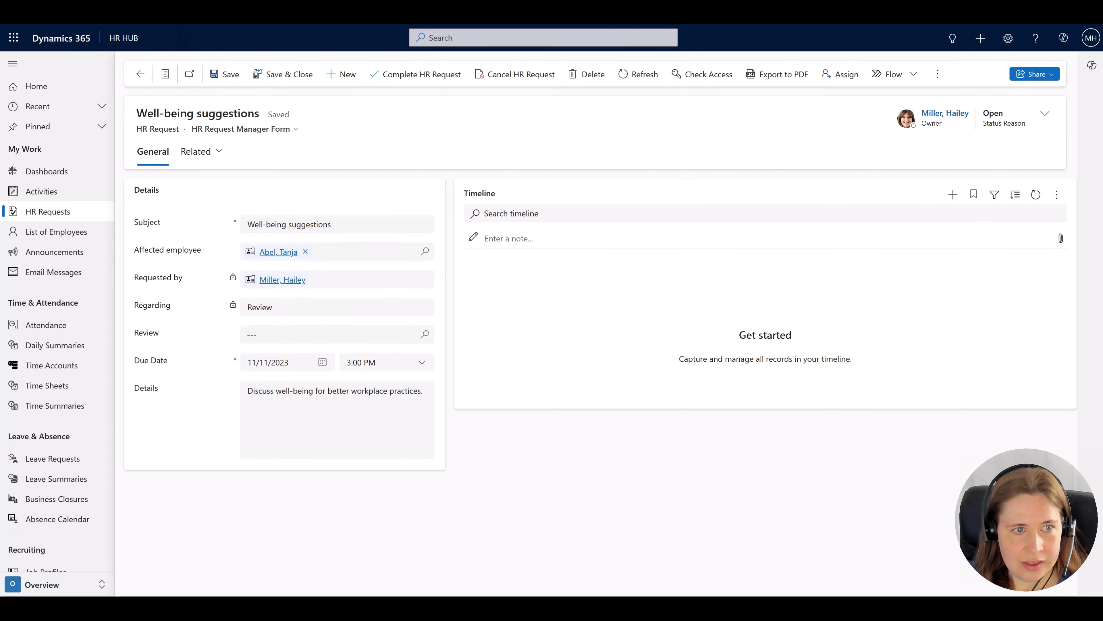
pyautogui.click(40, 176)
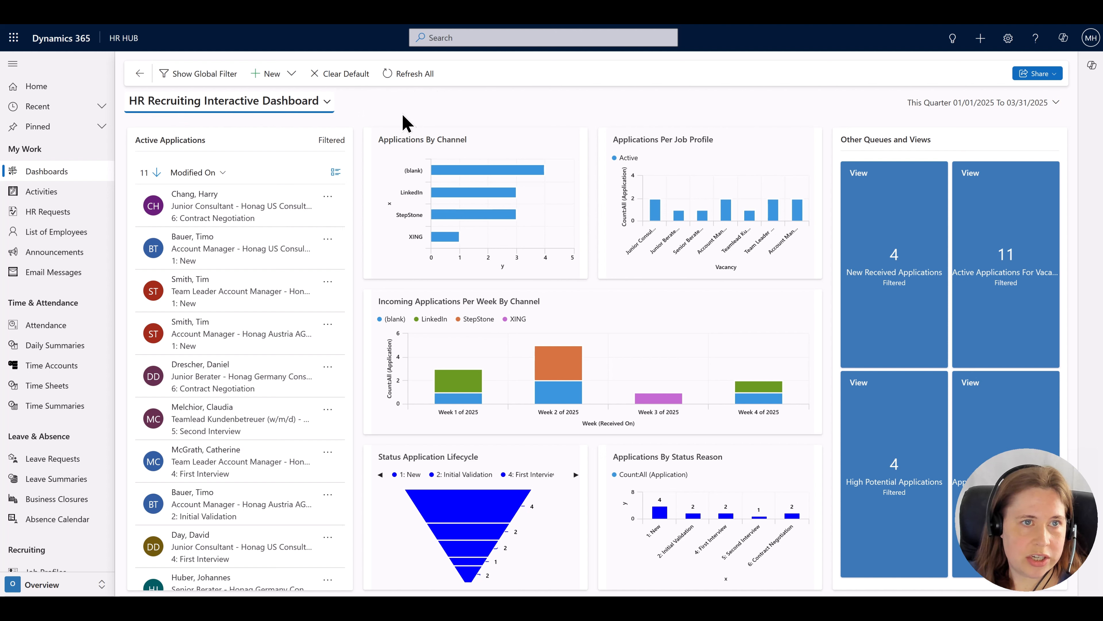
pyautogui.click(49, 212)
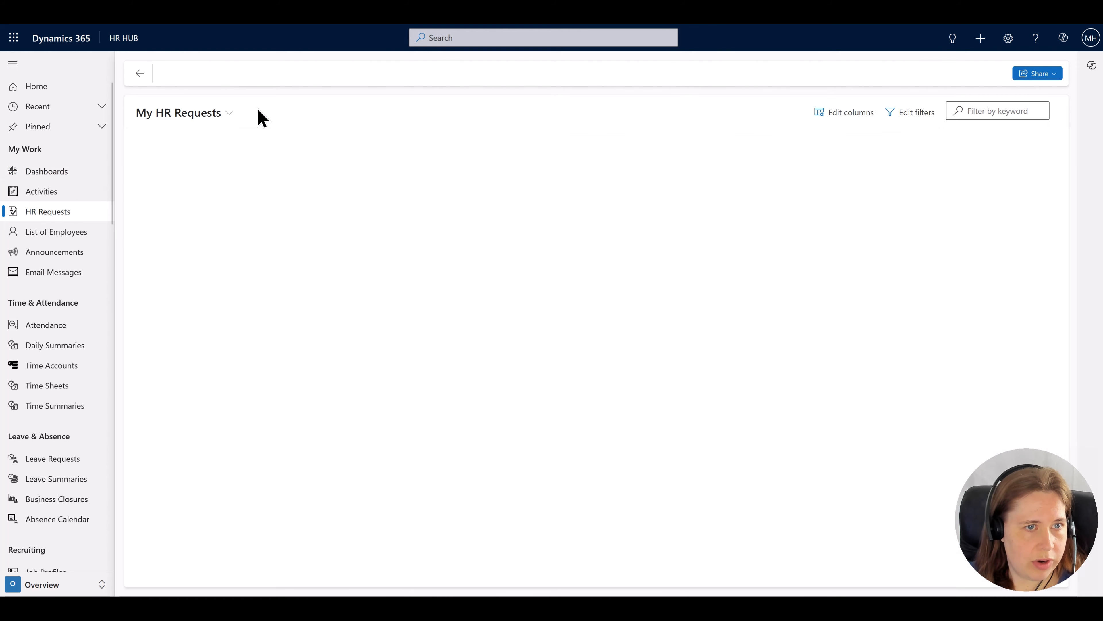
pyautogui.click(211, 118)
pyautogui.click(198, 165)
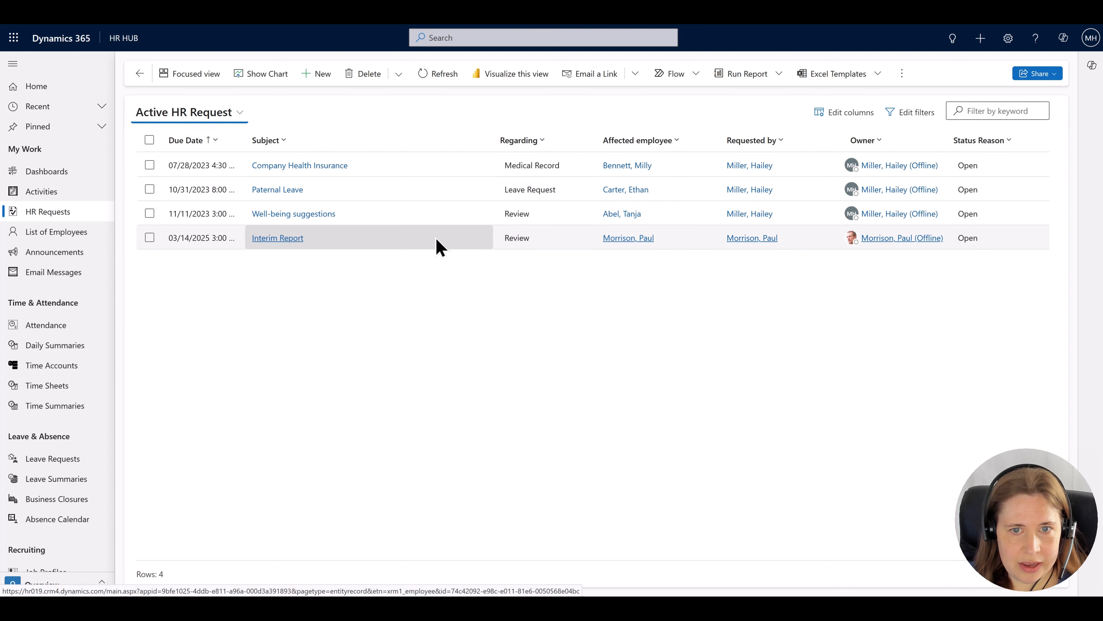
pyautogui.doubleClick(364, 239)
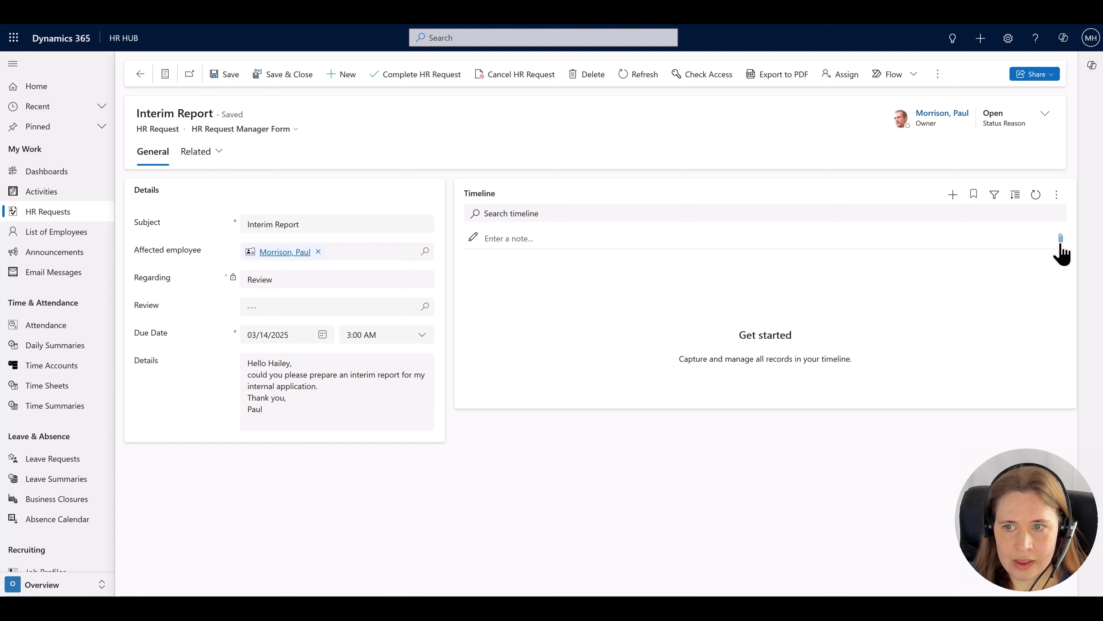
pyautogui.click(426, 77)
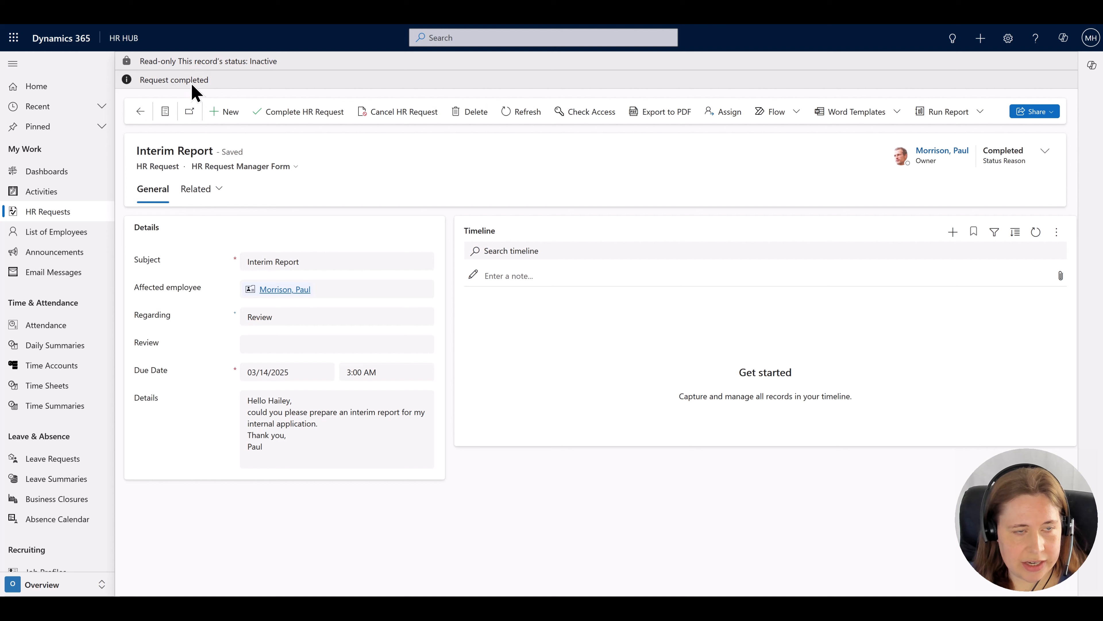
# Check the Active HR Request and Inactive HR Request views for the completed Interim Report request
pyautogui.click(70, 223)
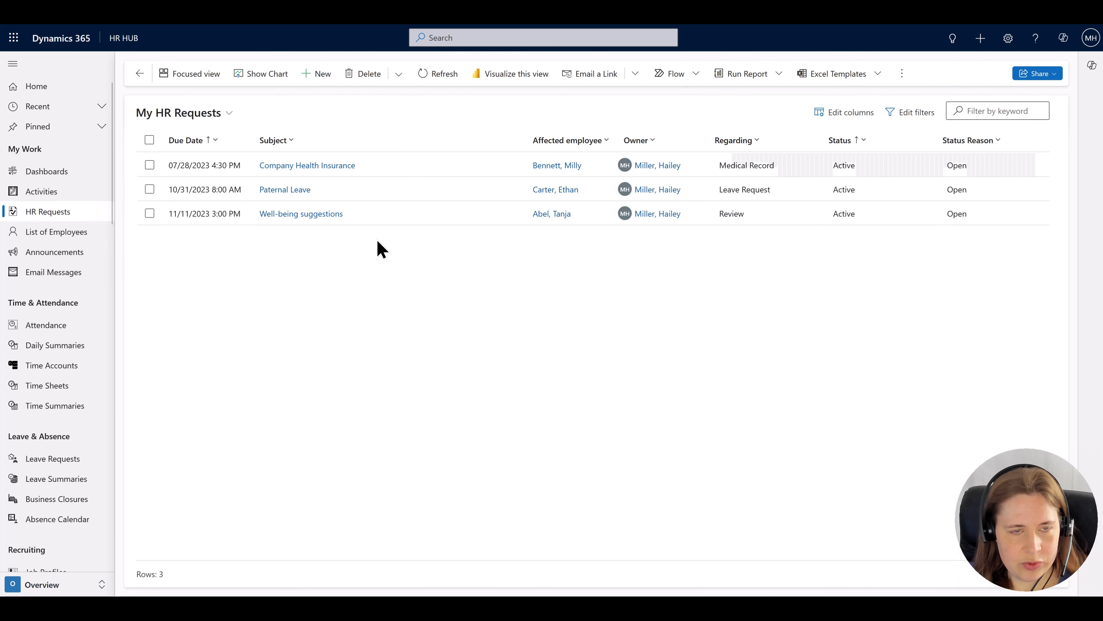
pyautogui.click(204, 114)
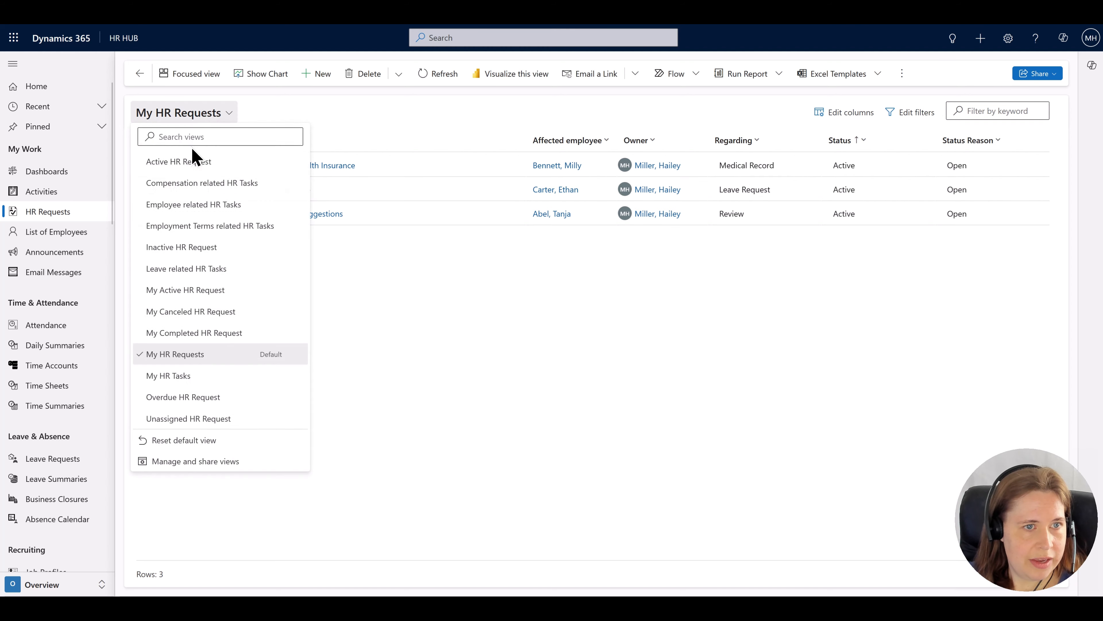
pyautogui.click(191, 162)
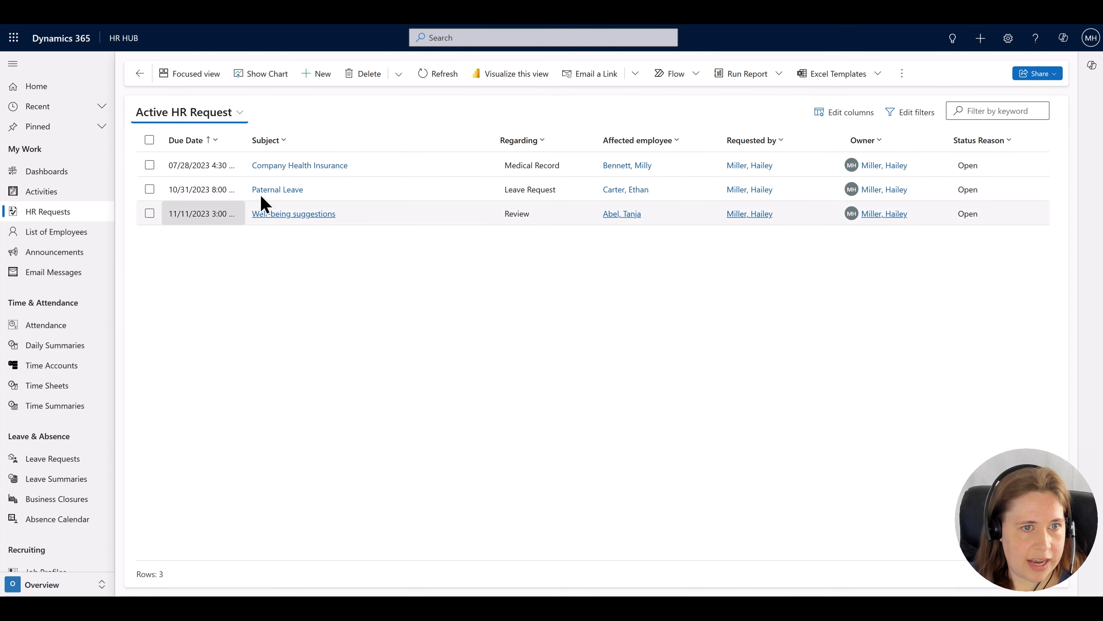
pyautogui.click(226, 114)
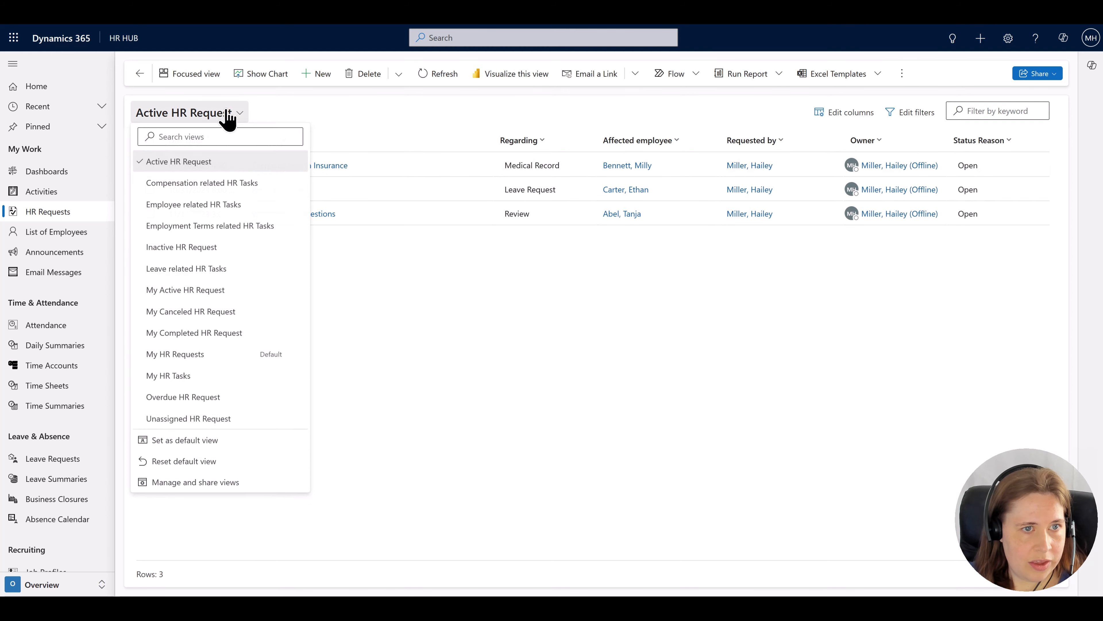
pyautogui.click(207, 247)
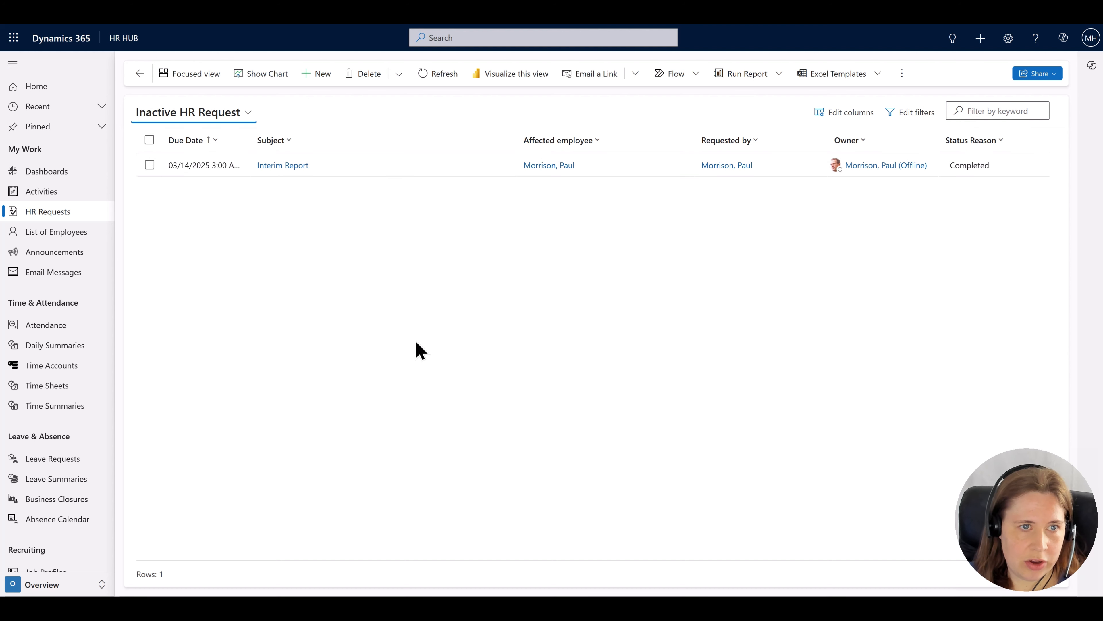
# Switch to Employee Sales, refresh the My HR Requests list and open the Interim Report request to check its status
pyautogui.click(46, 173)
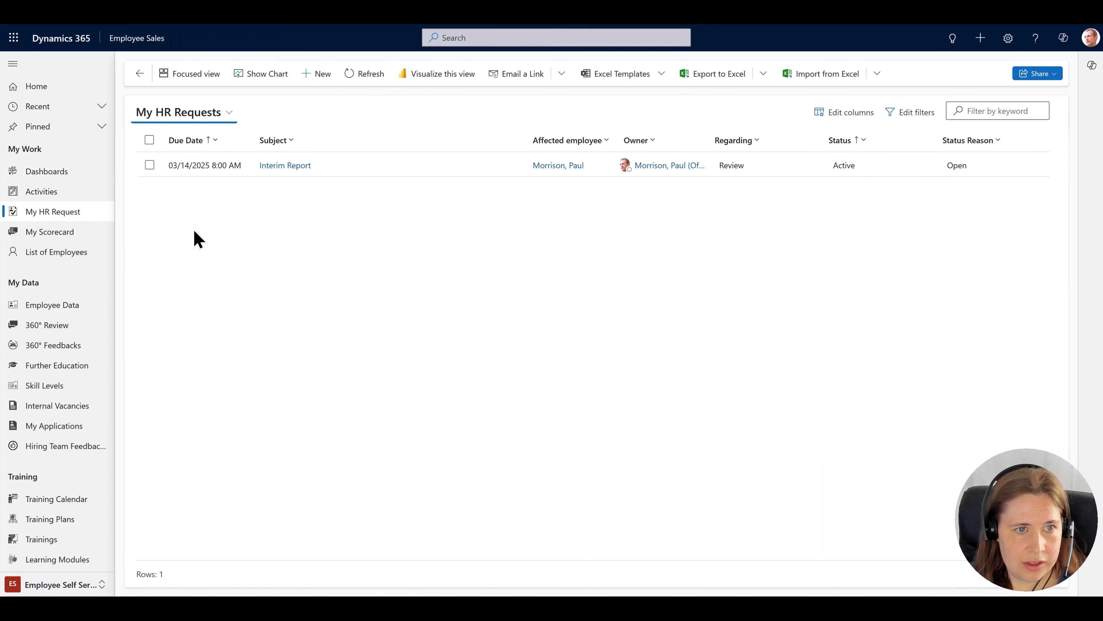
pyautogui.click(368, 79)
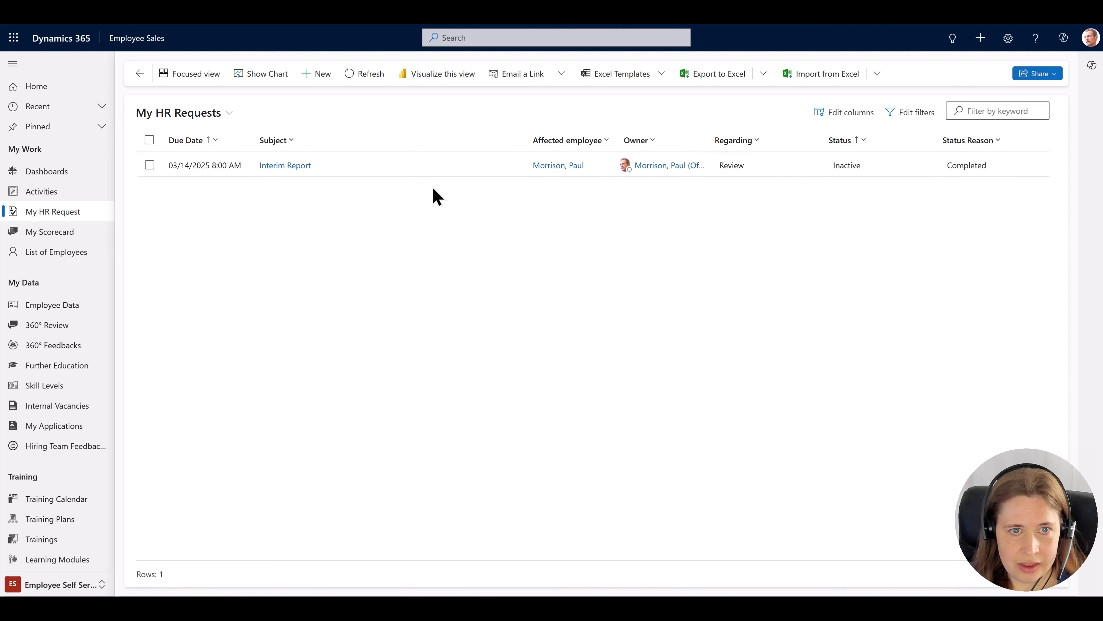
pyautogui.doubleClick(393, 174)
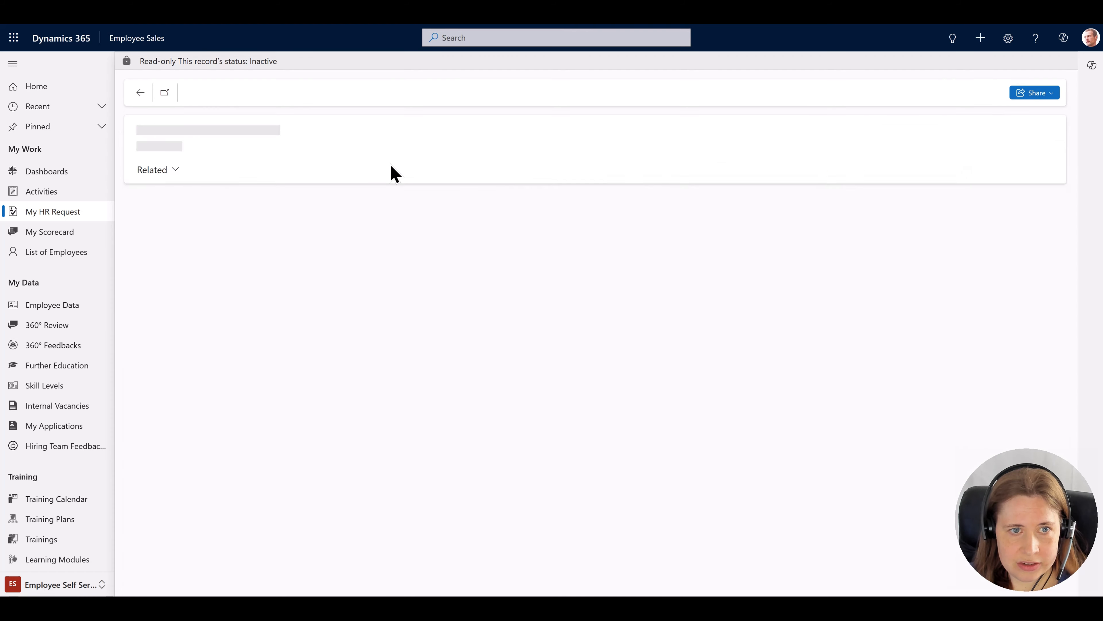
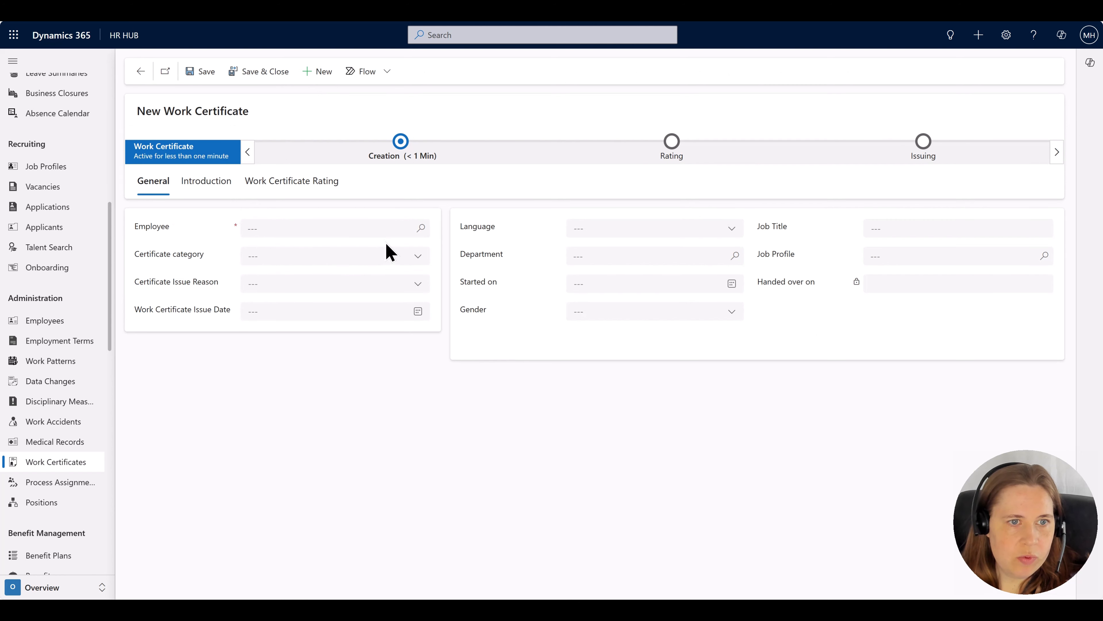
# Choose the Honag Schweiz Training AG employee for the new work certificate in the HR HUB and save the record
pyautogui.click(421, 230)
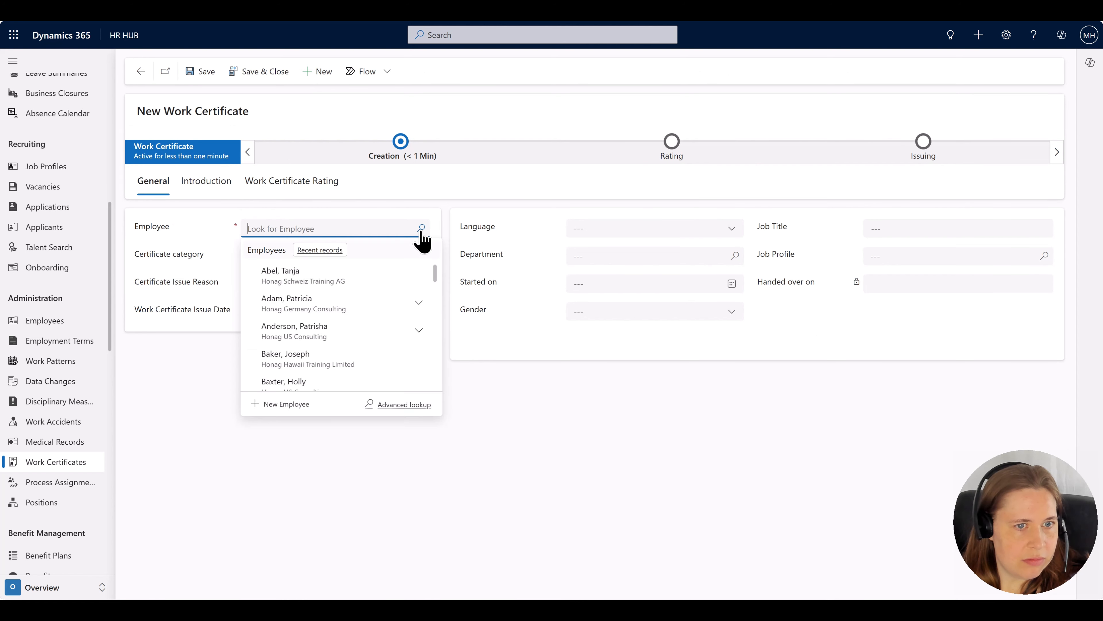
pyautogui.click(298, 277)
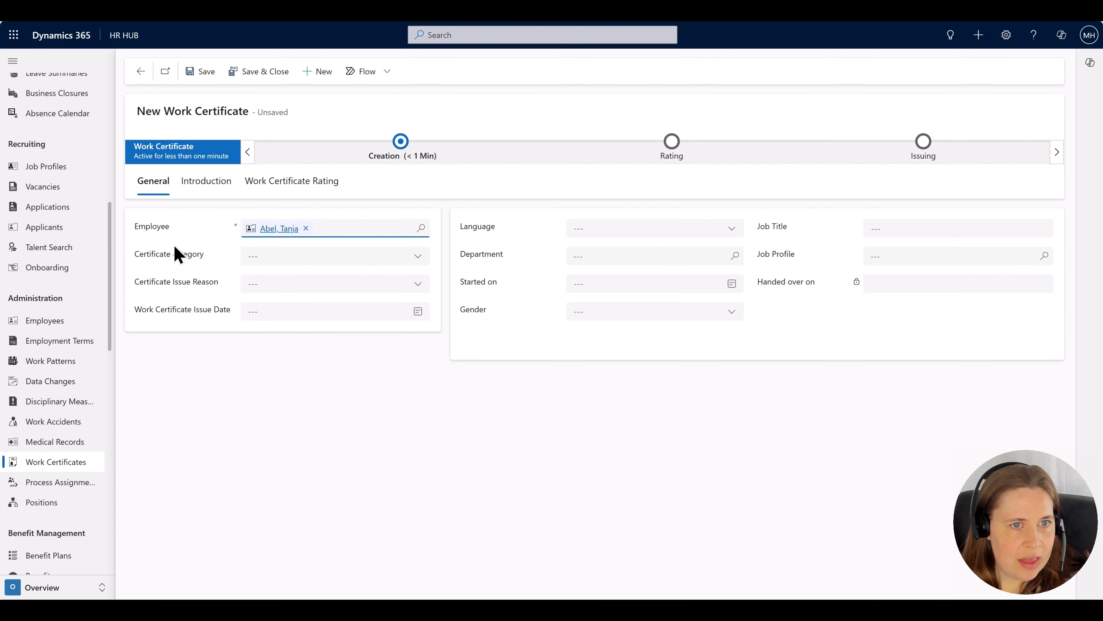
pyautogui.click(213, 72)
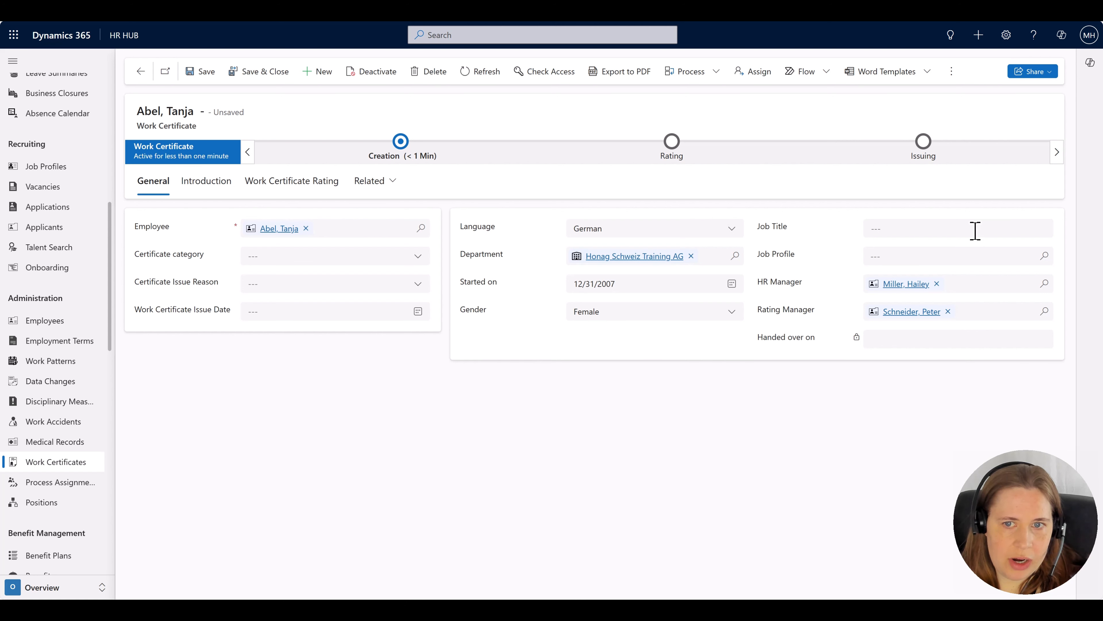
# Set the work certificate's job title to HR Manager and its job profile to Werkstudent HR
pyautogui.click(942, 231)
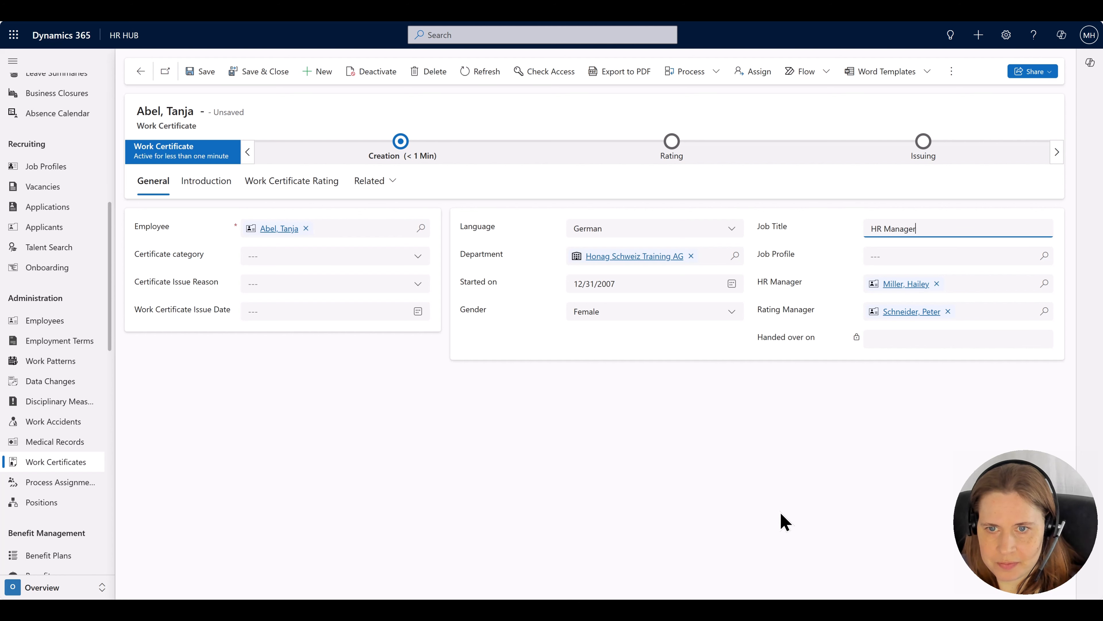
pyautogui.click(1039, 256)
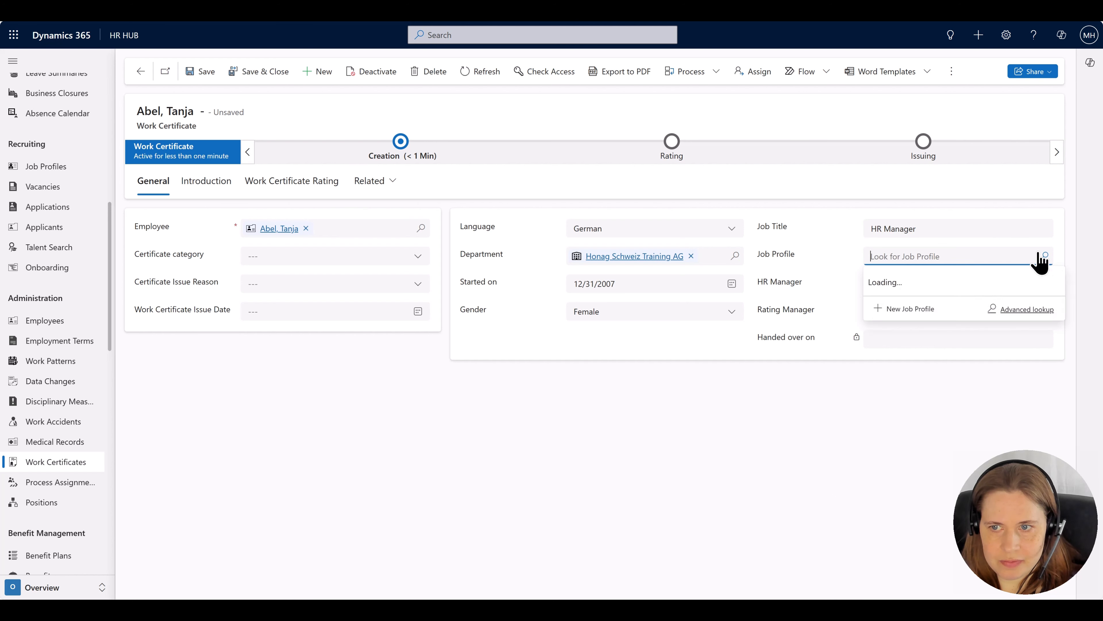
pyautogui.scroll(-5, 993, 317)
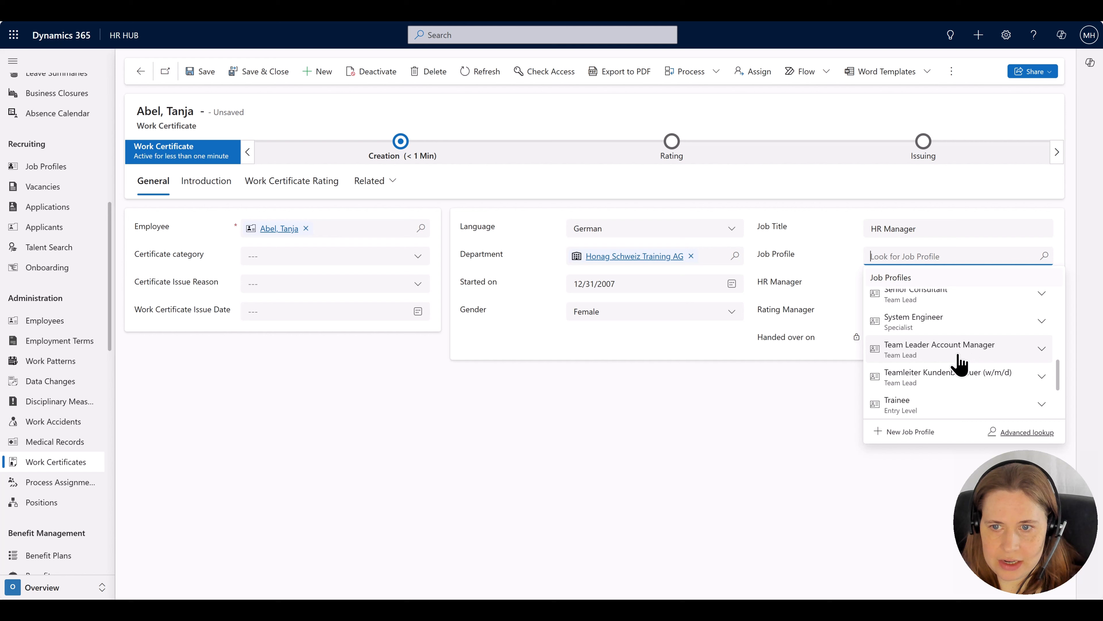
pyautogui.scroll(-3, 954, 362)
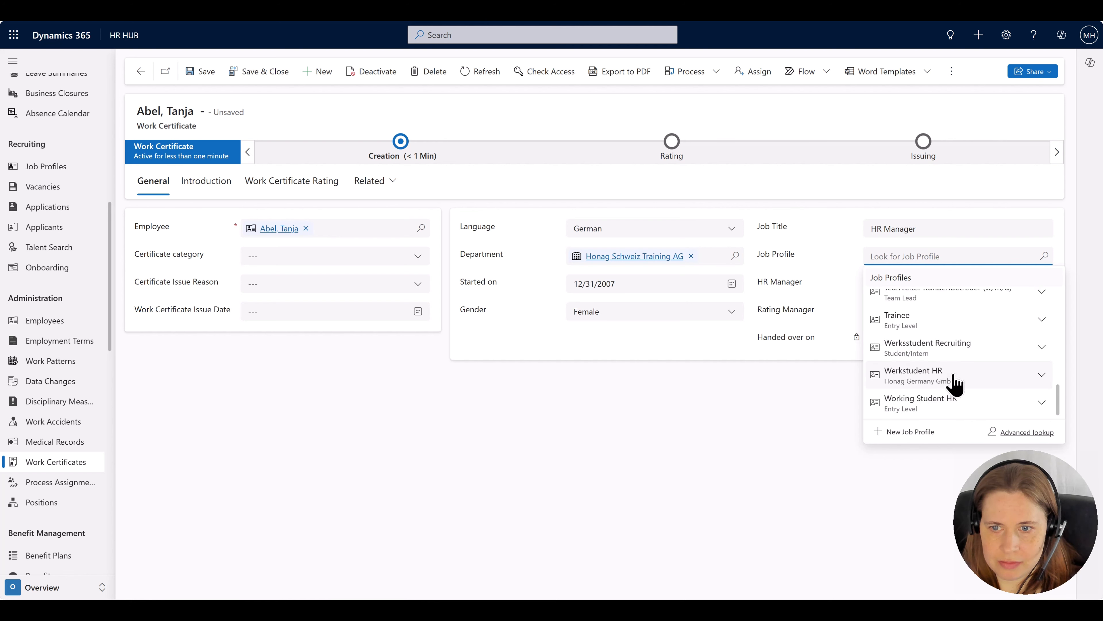
pyautogui.click(957, 383)
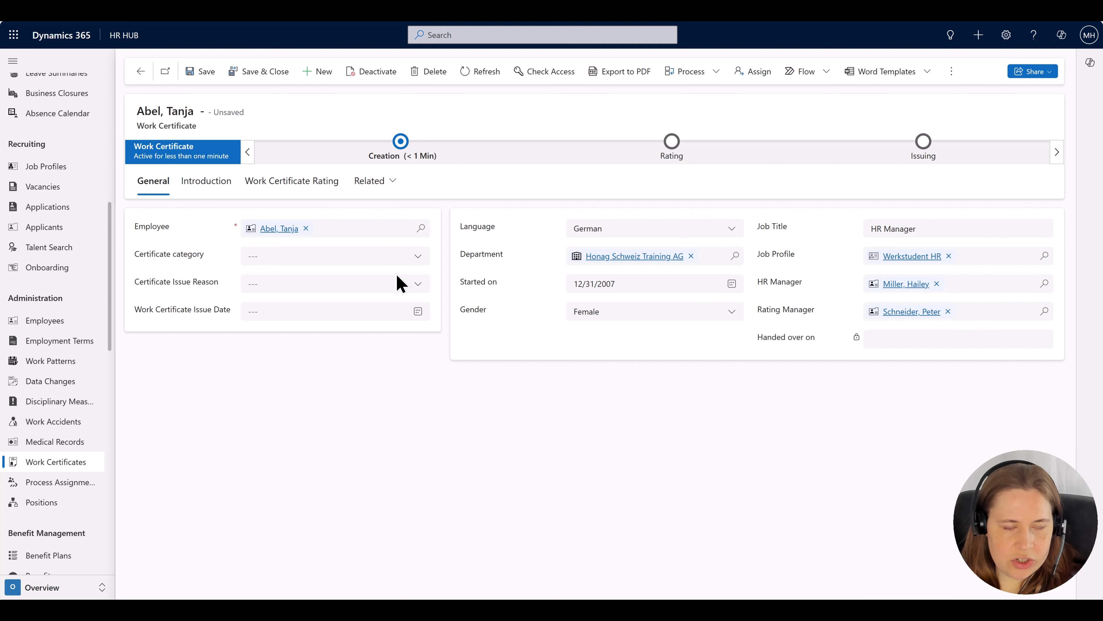
# Set the certificate category to Leaving Certificate, the issue reason to Requested by employee and the issue date to 02/14/2025, and save the record
pyautogui.click(325, 259)
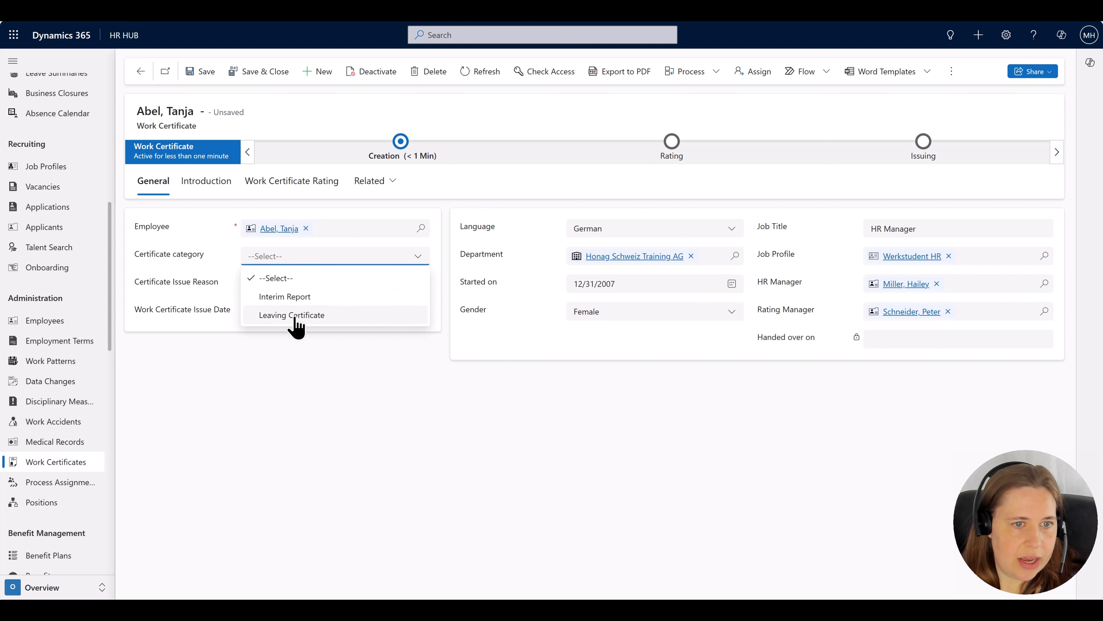
pyautogui.click(348, 321)
pyautogui.click(399, 282)
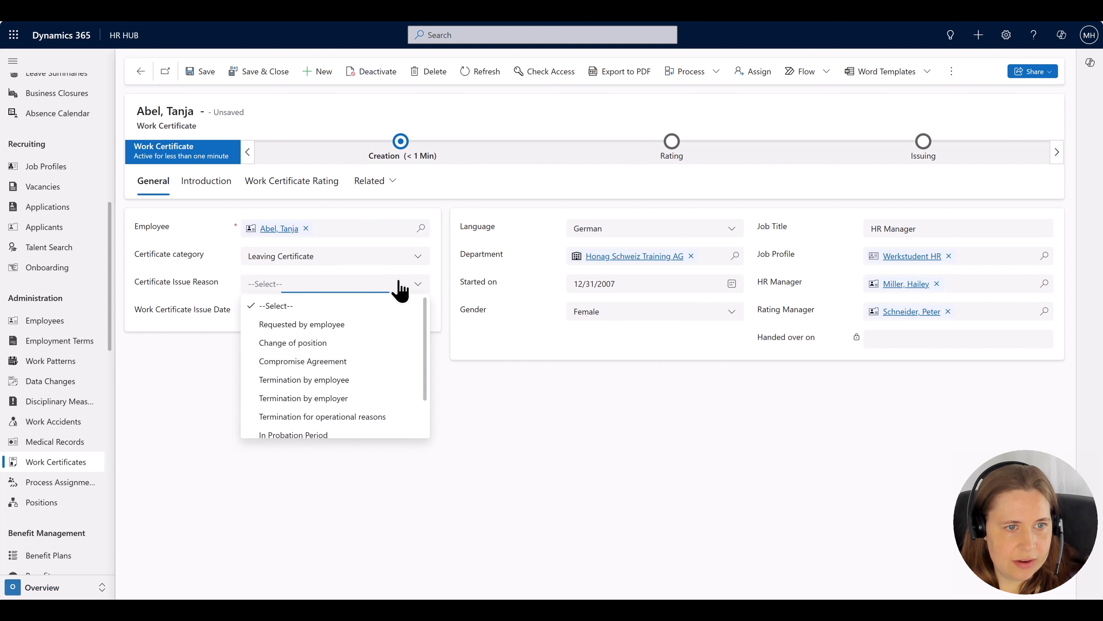
pyautogui.click(370, 325)
pyautogui.click(418, 312)
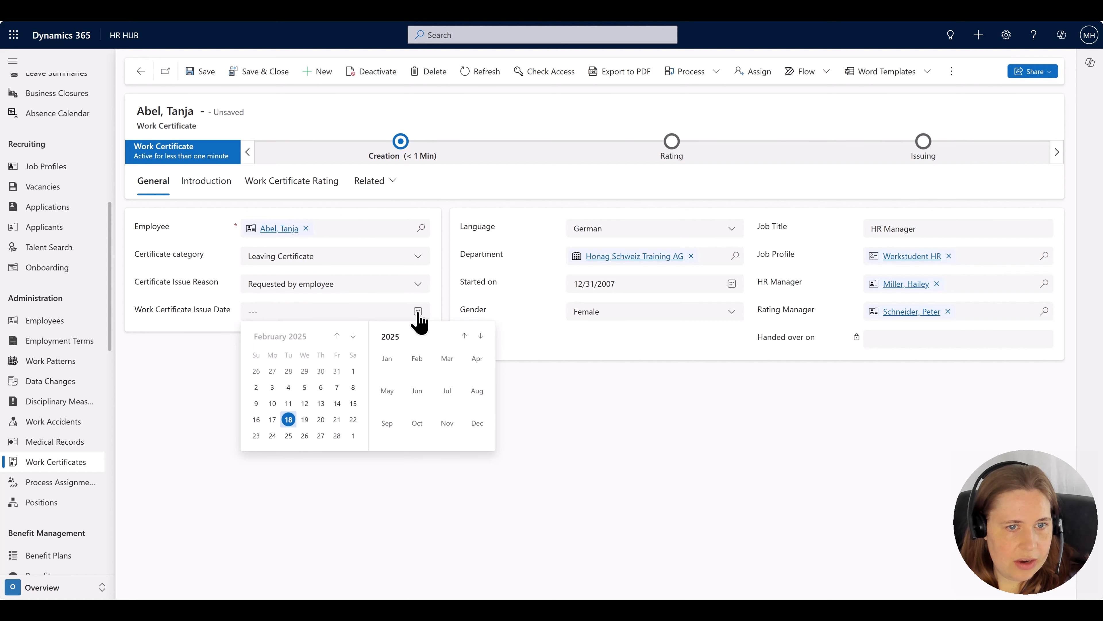
pyautogui.click(337, 403)
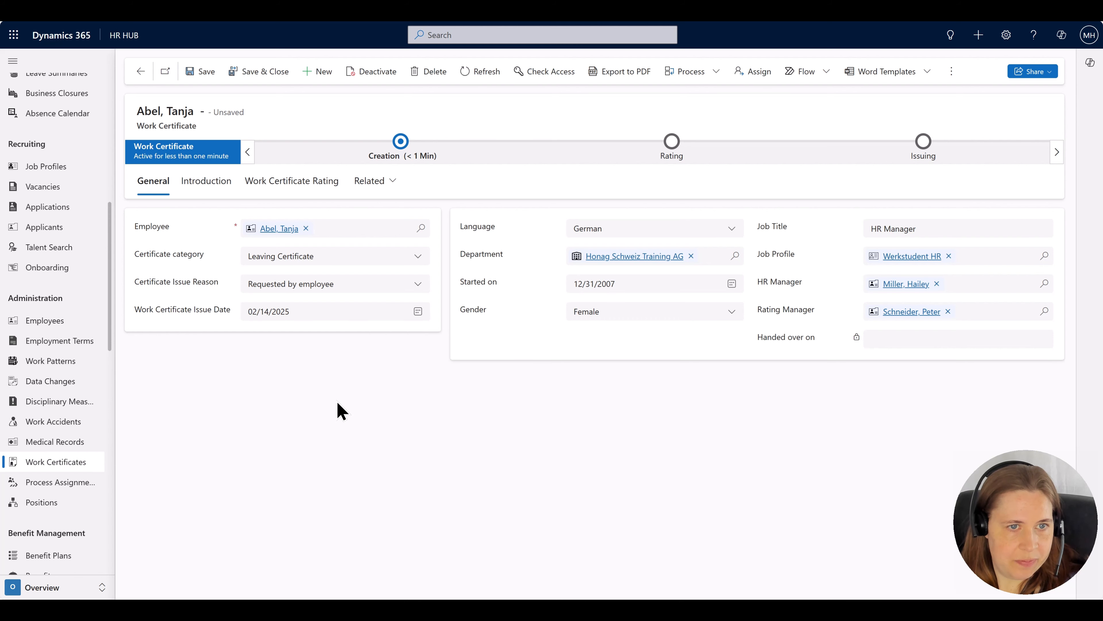
pyautogui.click(204, 73)
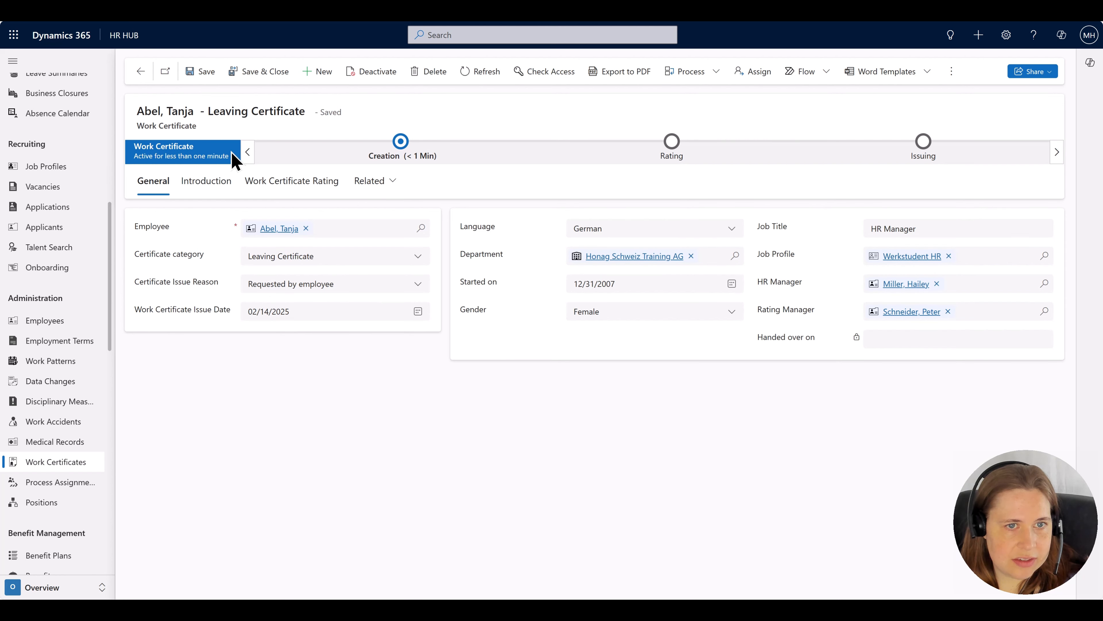
# Review the certificate's introduction texts, and rate Expertise 2 (Very Good) and Motivation 1 (Excellent)
pyautogui.click(202, 194)
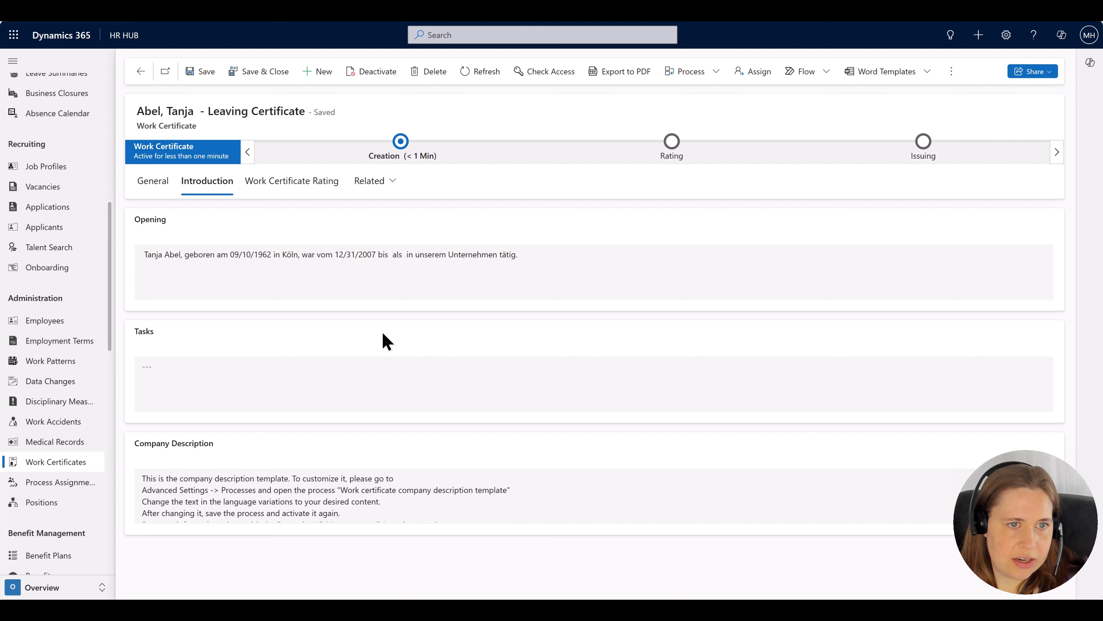
pyautogui.click(288, 182)
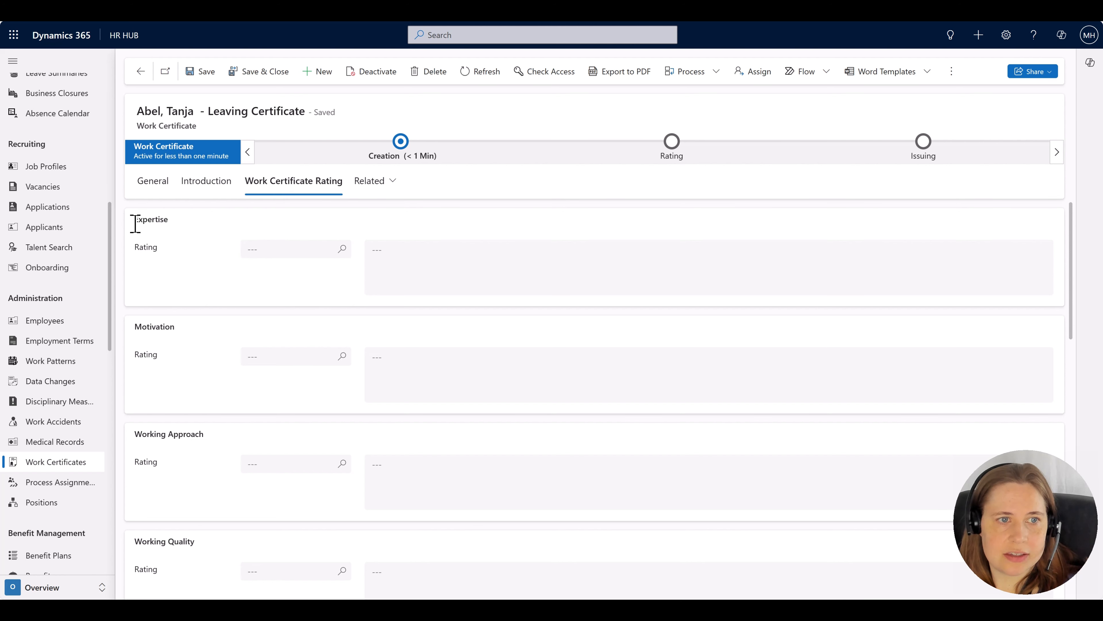
pyautogui.click(343, 250)
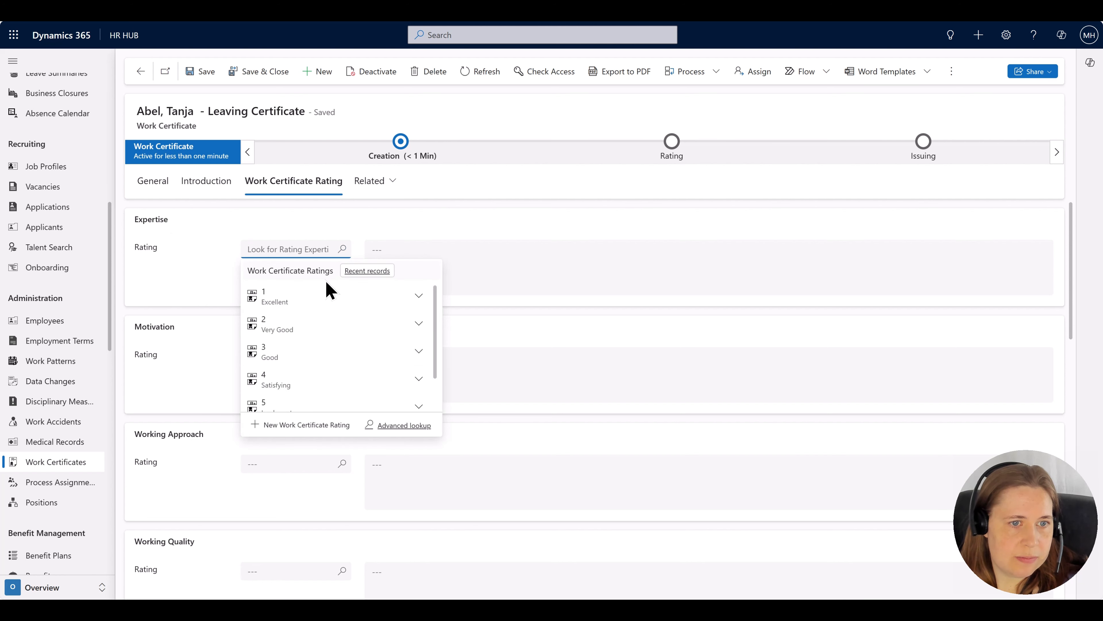
pyautogui.click(299, 325)
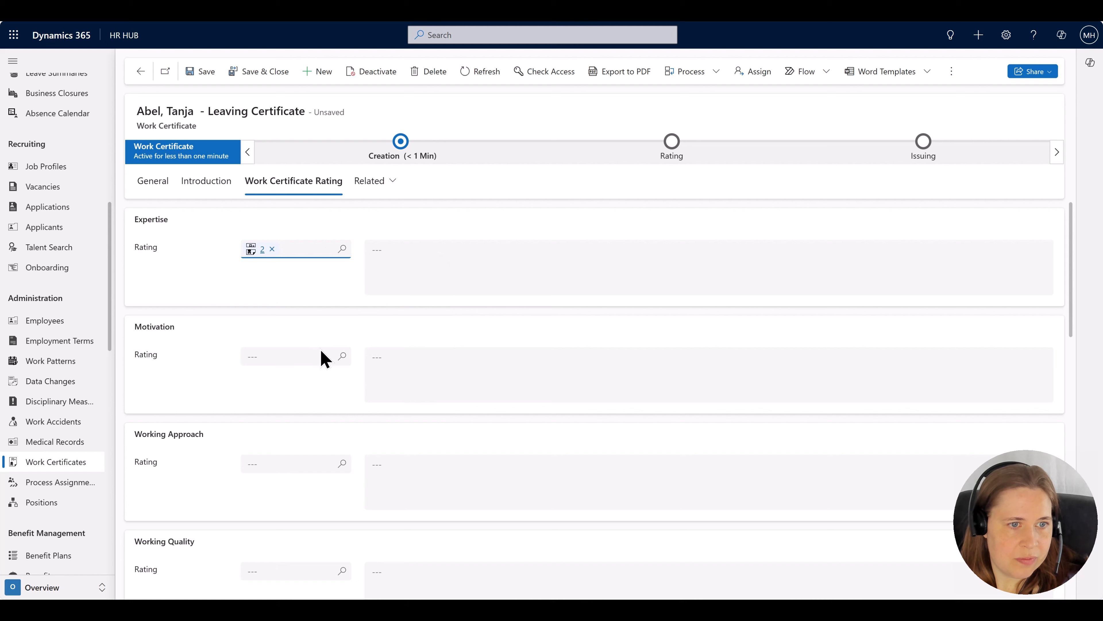
pyautogui.click(341, 358)
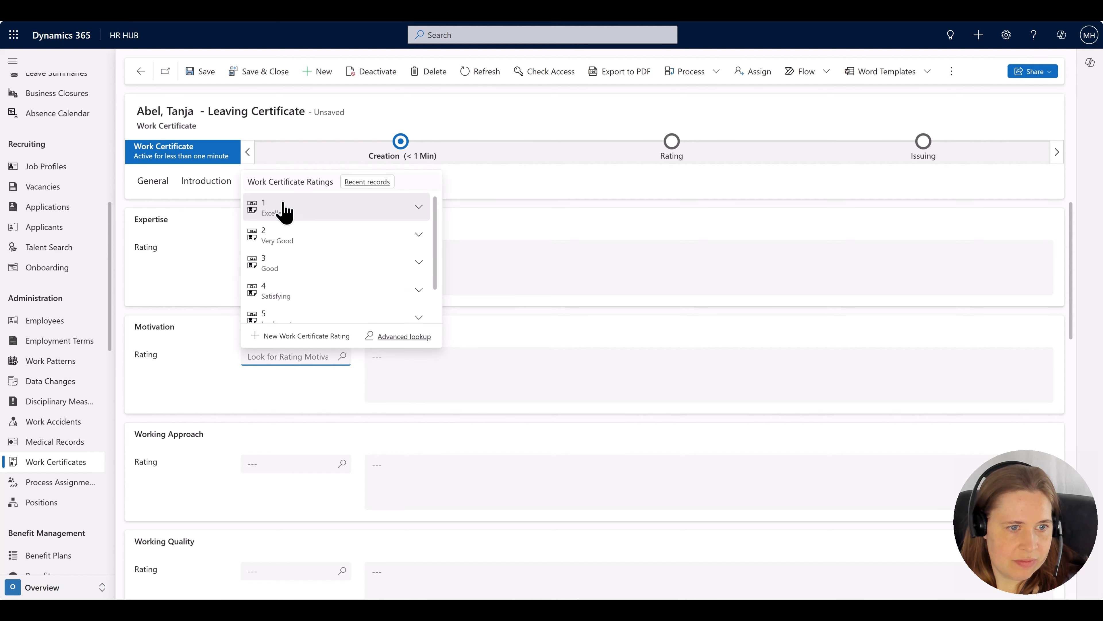
pyautogui.click(265, 207)
# Rate both Working Approach and Working Quality 2 (Very Good) in the work certificate rating
pyautogui.scroll(-3, 237, 343)
pyautogui.click(343, 356)
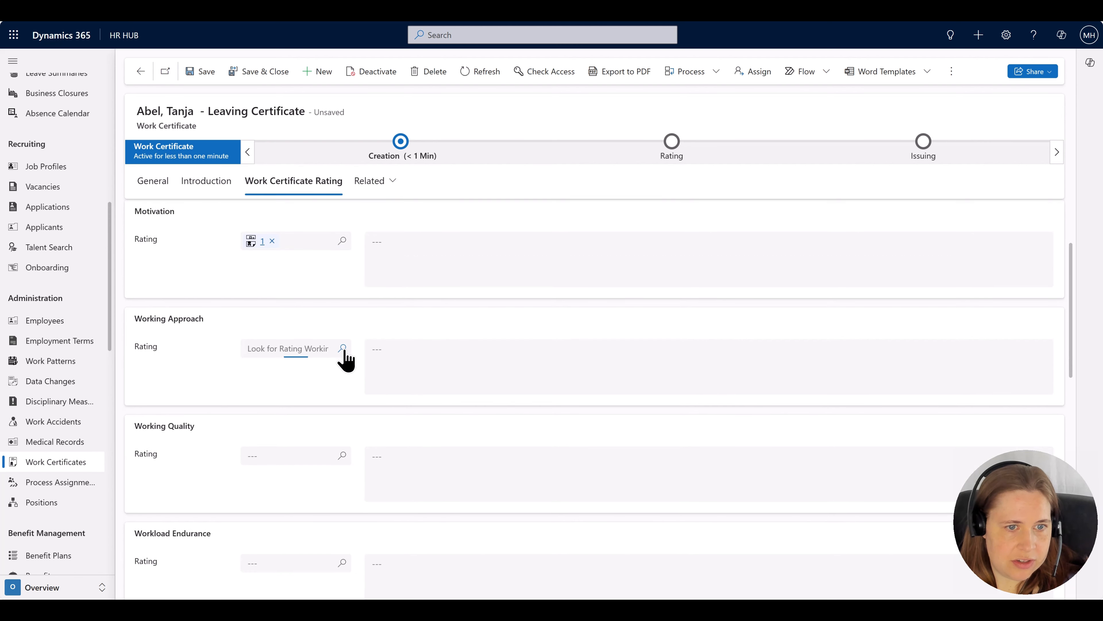
pyautogui.click(278, 227)
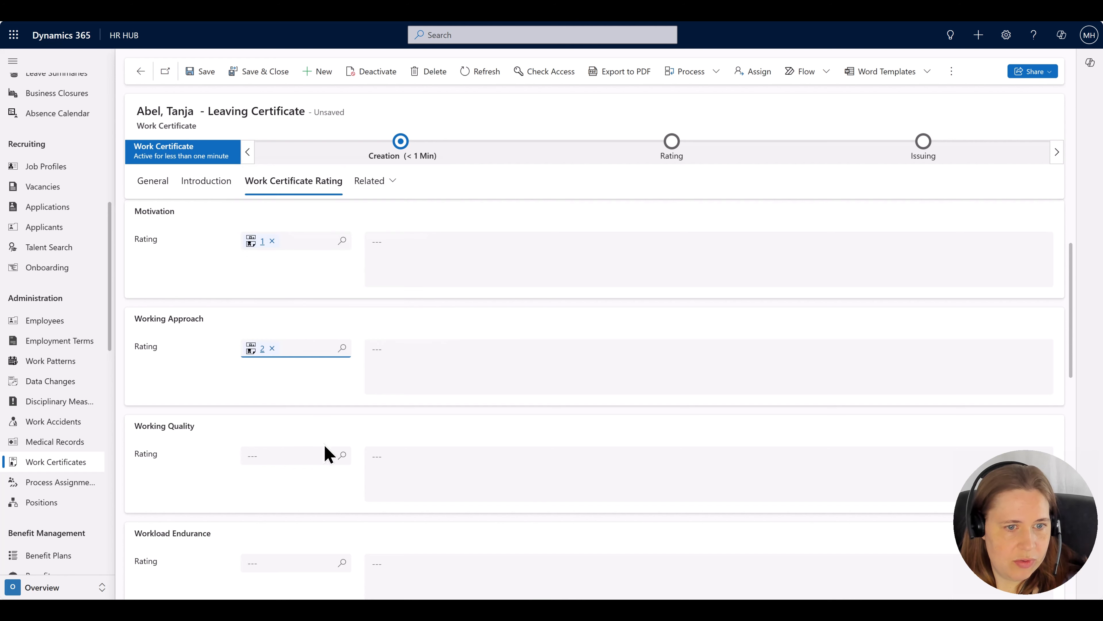
pyautogui.click(335, 455)
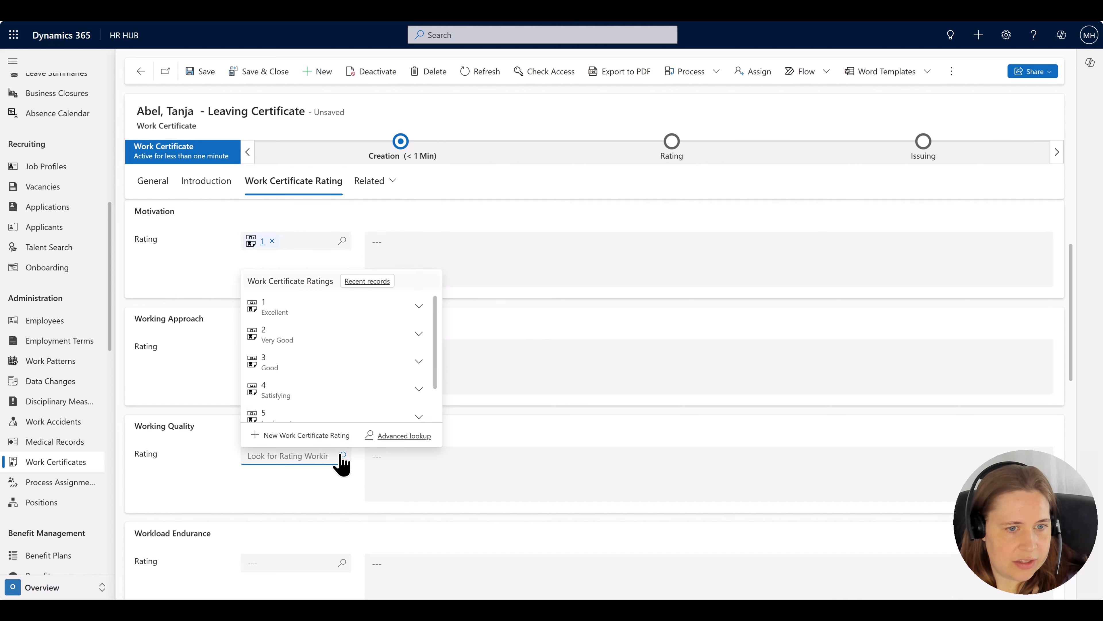
pyautogui.click(305, 337)
# Rate Workload Endurance 3 (Good) and Overall Assessment 1 (Excellent), leaving the Leadership rating empty
pyautogui.scroll(-1, 307, 337)
pyautogui.scroll(-3, 308, 337)
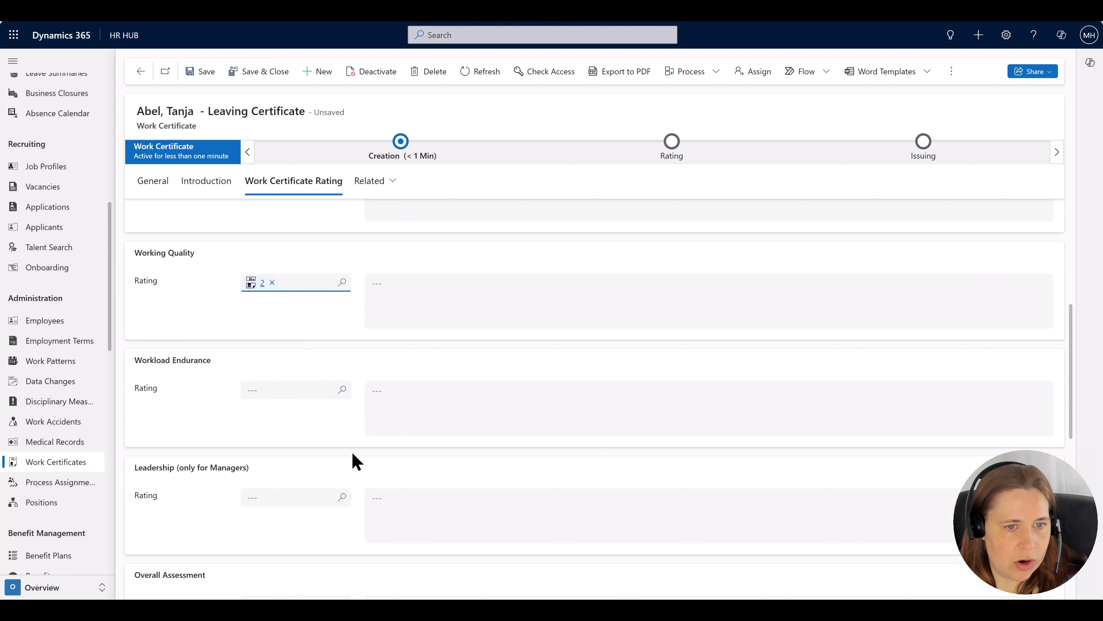
pyautogui.click(341, 394)
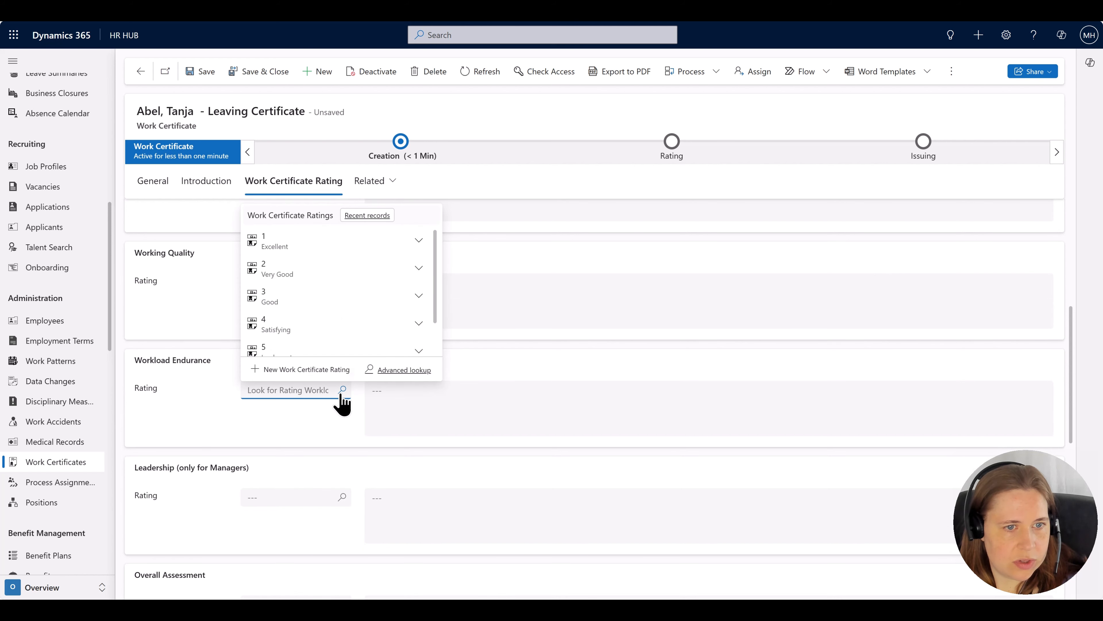
pyautogui.click(320, 300)
pyautogui.scroll(-3, 339, 369)
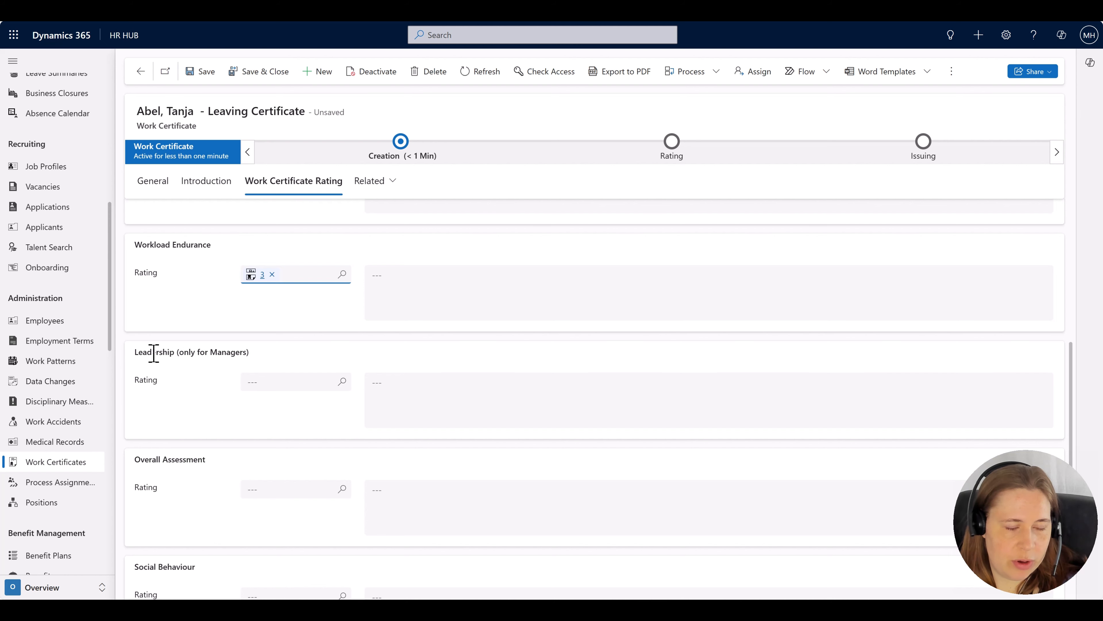
pyautogui.scroll(-3, 288, 352)
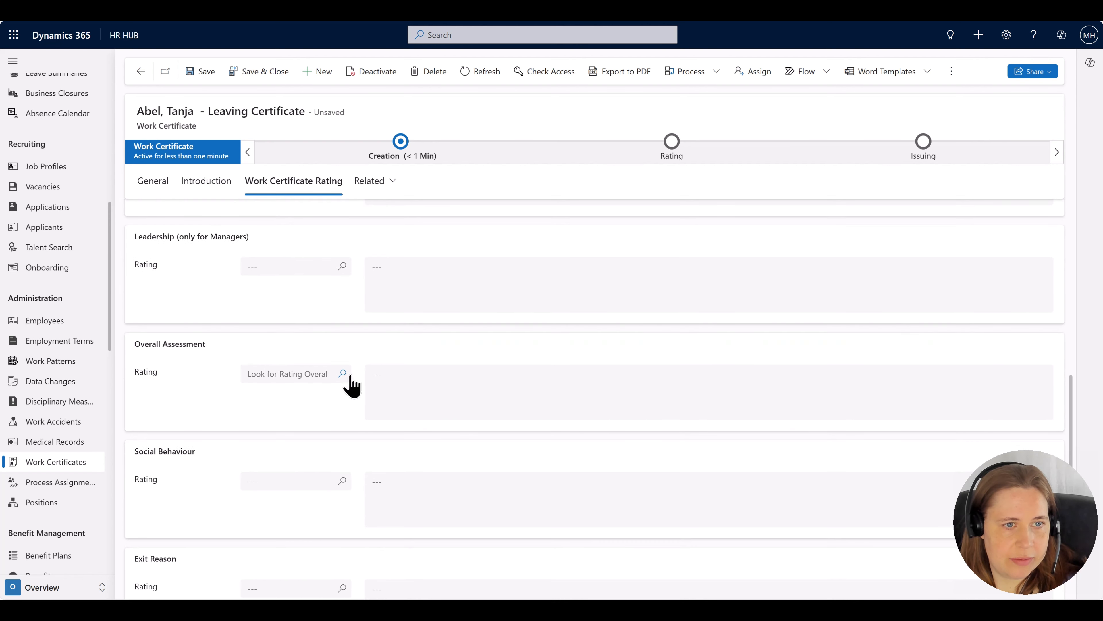
pyautogui.click(347, 376)
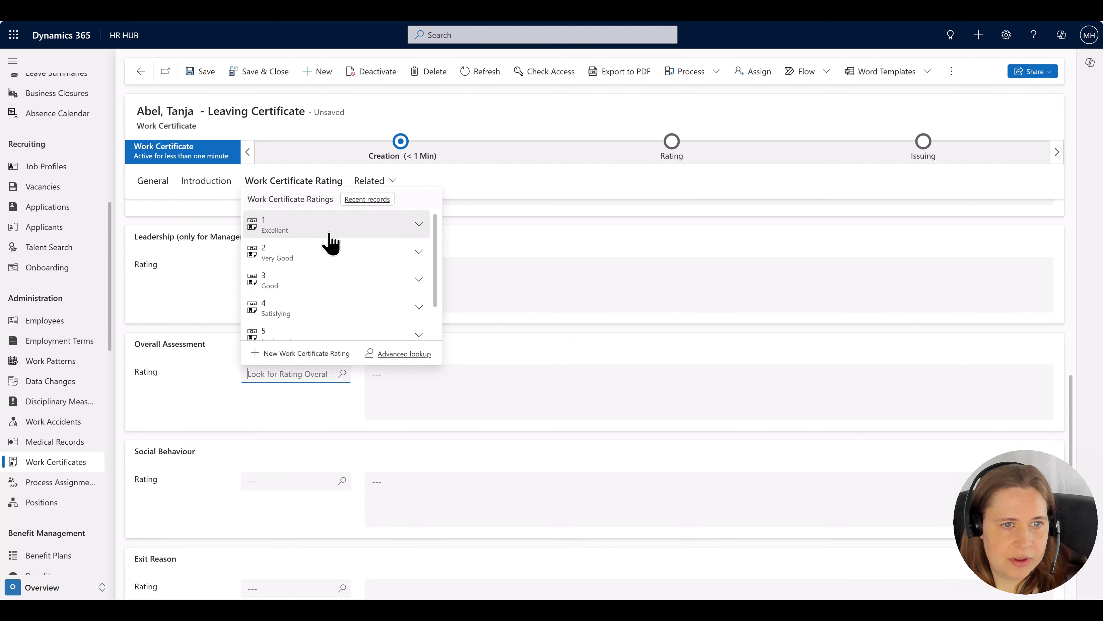
pyautogui.click(331, 244)
# Rate Social Behaviour 1 and choose Selbst gekündigt as the Exit Reason rating
pyautogui.scroll(-2, 304, 452)
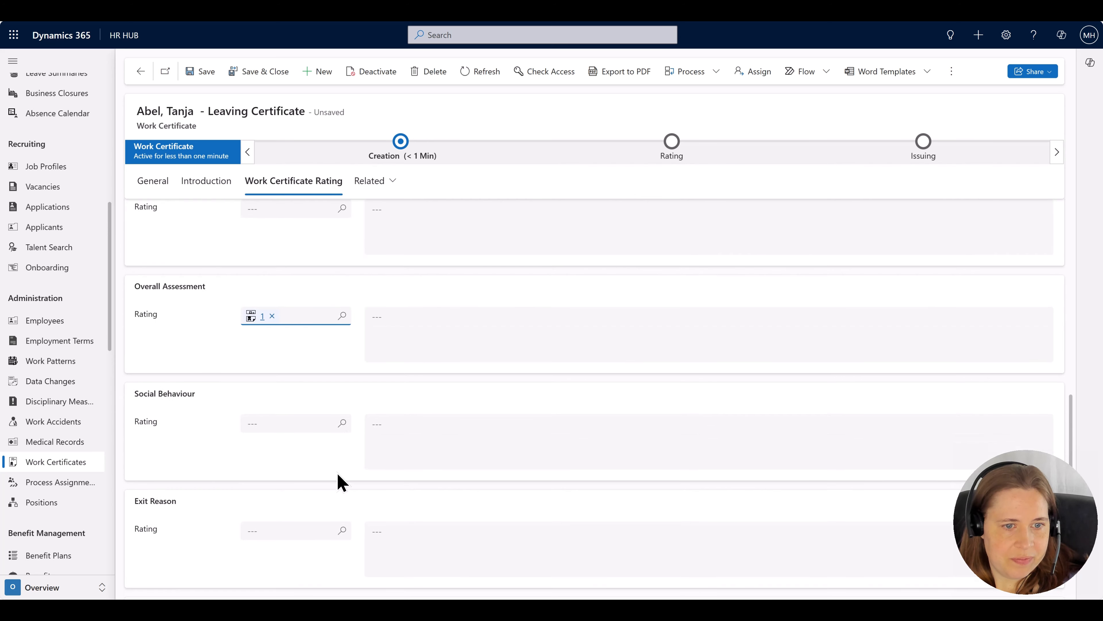
pyautogui.click(346, 426)
pyautogui.click(329, 276)
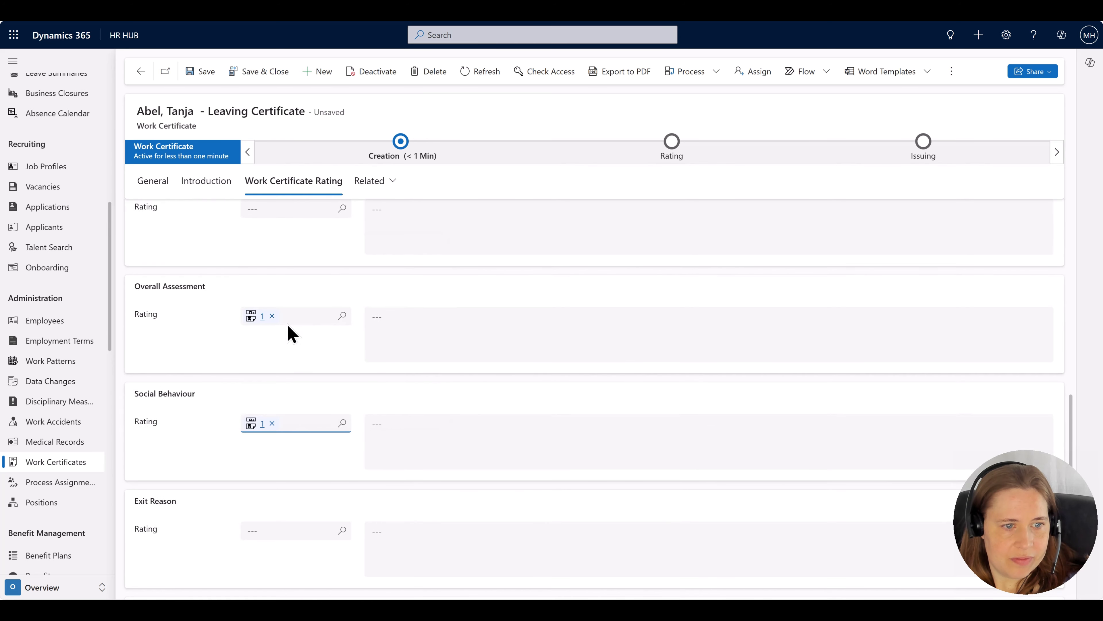
pyautogui.scroll(-2, 209, 363)
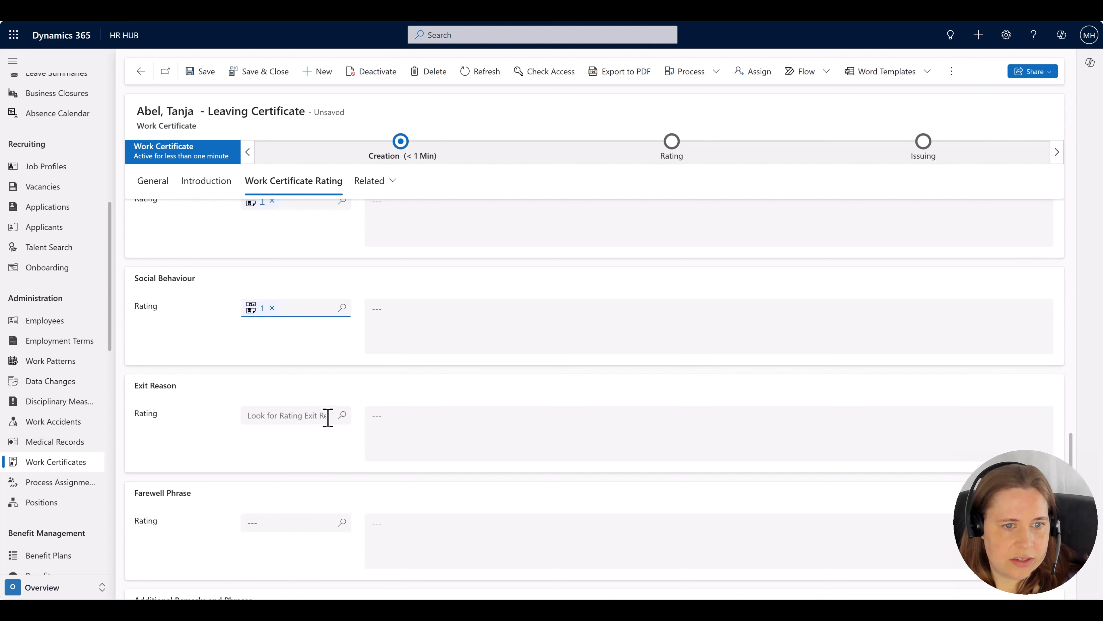
pyautogui.click(342, 416)
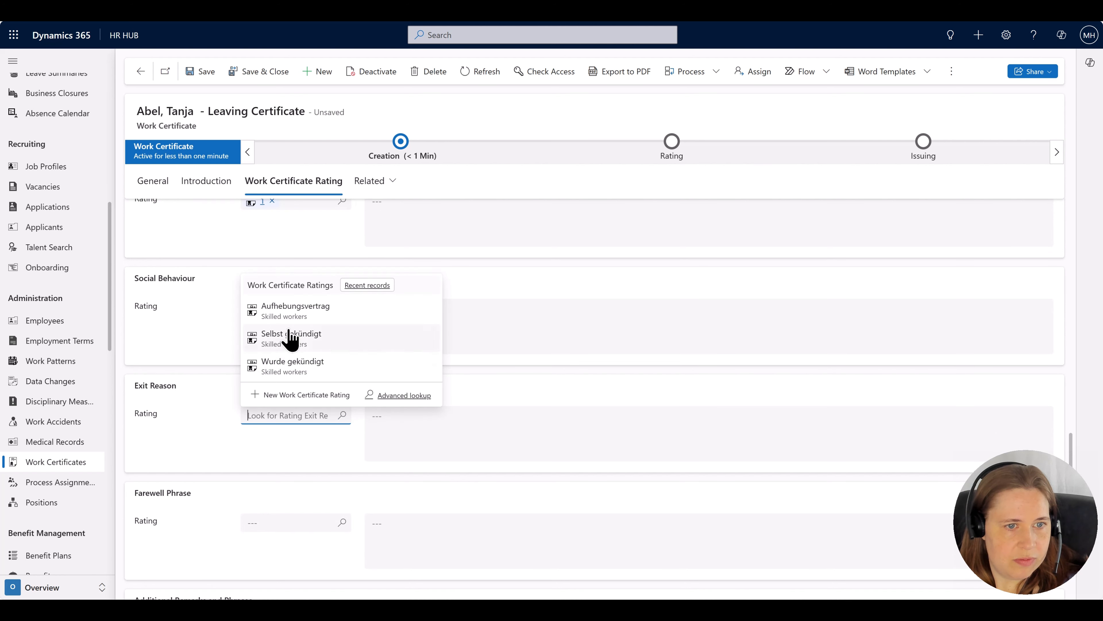
pyautogui.click(319, 340)
# Rate the Farewell Phrase 2 (Very Good) and save the work certificate
pyautogui.scroll(-1, 195, 422)
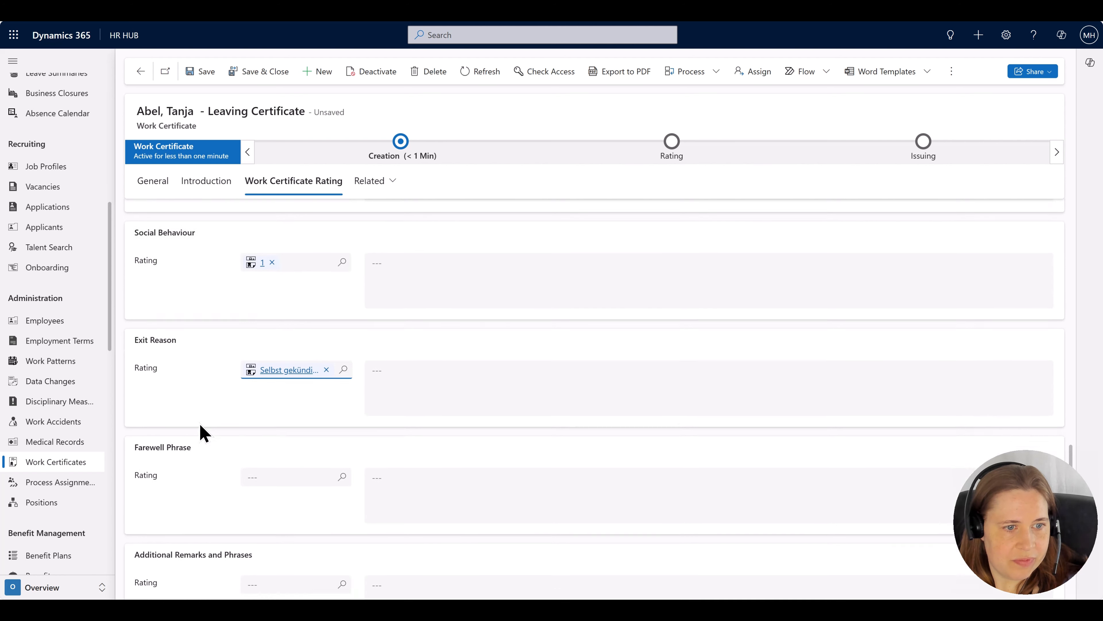
pyautogui.scroll(-1, 205, 432)
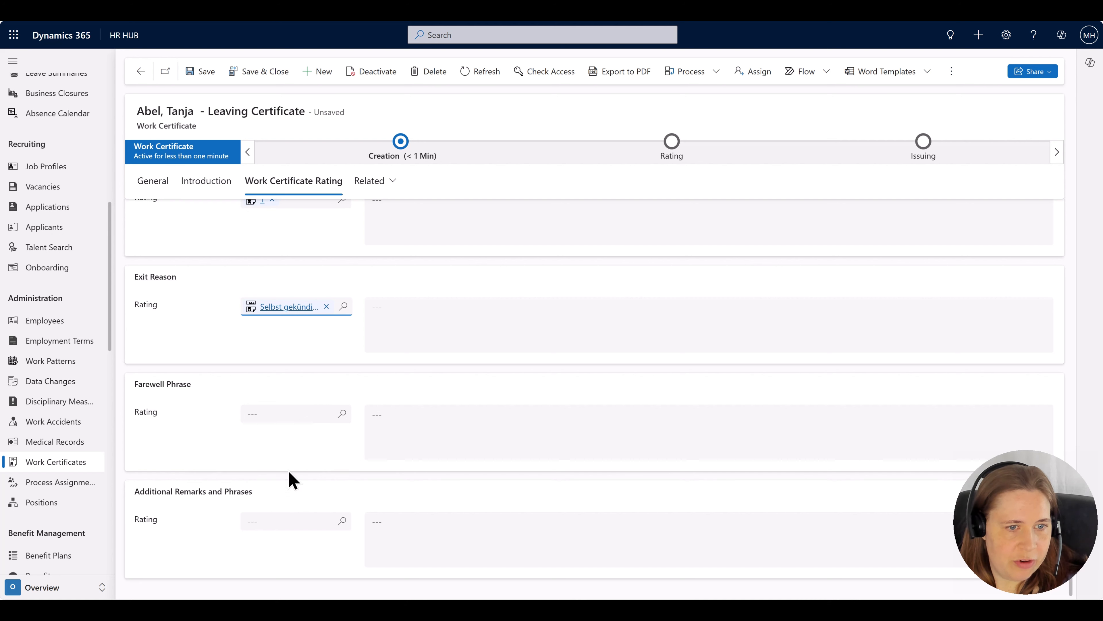
pyautogui.click(342, 418)
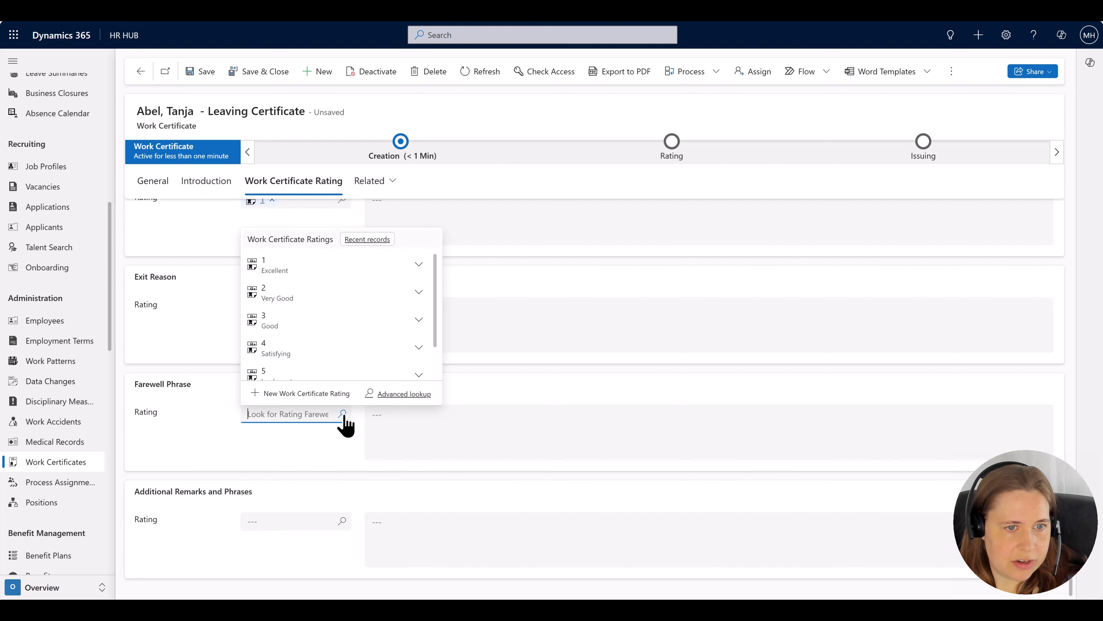
pyautogui.click(309, 301)
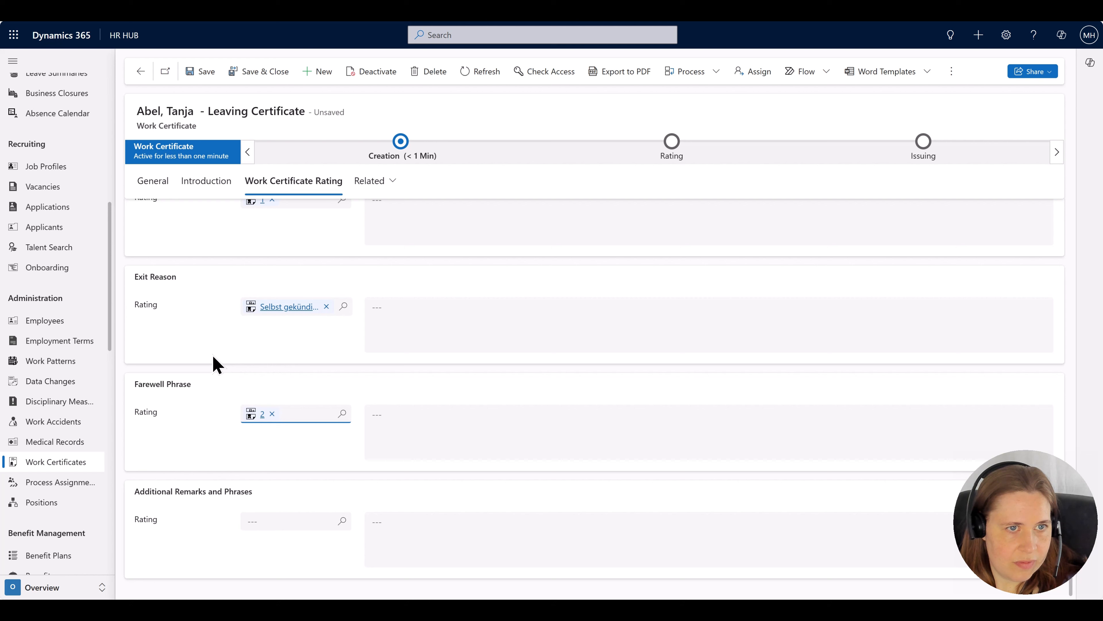
pyautogui.click(197, 72)
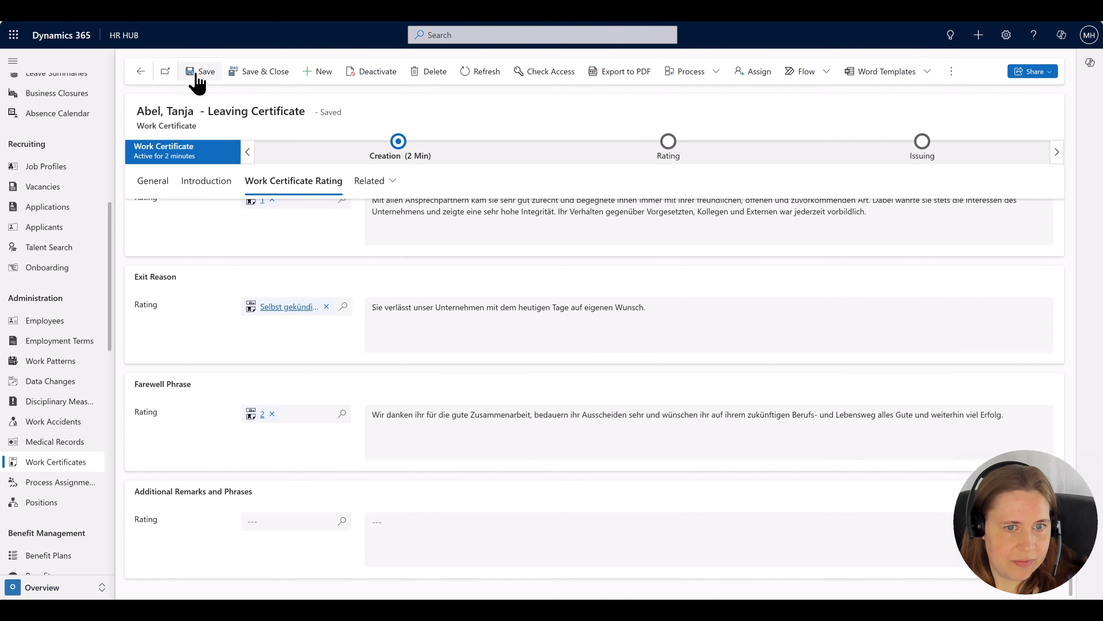
# Read through the generated texts beside the work certificate ratings
pyautogui.scroll(15, 430, 519)
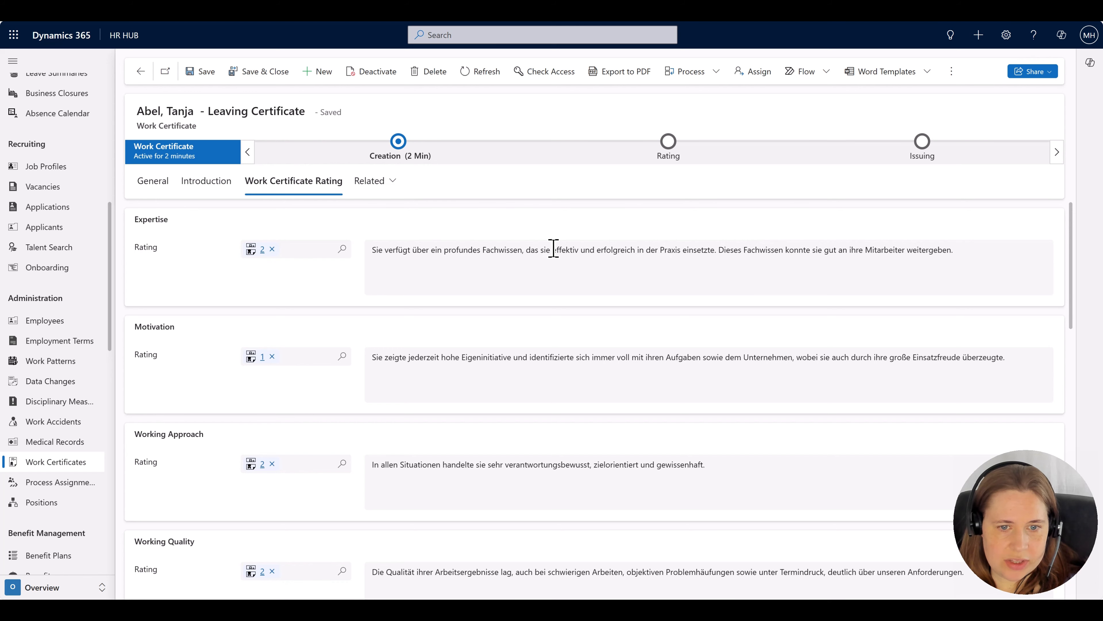
pyautogui.scroll(-12, 553, 248)
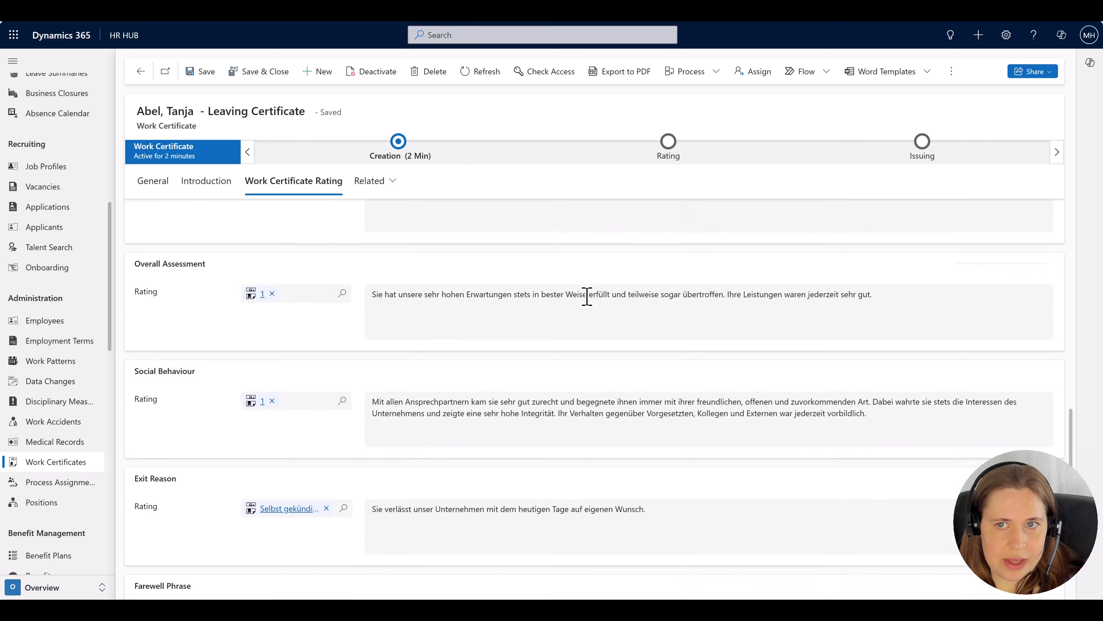
pyautogui.scroll(5, 587, 296)
# Check the available Word templates and review the certificate's introduction texts and general details
pyautogui.click(929, 73)
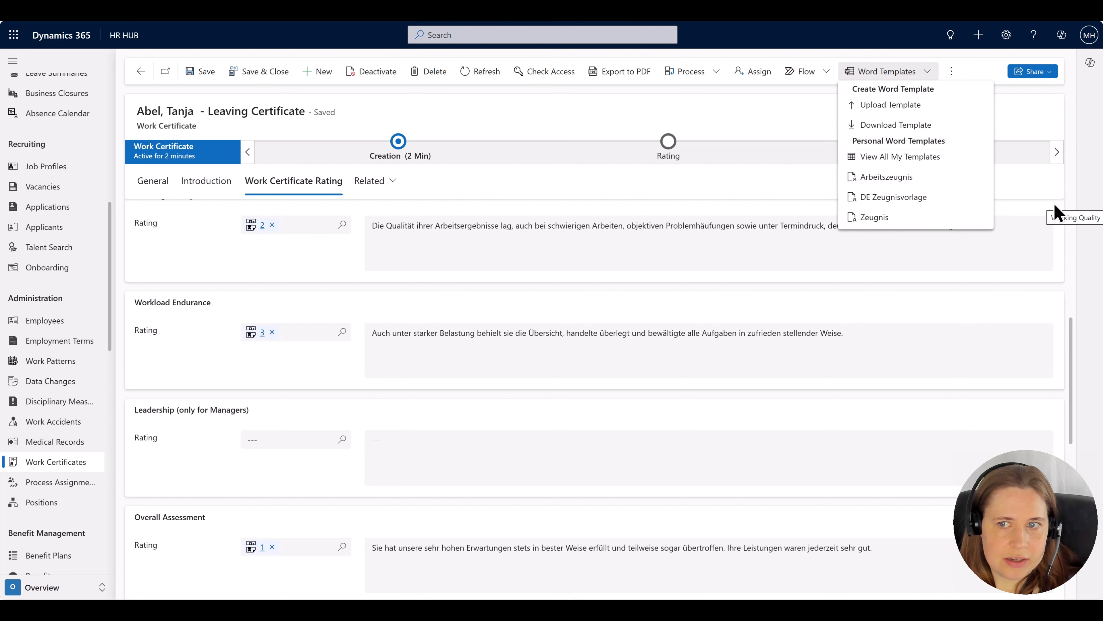
pyautogui.click(1077, 193)
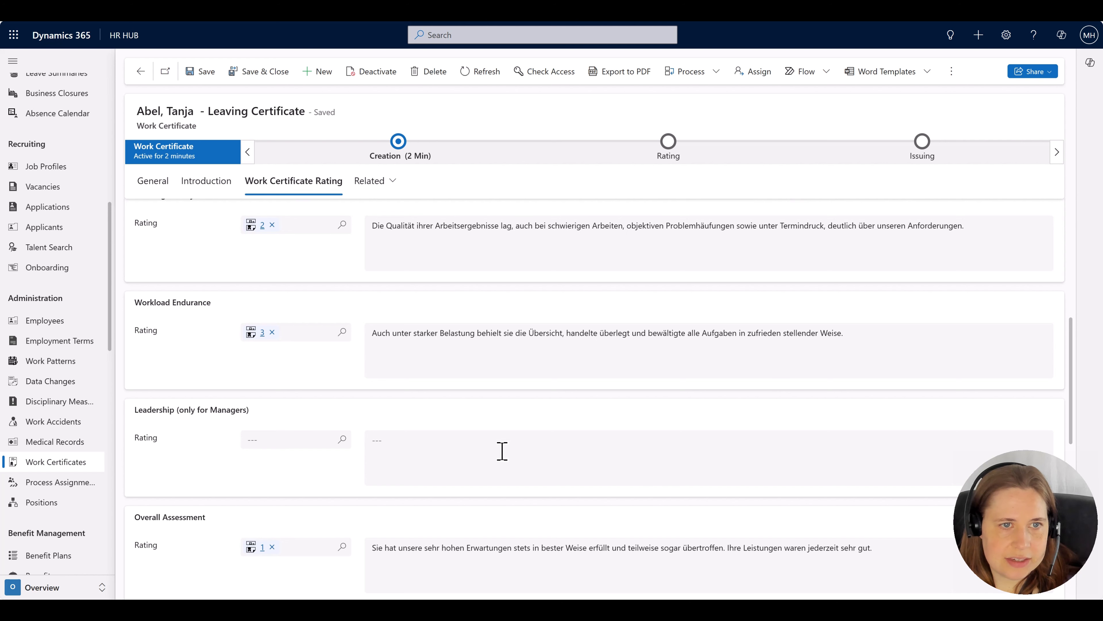
pyautogui.click(200, 190)
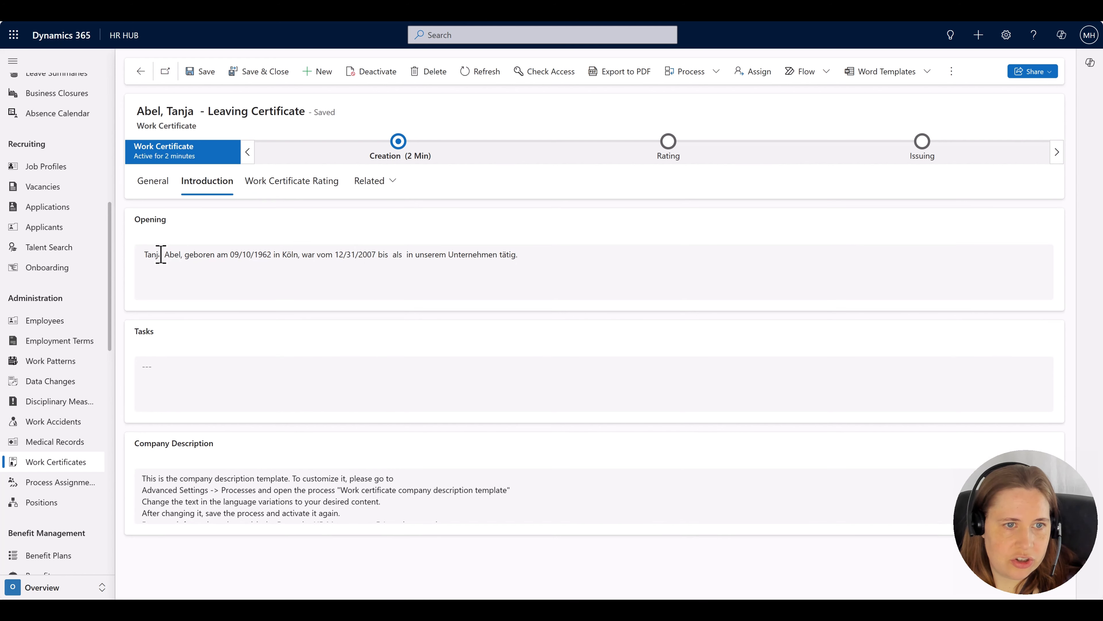
pyautogui.click(151, 186)
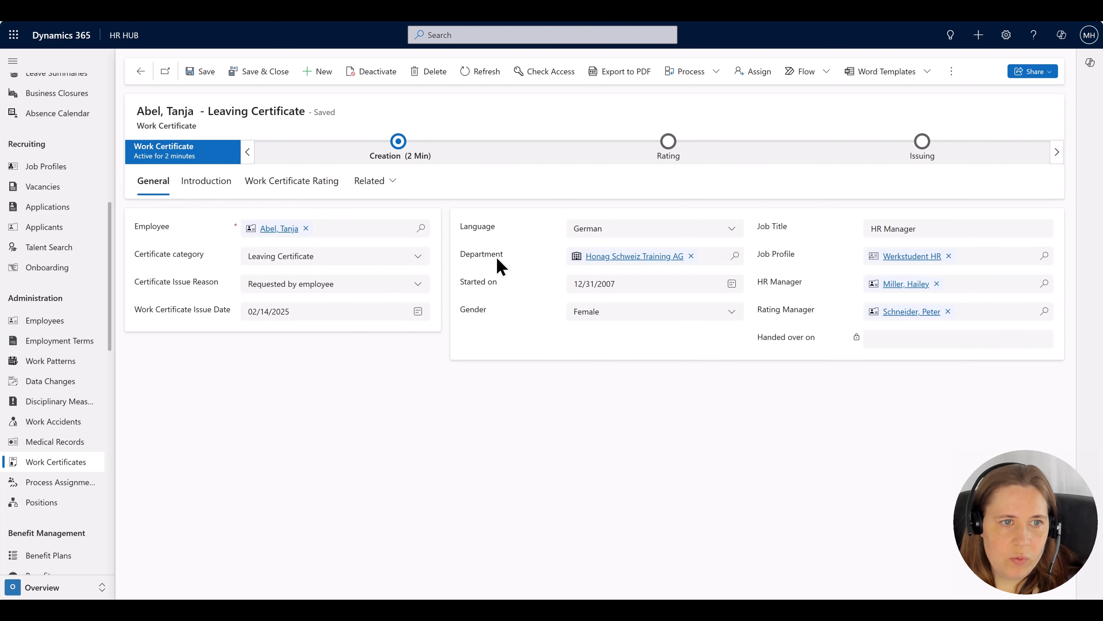